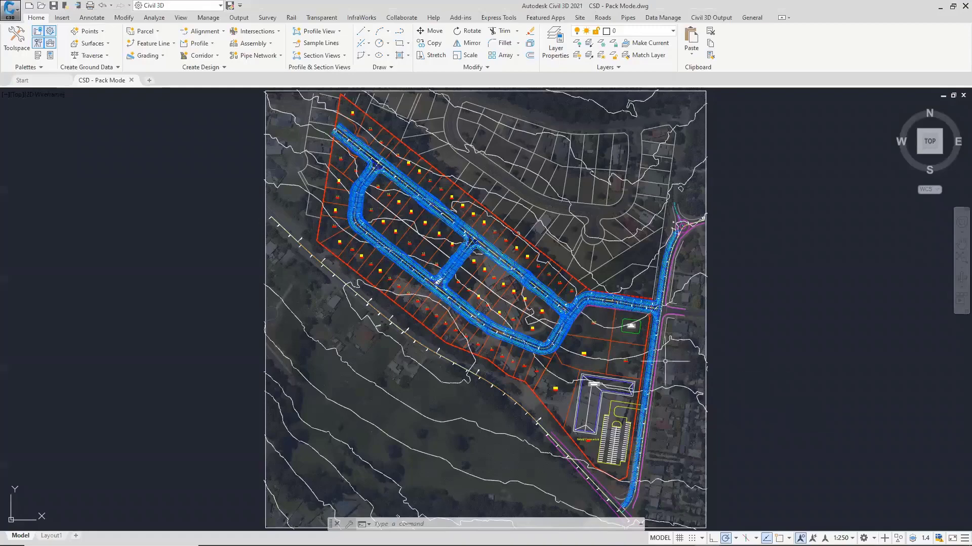
left_click(671, 337)
key("Escape")
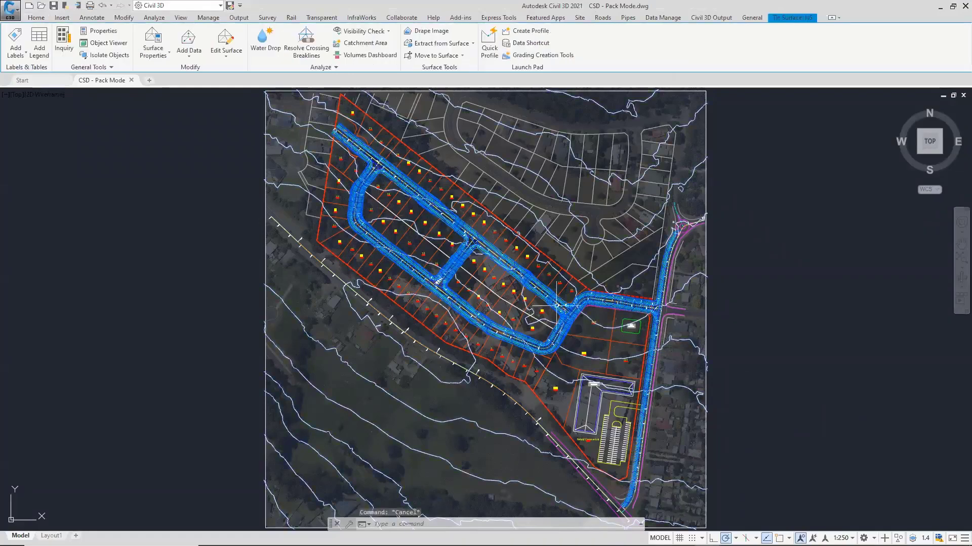
scroll(581, 304, "up", 4)
scroll(600, 270, "up", 6)
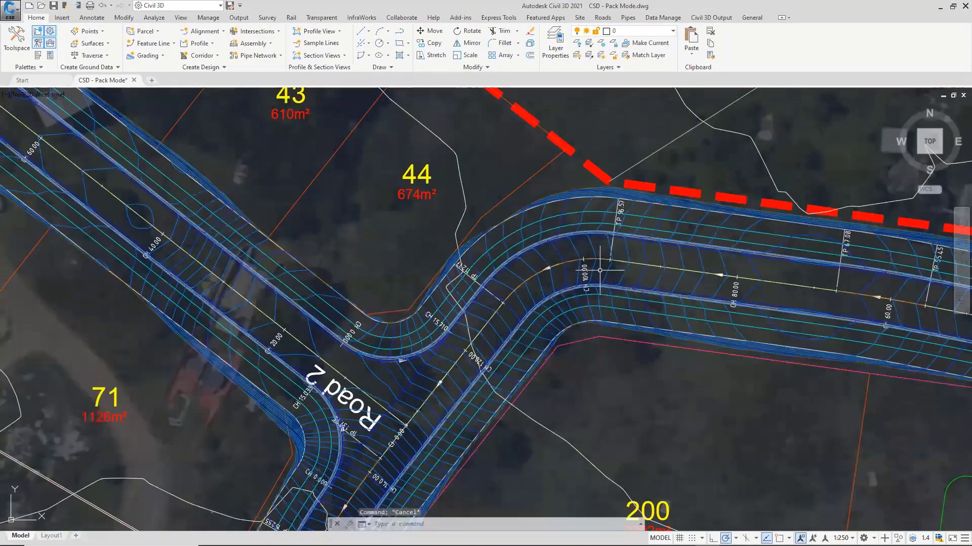
scroll(600, 270, "down", 6)
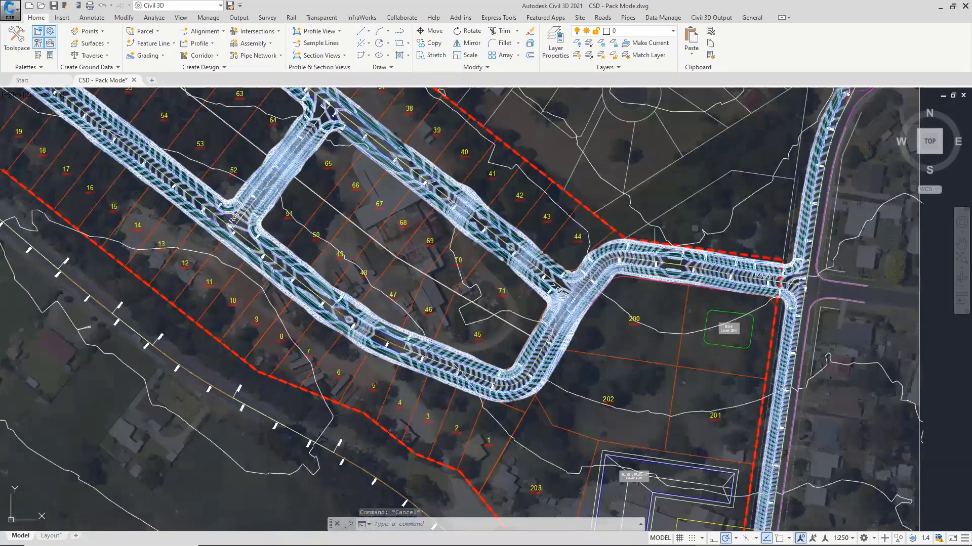
scroll(653, 258, "down", 2)
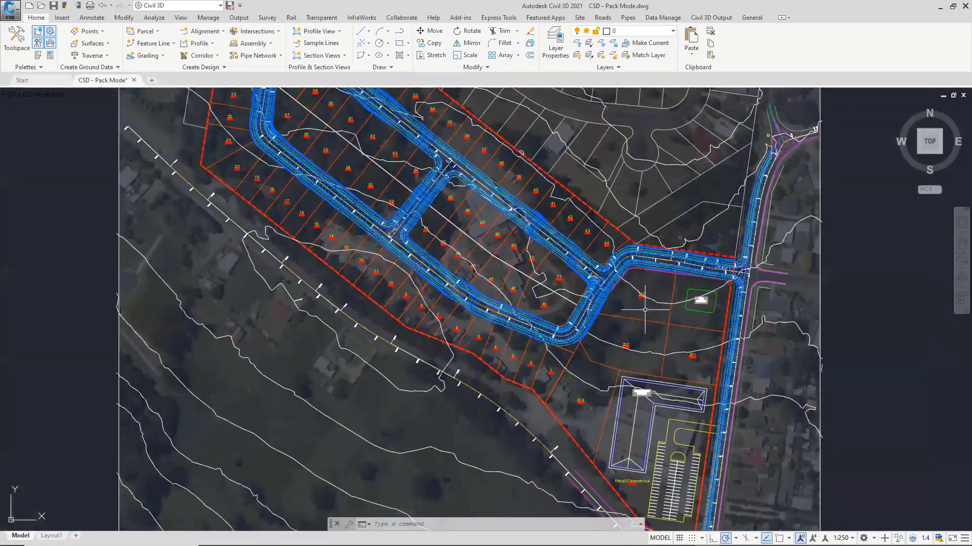
mouse_move(644, 310)
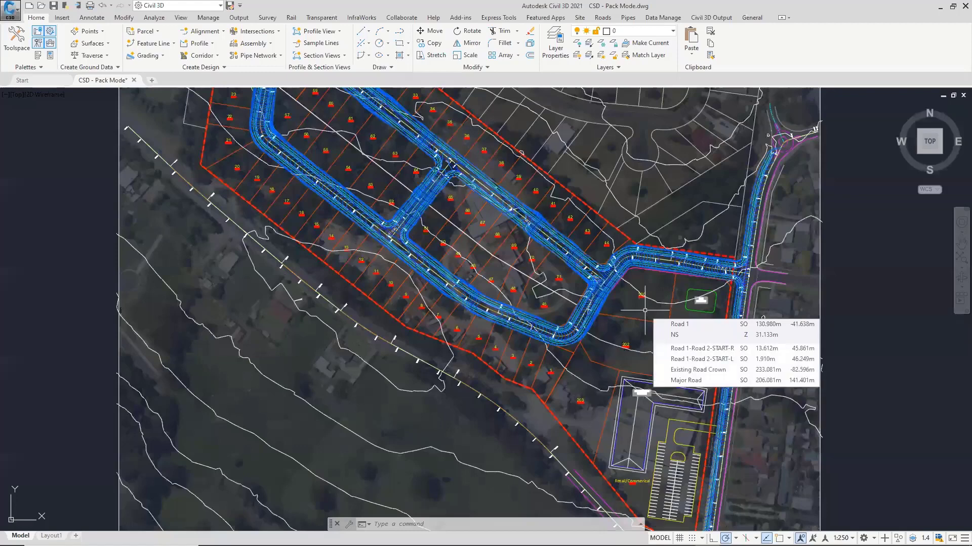
left_click(663, 18)
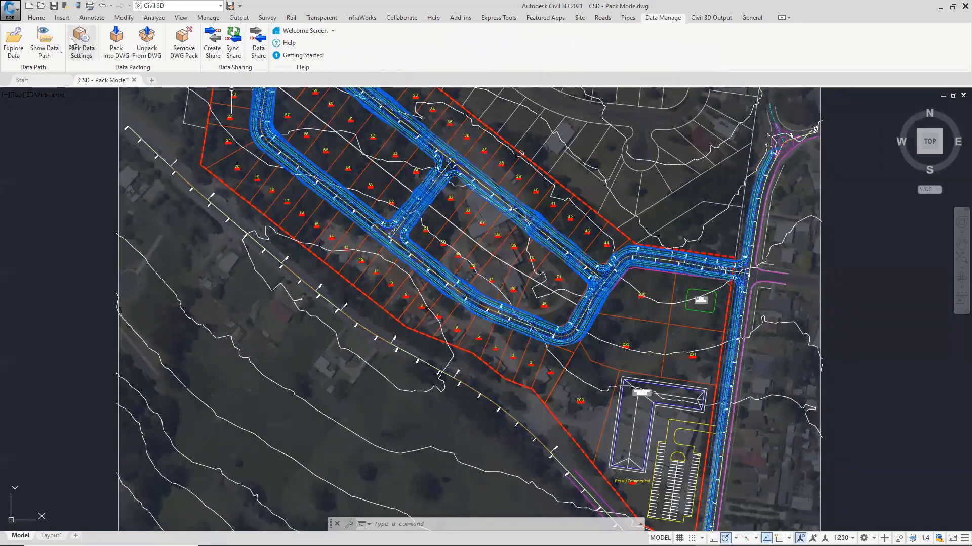
left_click(752, 19)
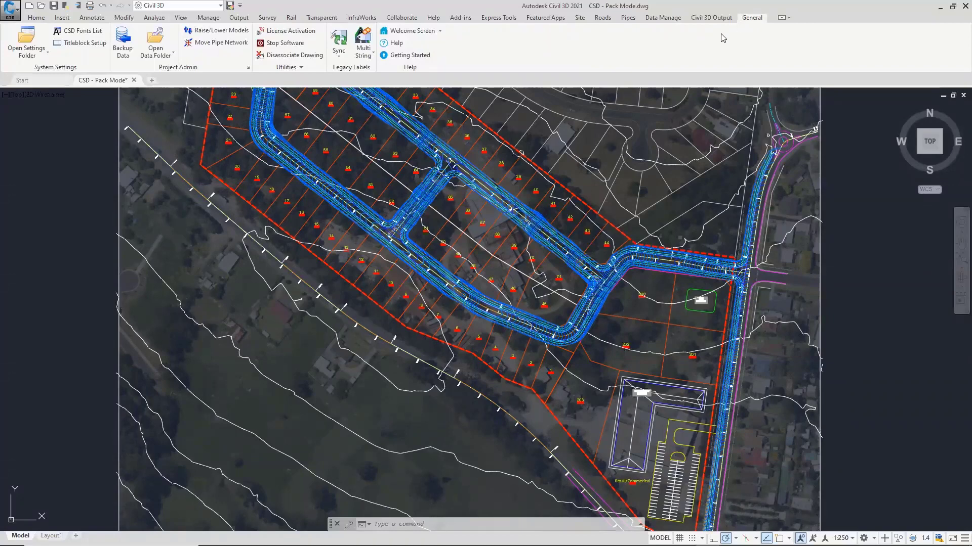
left_click(167, 57)
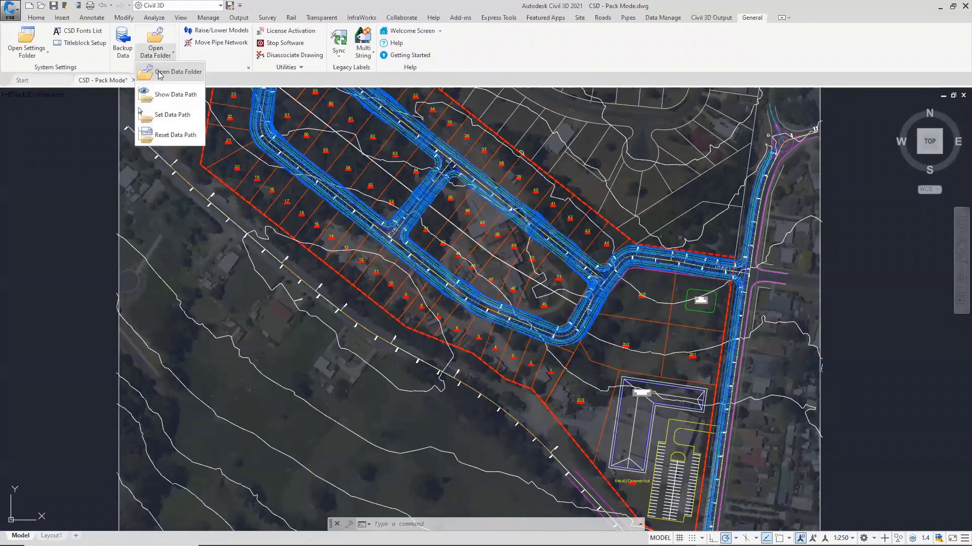
left_click(476, 42)
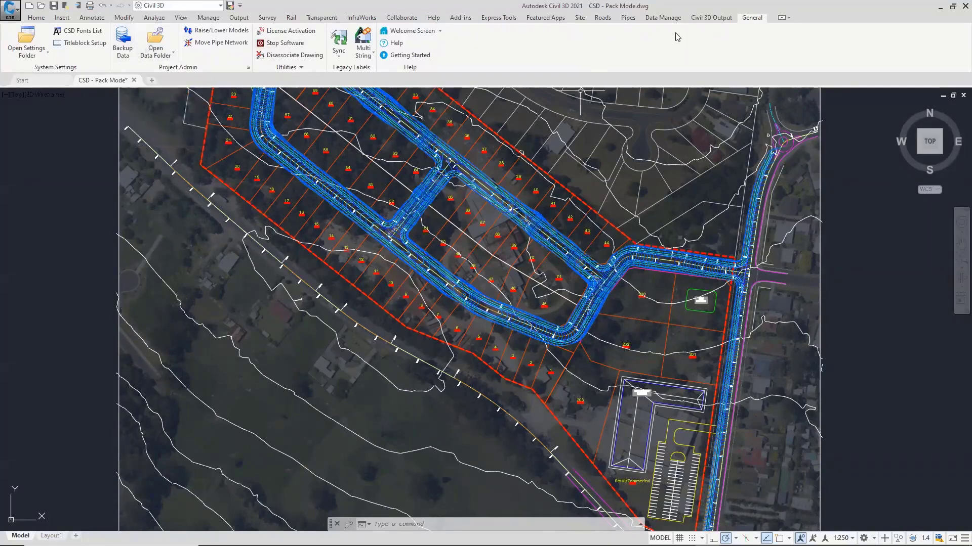
left_click(664, 18)
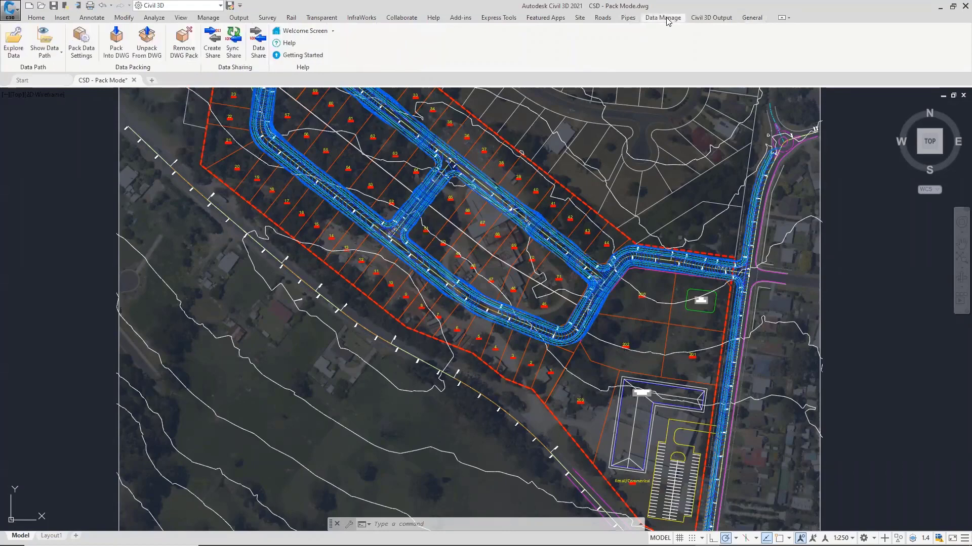
scroll(458, 234, "down", 2)
middle_click_drag(548, 220, 458, 271)
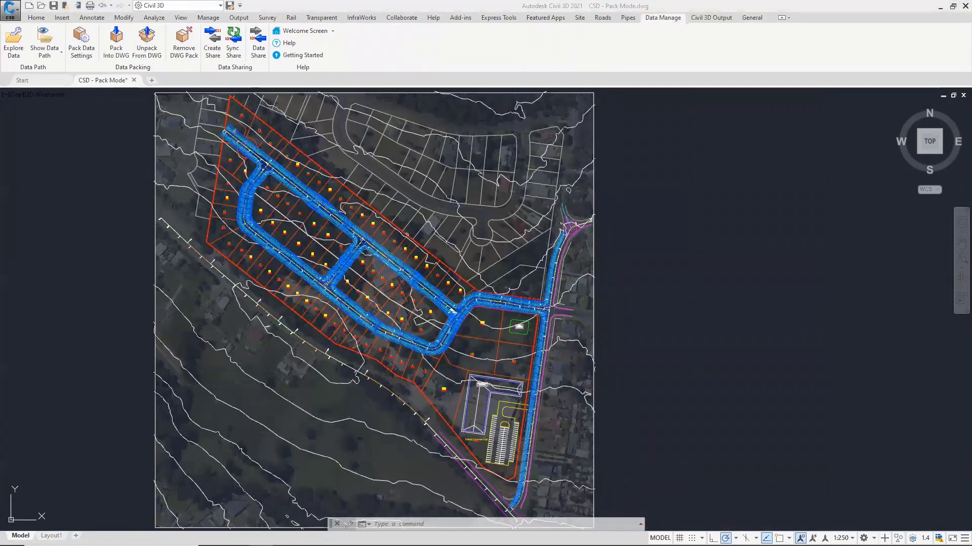
Step: Switch to the Working folder in File Explorer and check the sizes of CSD - Pack Mode.dwg and the CSD - Pack Mode-Data folder
left_click_drag(971, 126, 769, 126)
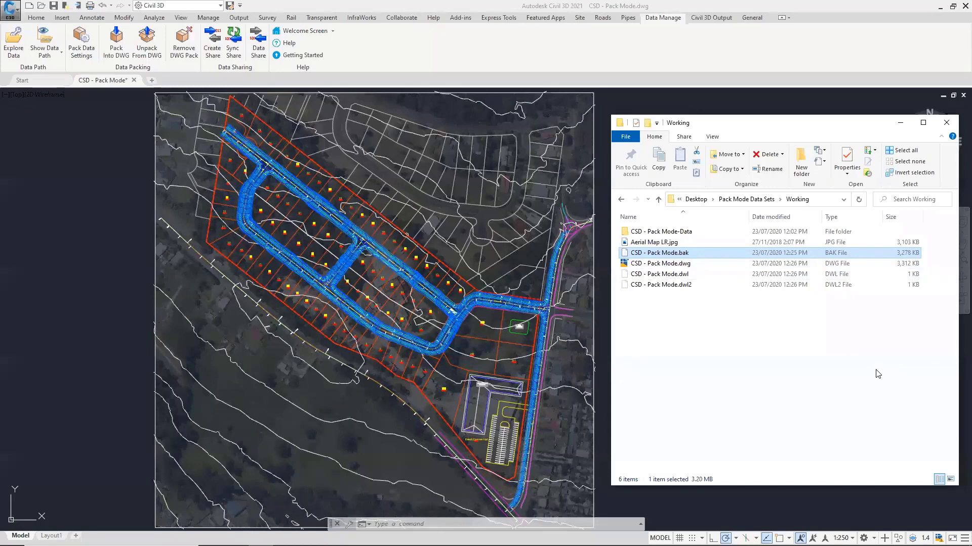
left_click(666, 265)
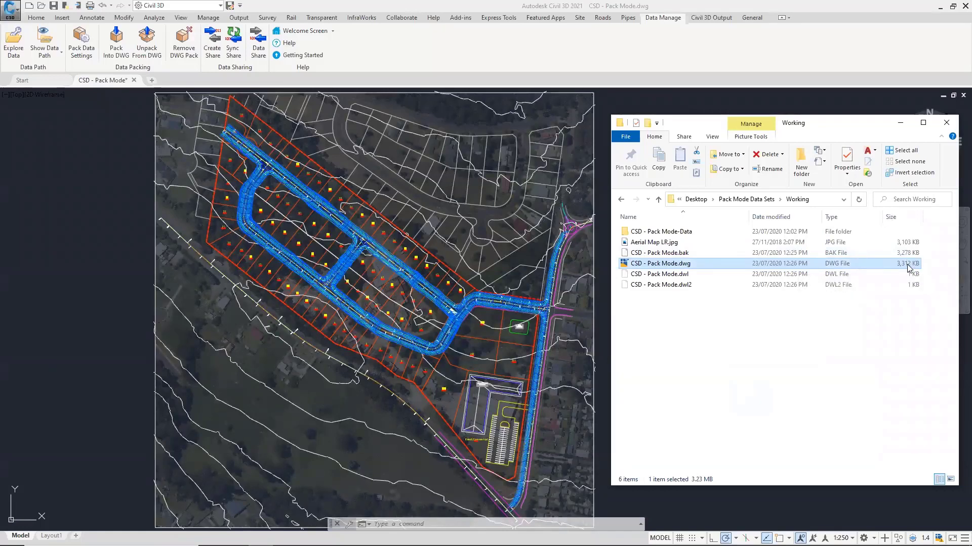
left_click(672, 234)
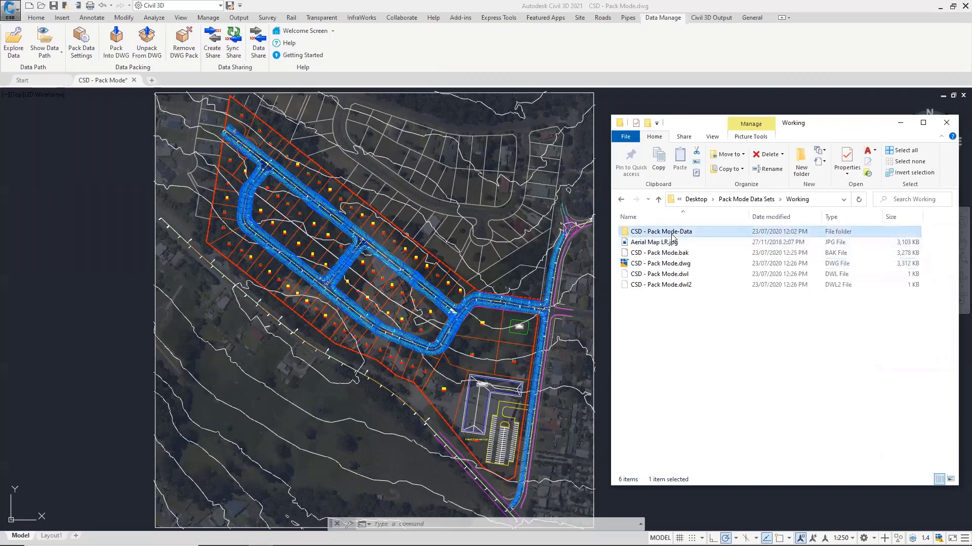
right_click(672, 234)
left_click(713, 461)
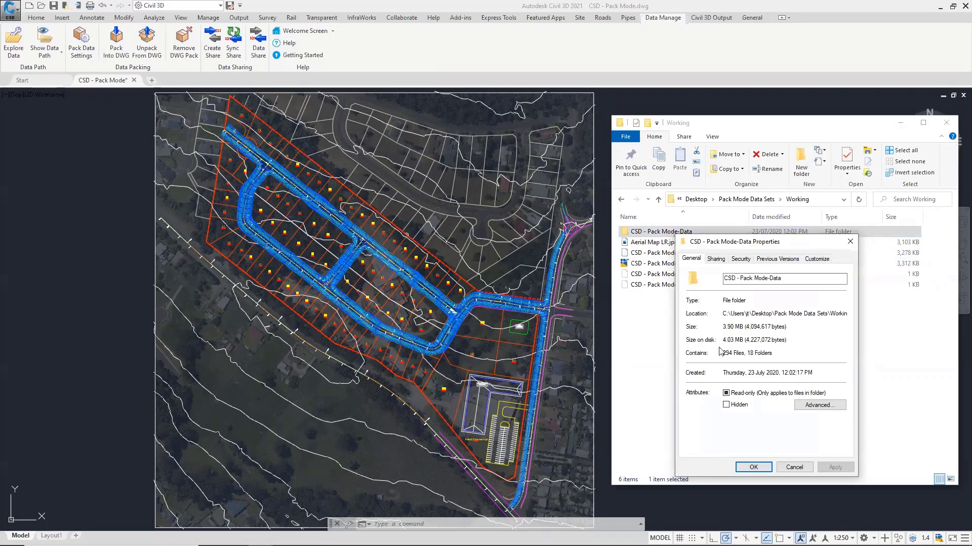
left_click(794, 468)
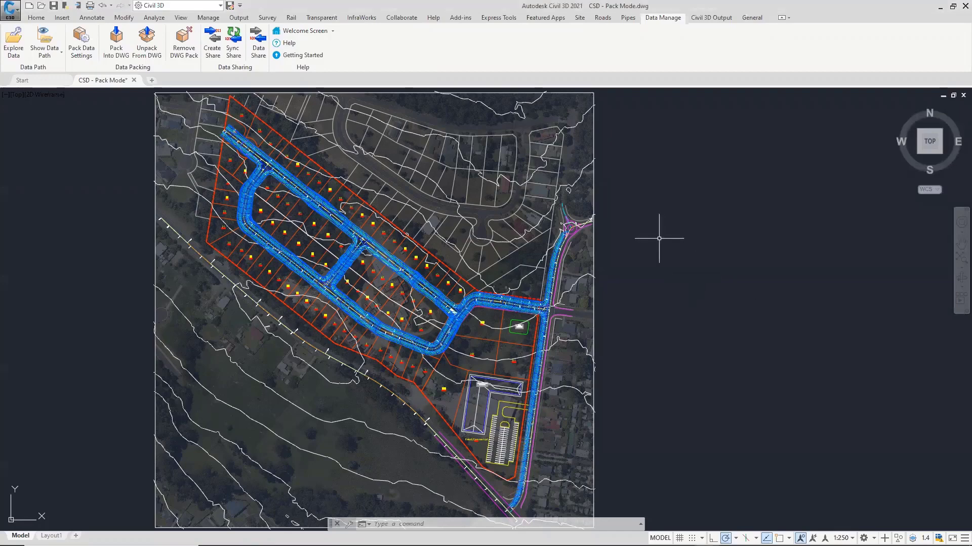
Step: Pack the Civil Site Design data into the DWG and save the drawing
middle_click_drag(656, 238, 783, 224)
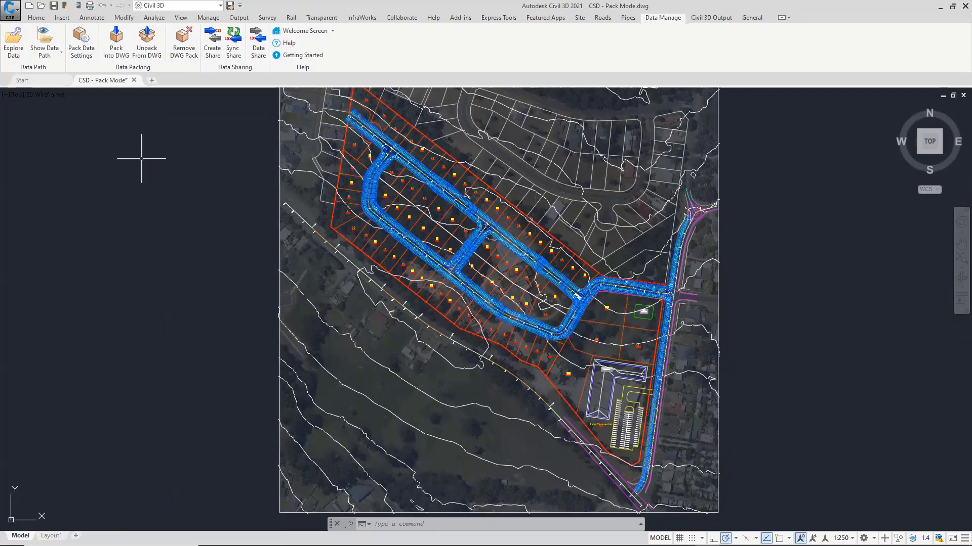
left_click(116, 47)
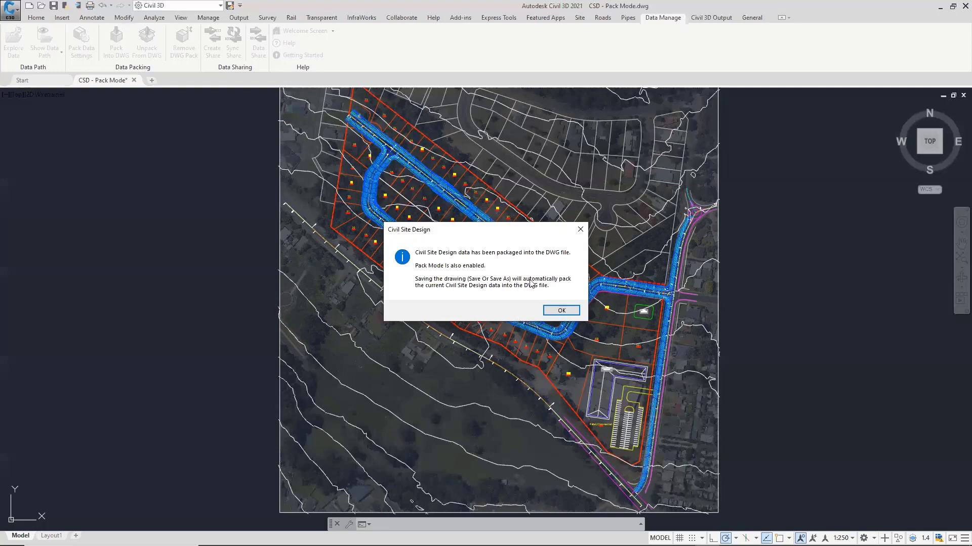
left_click(552, 313)
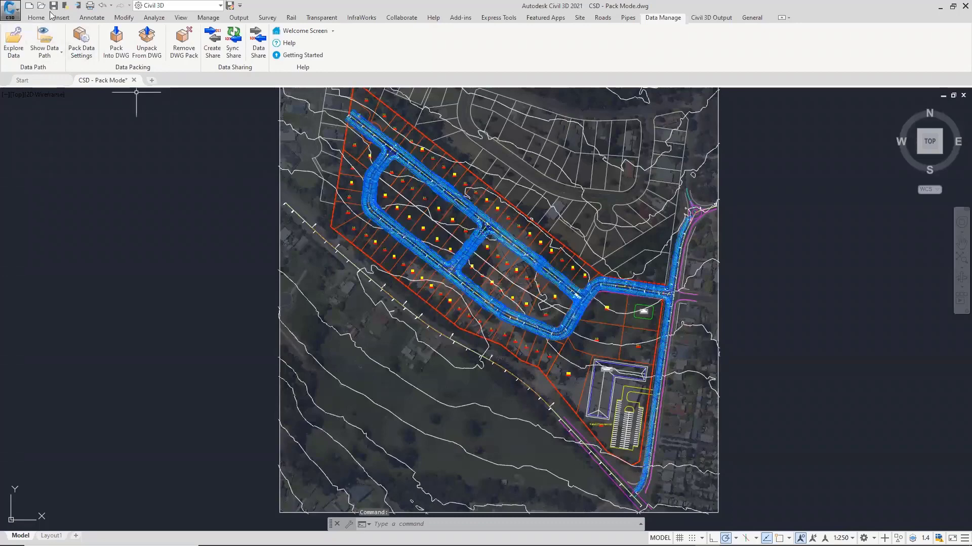
key("ctrl+s")
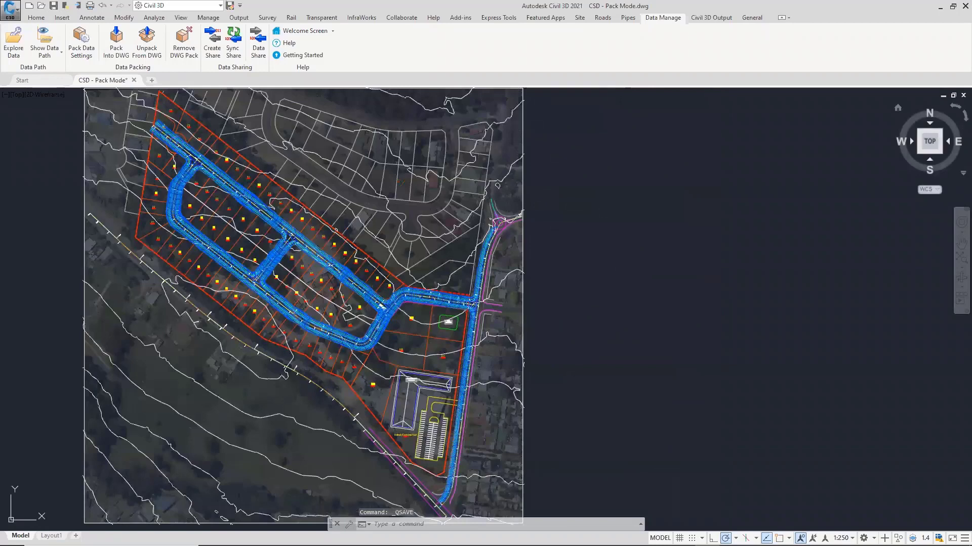
Step: Examine the data backup zip, CSD - Pack Mode.dwg and the CSD - Pack Mode-Data folder in the Working folder, then return to Civil 3D
key("alt+Tab")
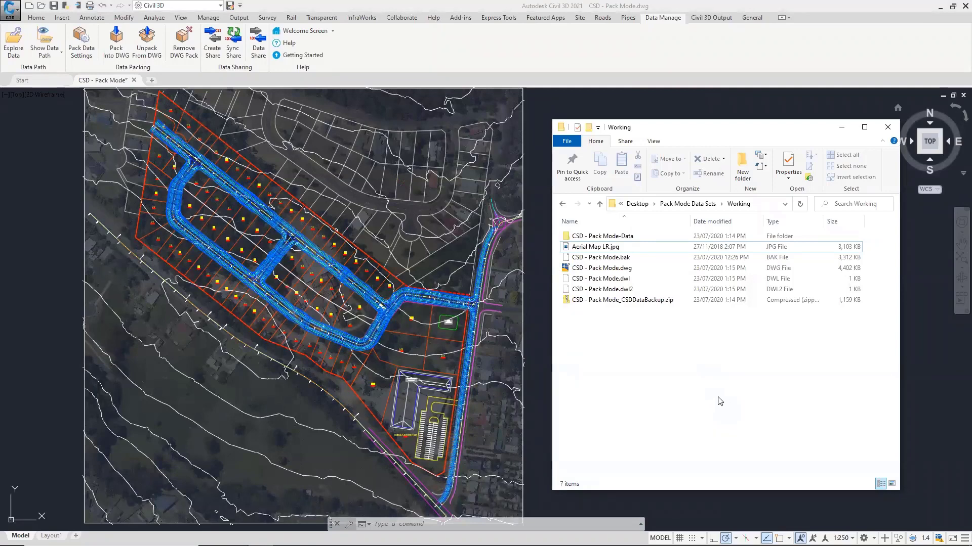
left_click(646, 300)
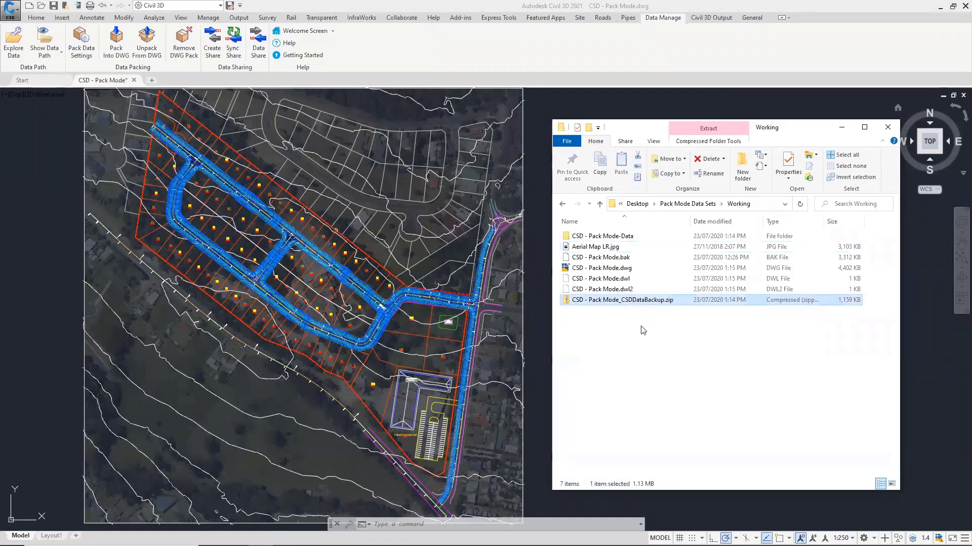
left_click(648, 324)
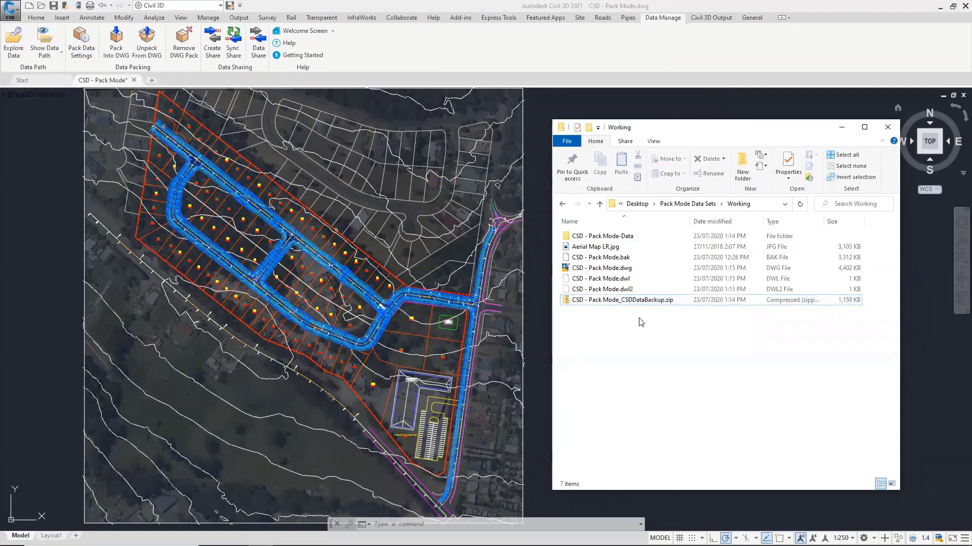
left_click(603, 271)
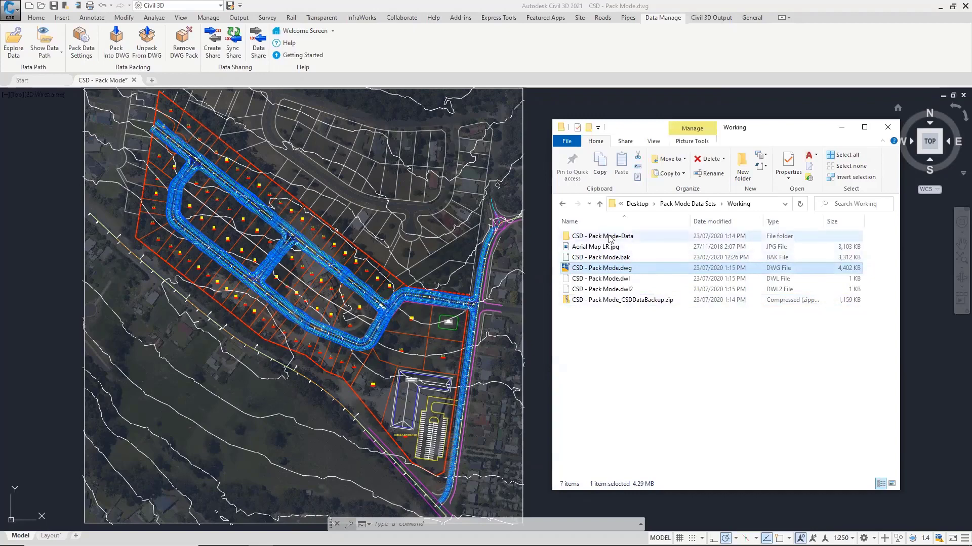
mouse_move(609, 238)
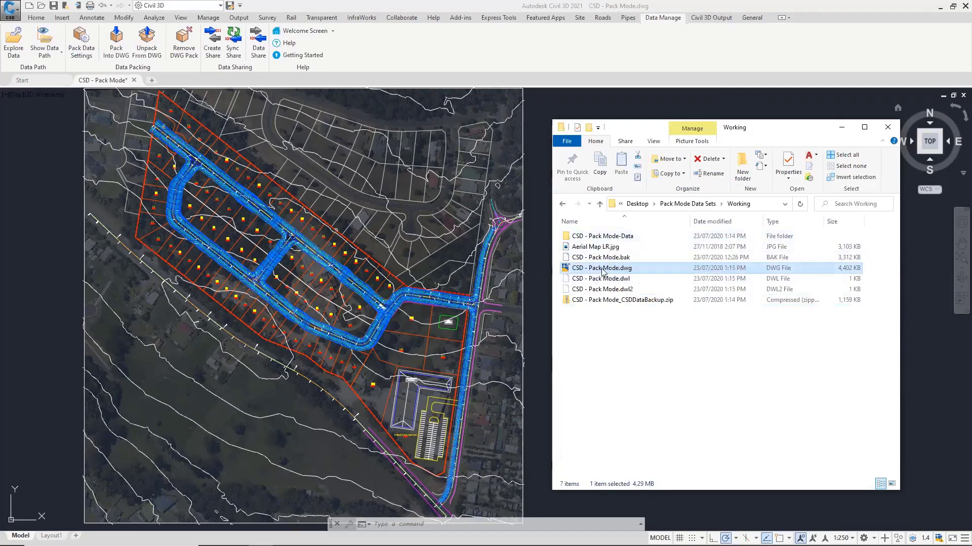
mouse_move(602, 272)
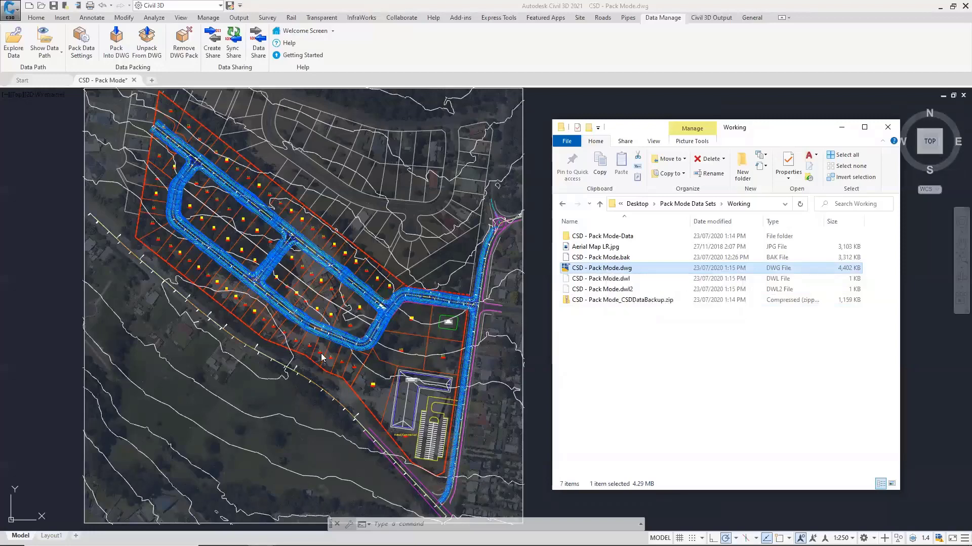
left_click(626, 237)
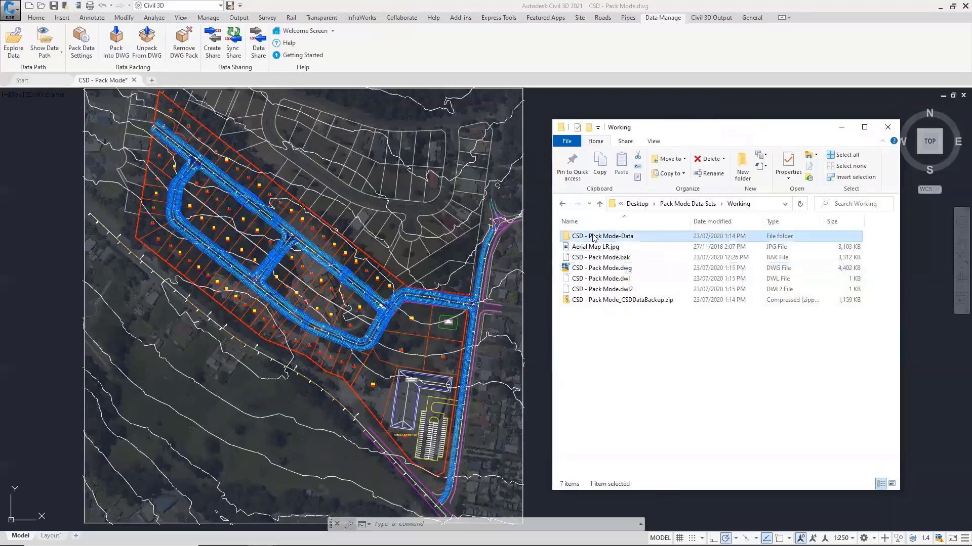
mouse_move(632, 243)
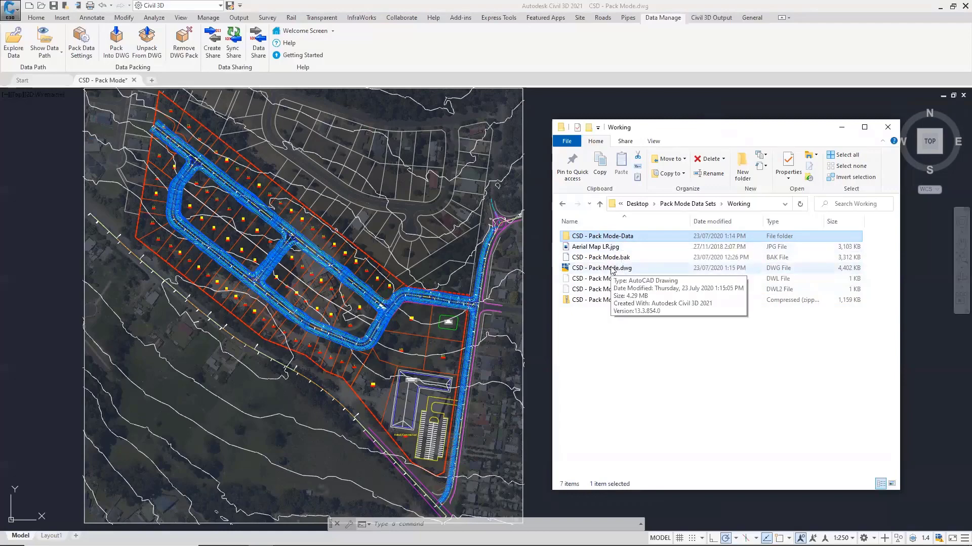
left_click(627, 238)
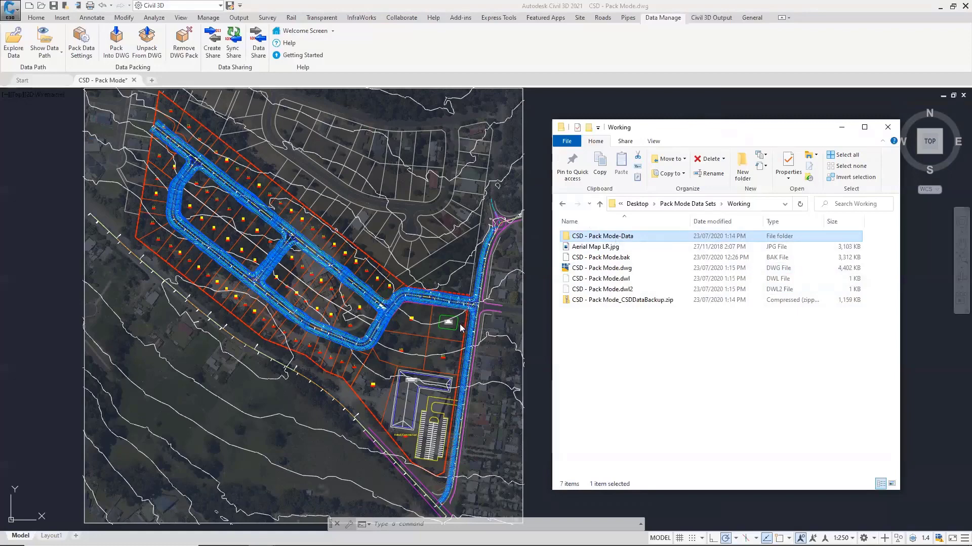
left_click(613, 236)
left_click(567, 116)
Step: Create a grading named Basin from the green polyline in lot 200, using the Shape - Basin (Slope-Berm-Batter)-R template
scroll(248, 268, "up", 2)
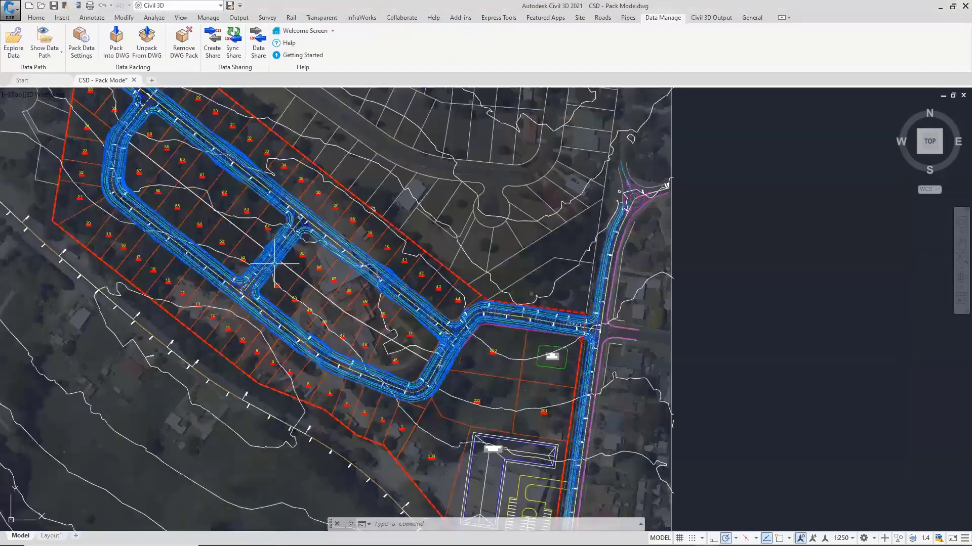
left_click(602, 17)
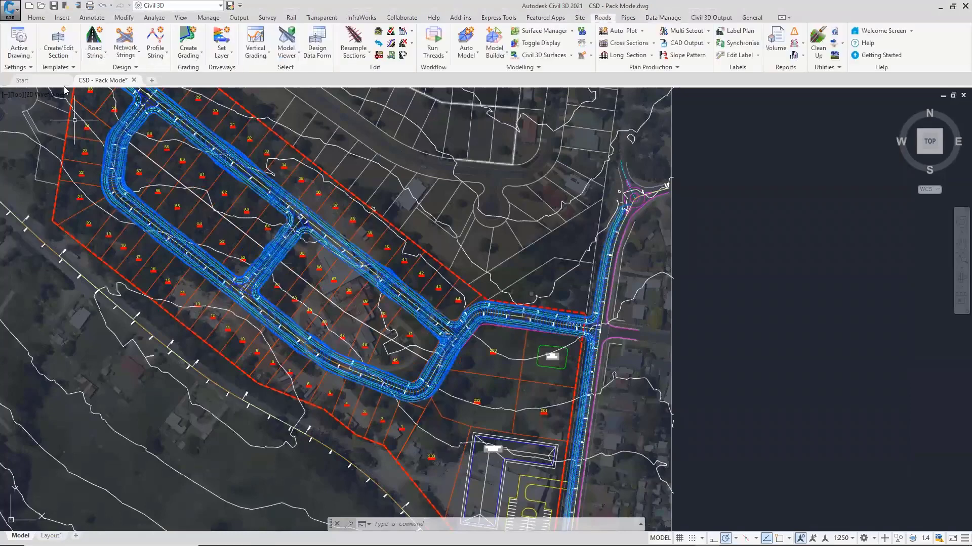
left_click(189, 38)
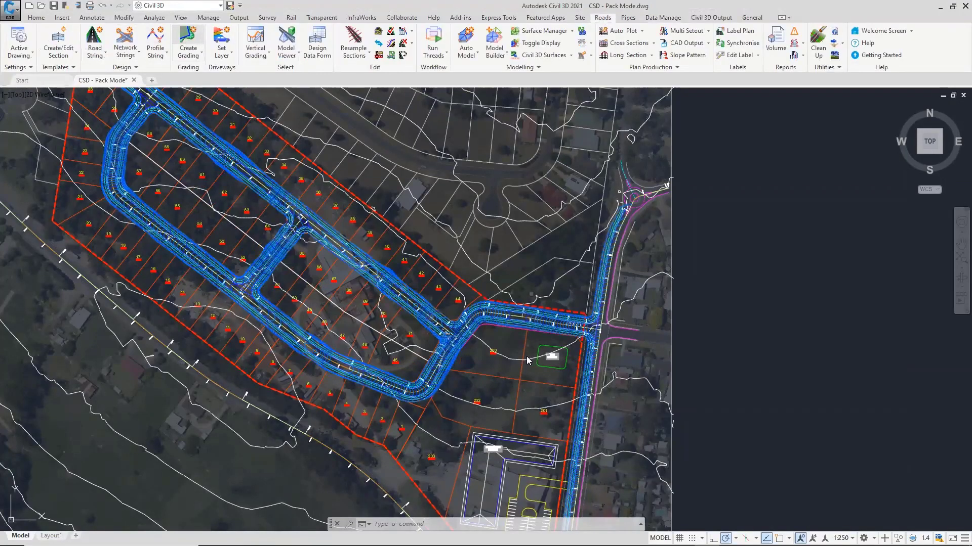
scroll(547, 353, "up", 5)
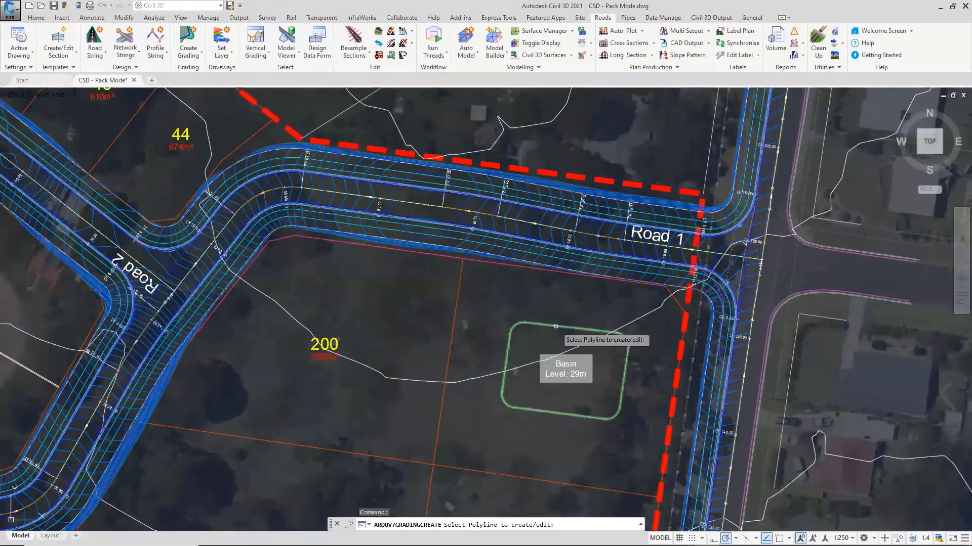
left_click(554, 326)
left_click_drag(128, 87, 84, 87)
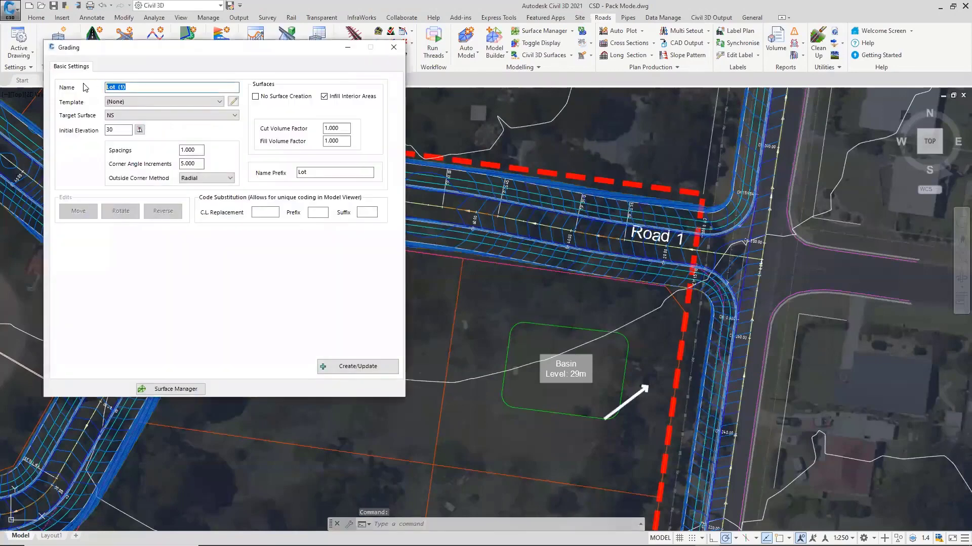
type("Basin")
left_click(120, 102)
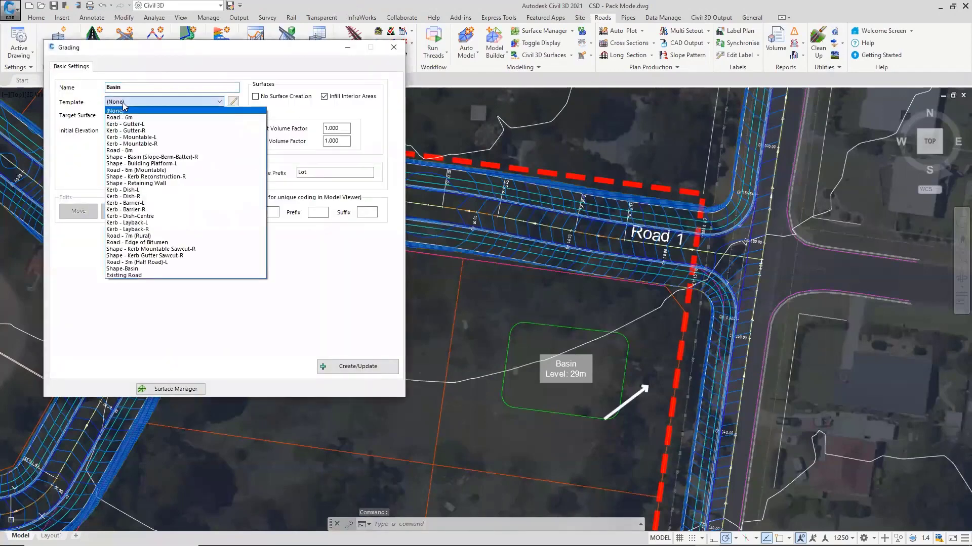
left_click(152, 162)
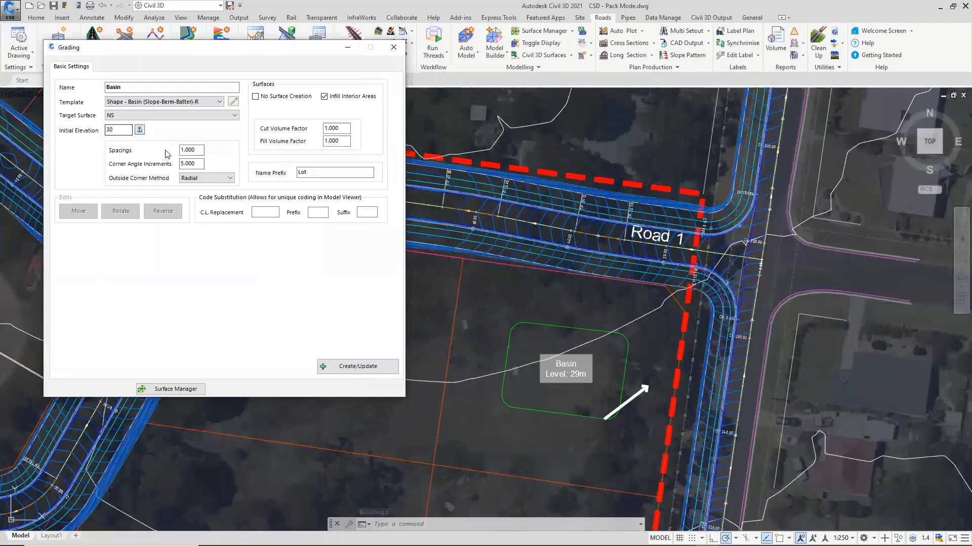
left_click(357, 366)
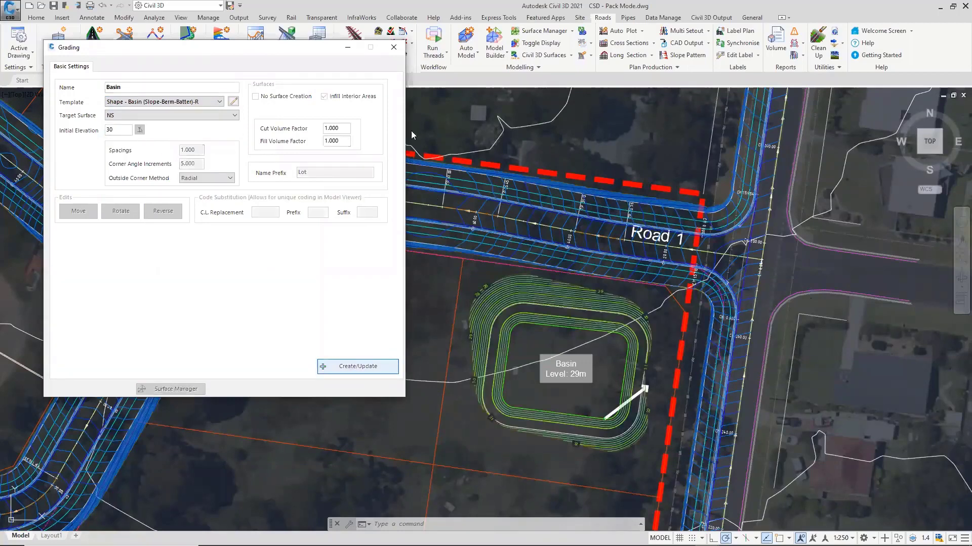
left_click(394, 48)
Step: Save the drawing with the new basin grading, and check the files in the Working folder in File Explorer
scroll(530, 235, "down", 5)
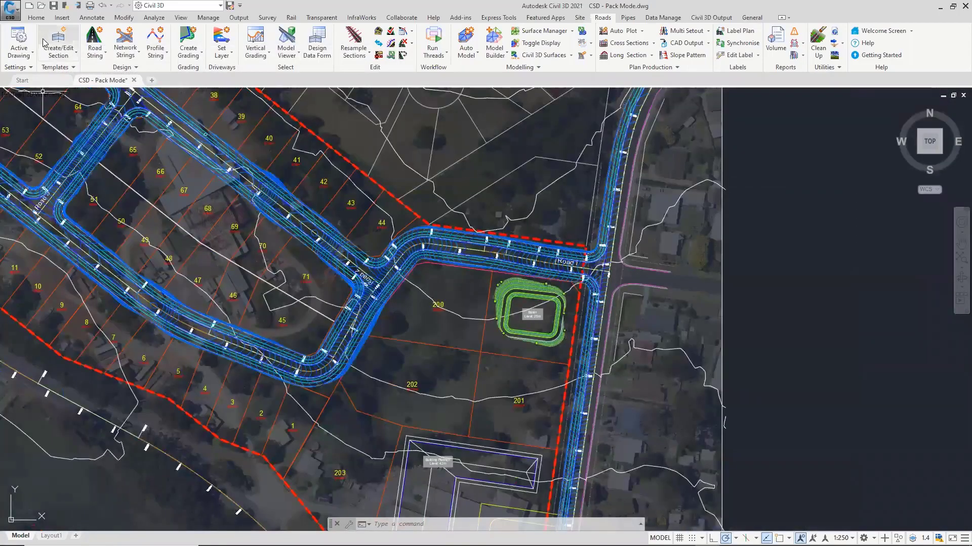
left_click(53, 6)
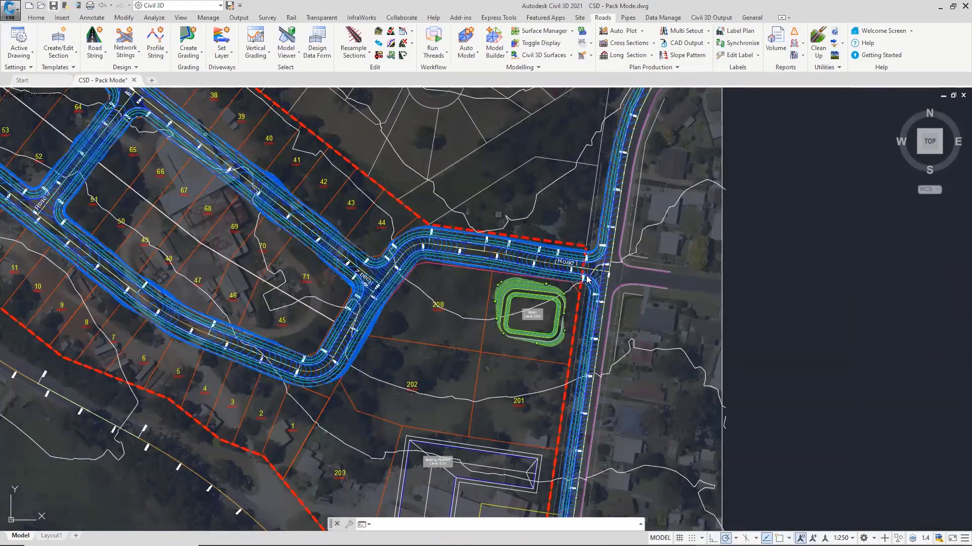
middle_click_drag(520, 496, 348, 491)
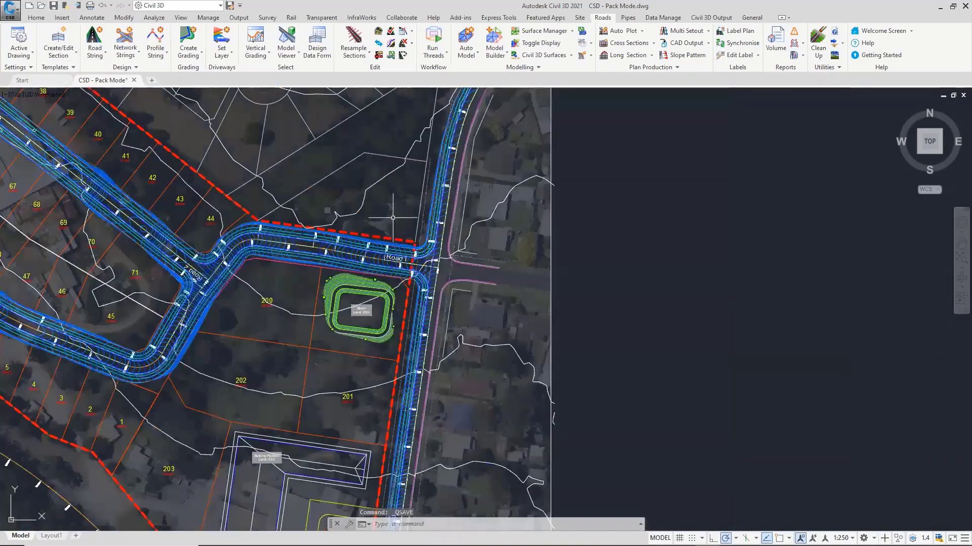
left_click(261, 536)
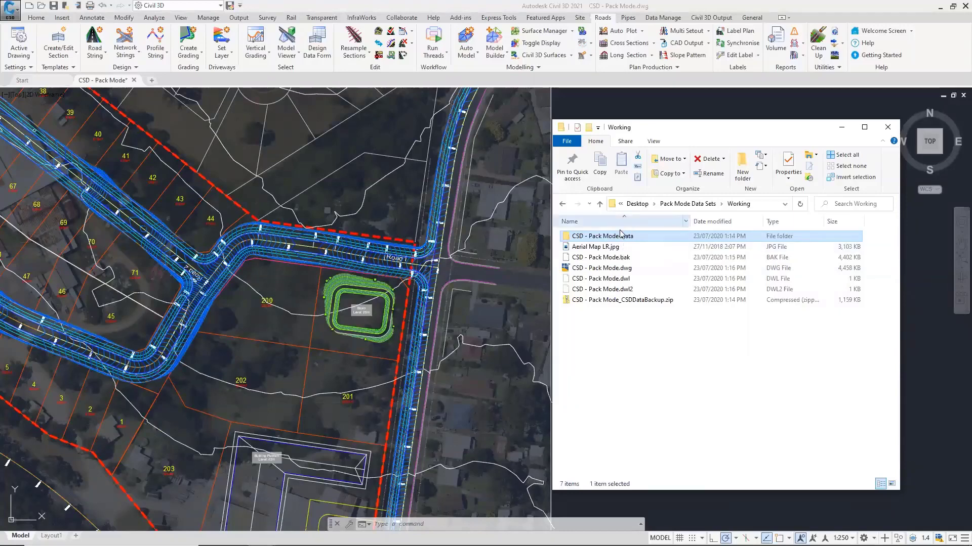
Step: Close the CSD - Pack Mode drawing, packing the Civil Site Design data into it and saving the changes
left_click(135, 82)
left_click(134, 81)
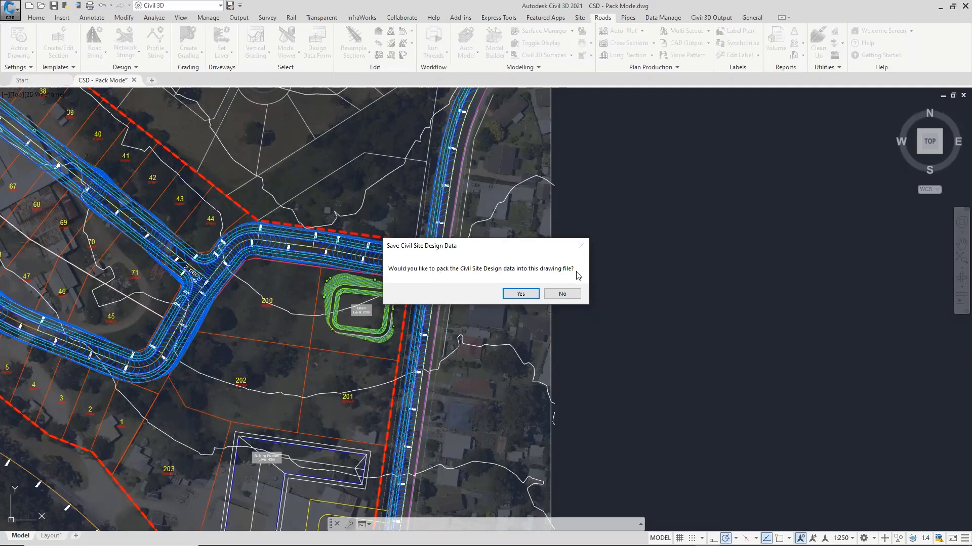
left_click(515, 294)
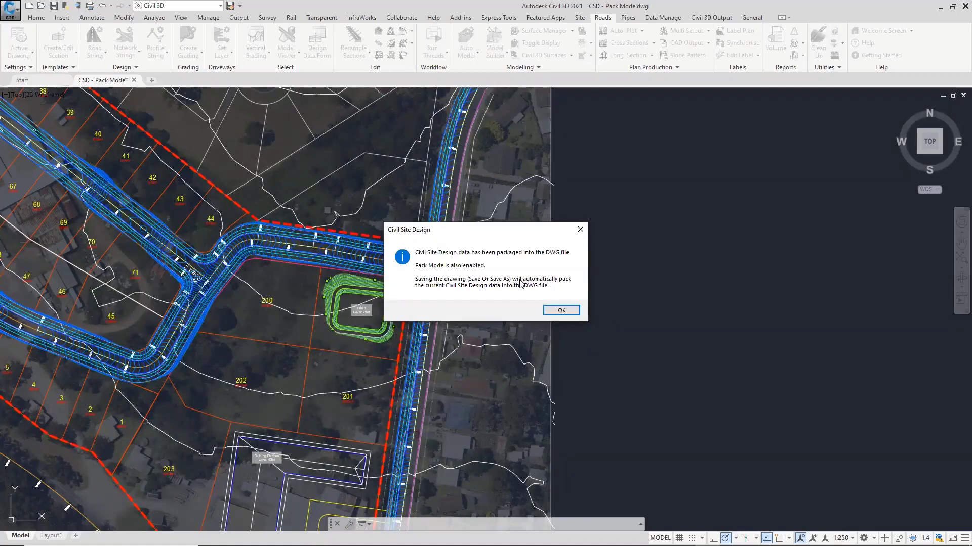
left_click(564, 311)
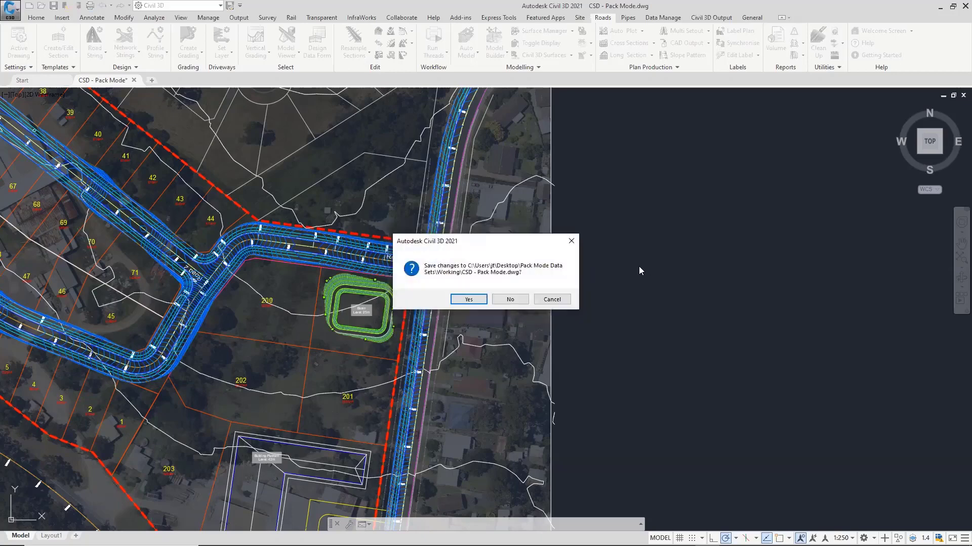
left_click(458, 300)
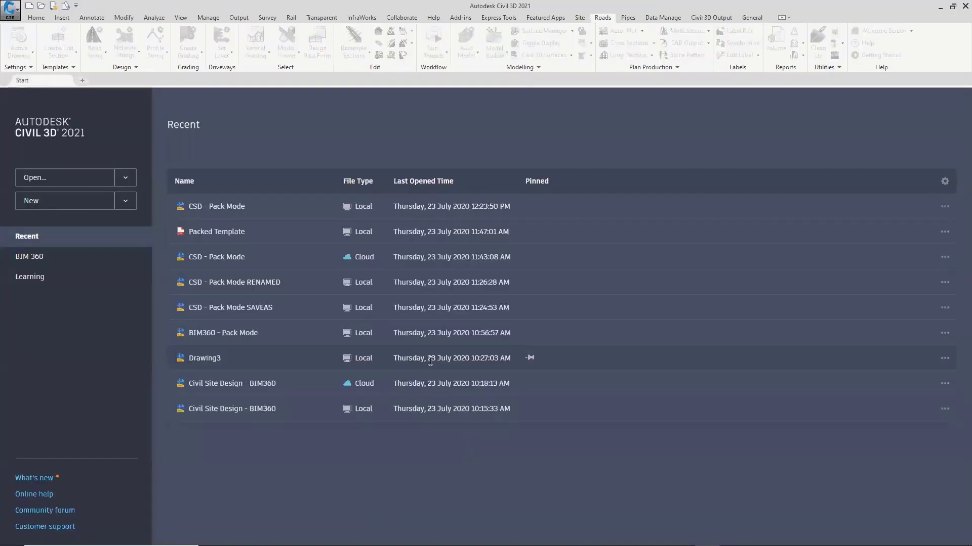
Step: Reopen the recent local drawing CSD - Pack Mode and unpack its Civil Site Design data
left_click(229, 207)
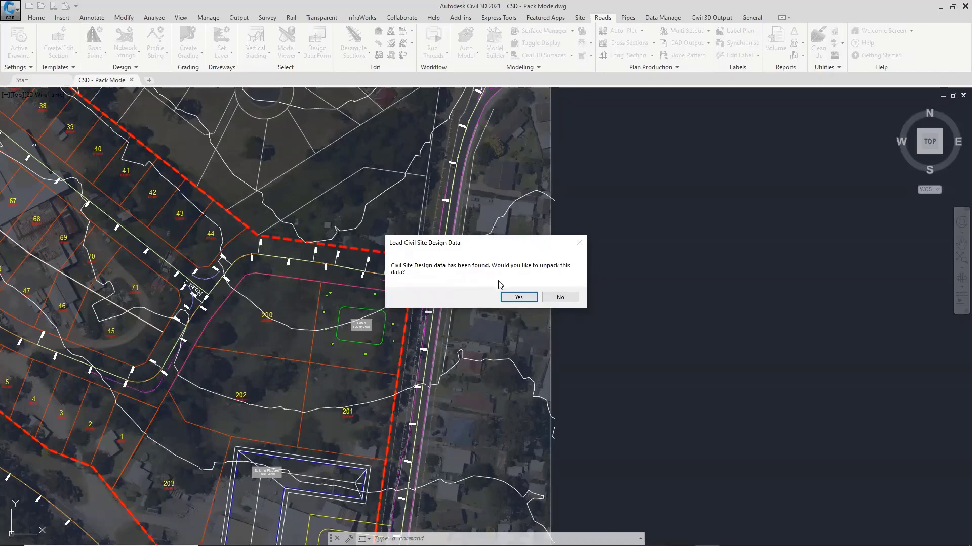
left_click(520, 299)
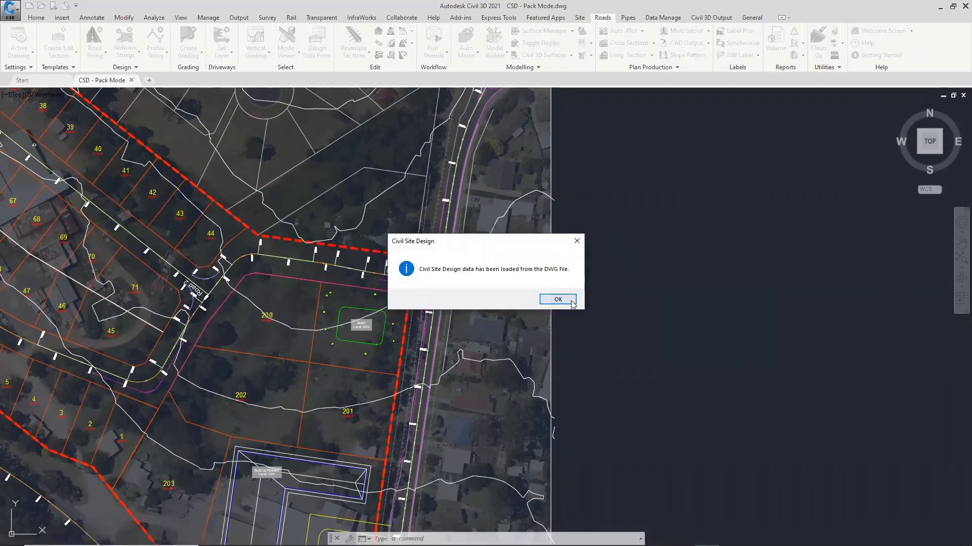
left_click(564, 299)
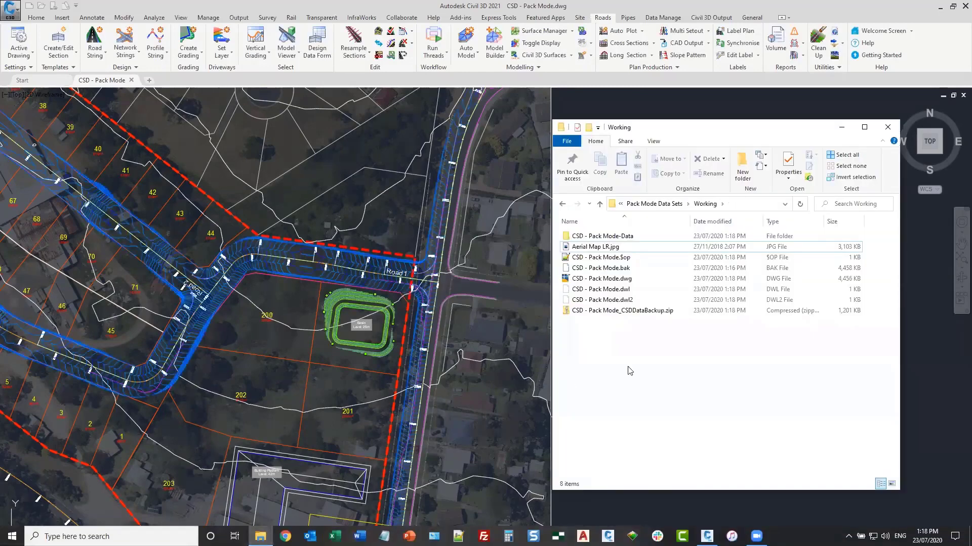
Step: Check the CSD - Pack Mode-Data folder in File Explorer, then return to Civil 3D and review the basin and roads
left_click(642, 236)
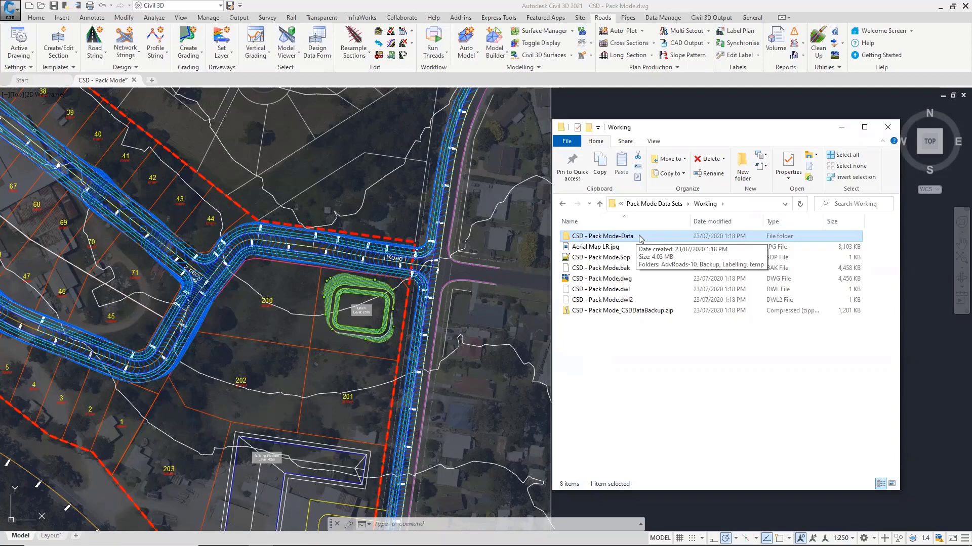
left_click(523, 247)
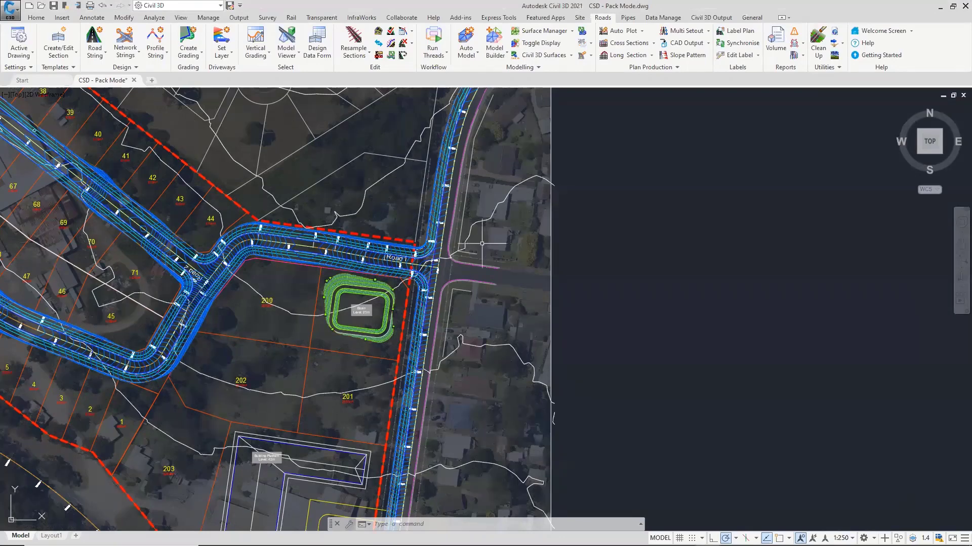
left_click(403, 247)
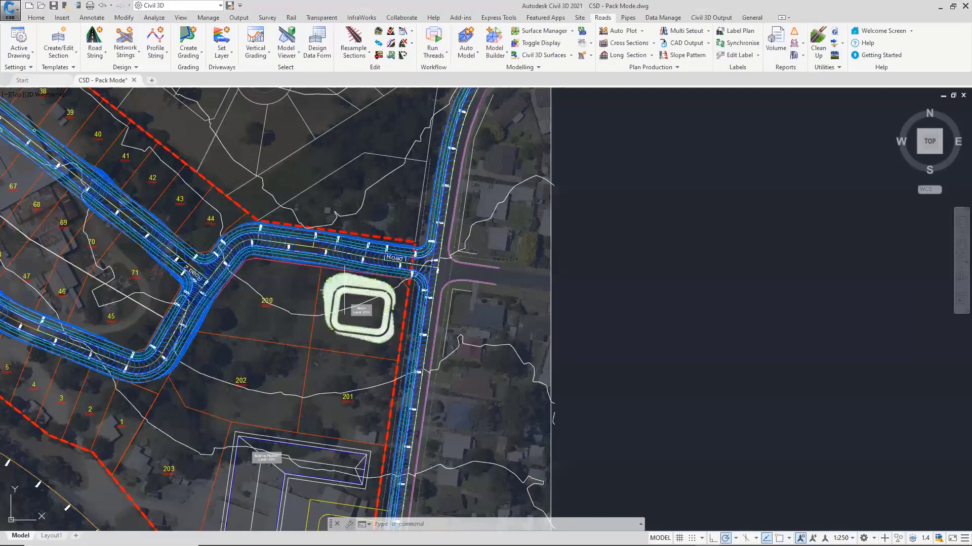
middle_click_drag(289, 241, 497, 308)
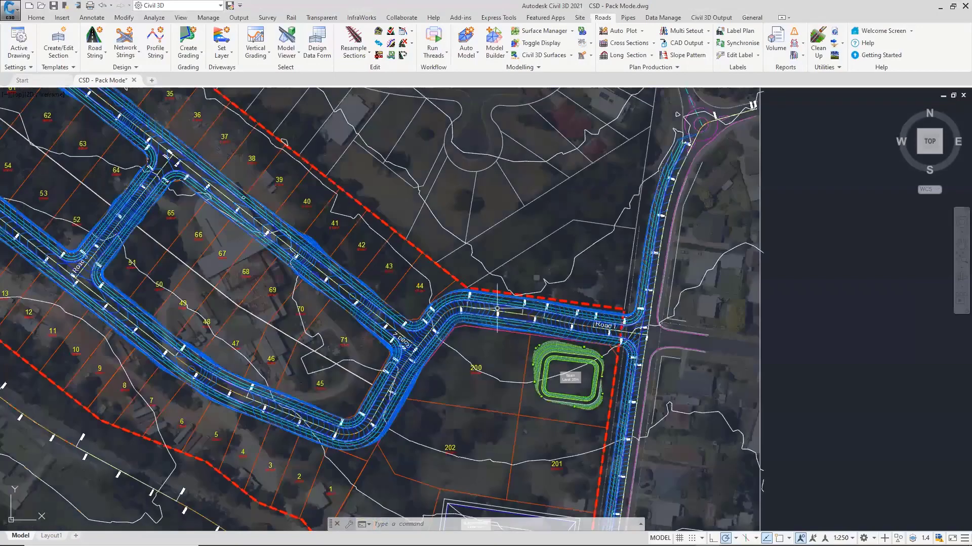
Step: Save the drawing under the new name CSD - Pack Mode SAVEAS.dwg in the Working folder
left_click(229, 6)
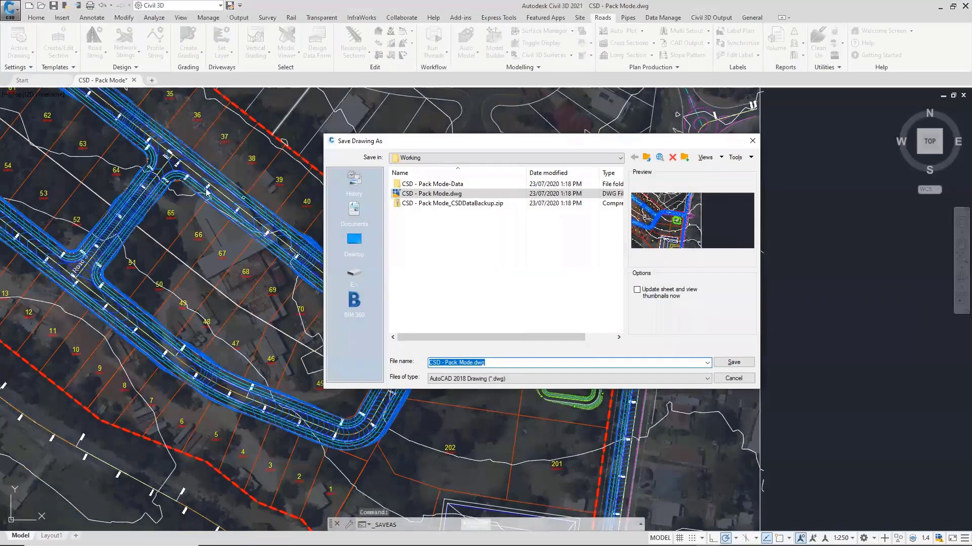
left_click(459, 362)
left_click(472, 362)
type("SAV")
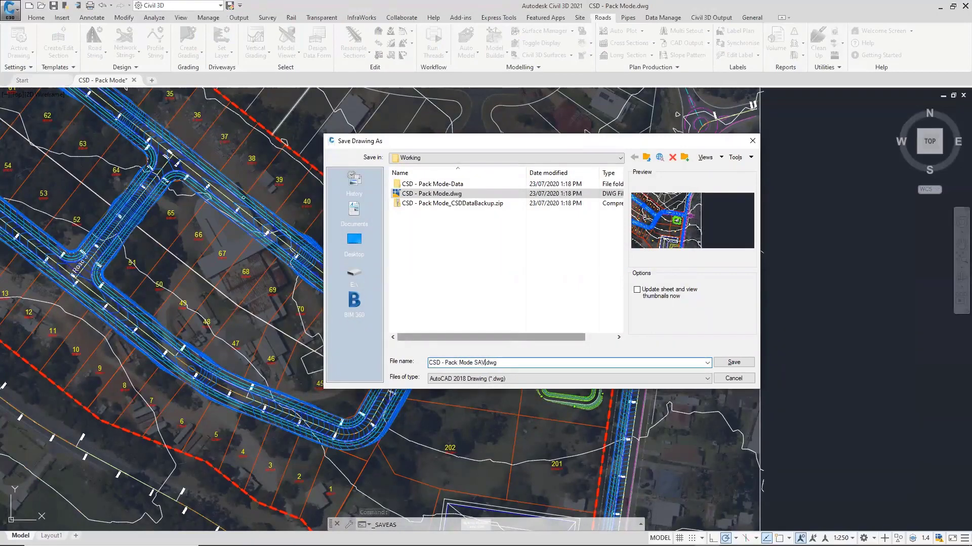
type("EAS")
left_click(733, 363)
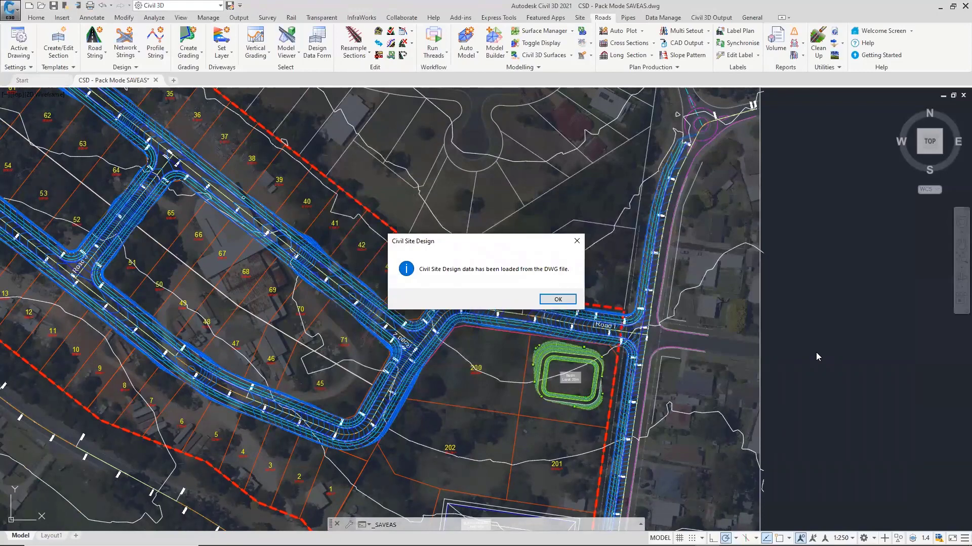
Step: Check the new SAVEAS files in the Working folder in File Explorer, then acknowledge the data loading notice in Civil 3D
left_click(260, 535)
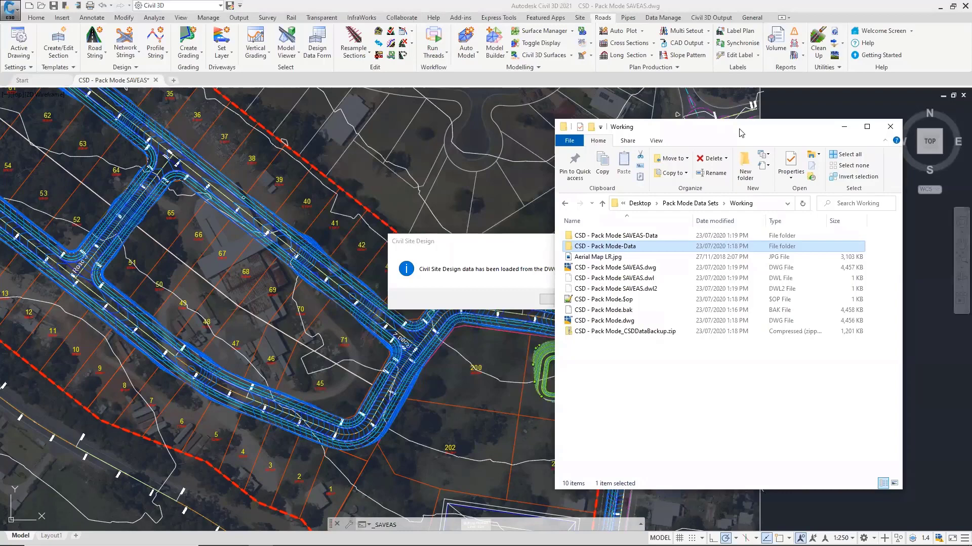
left_click_drag(739, 132, 798, 125)
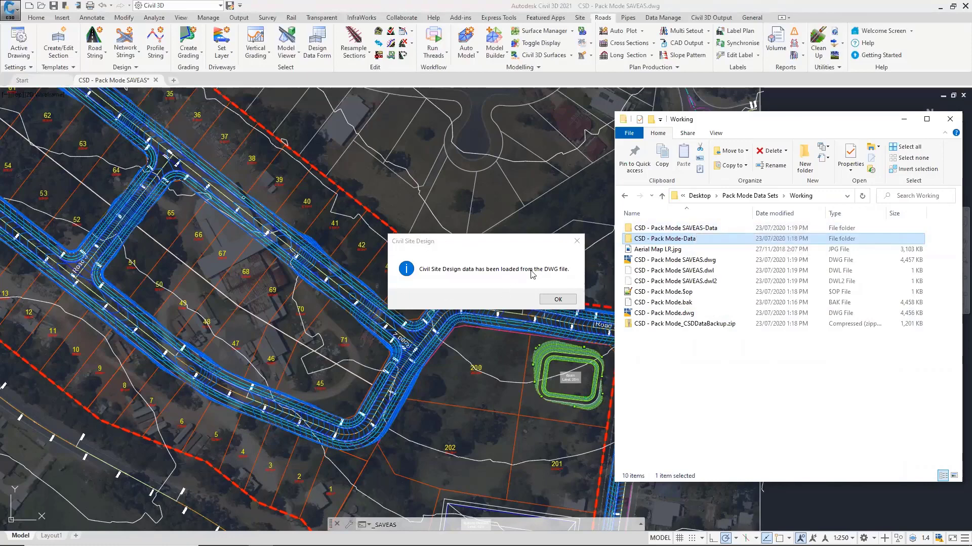
left_click(557, 300)
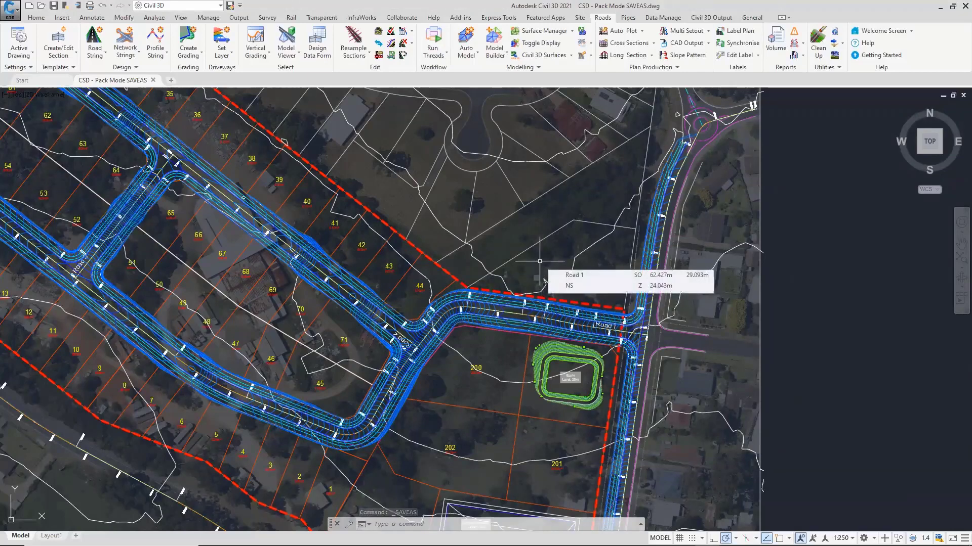
Step: Review the design in the SAVEAS drawing, then locate the CSD - Pack Mode SAVEAS-Data folder in File Explorer
scroll(575, 383, "up", 2)
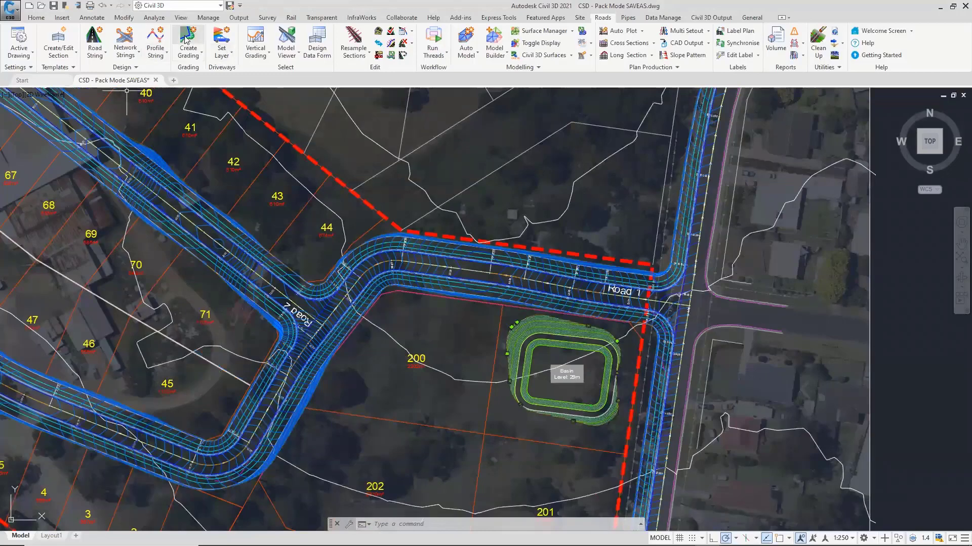
scroll(501, 346, "down", 4)
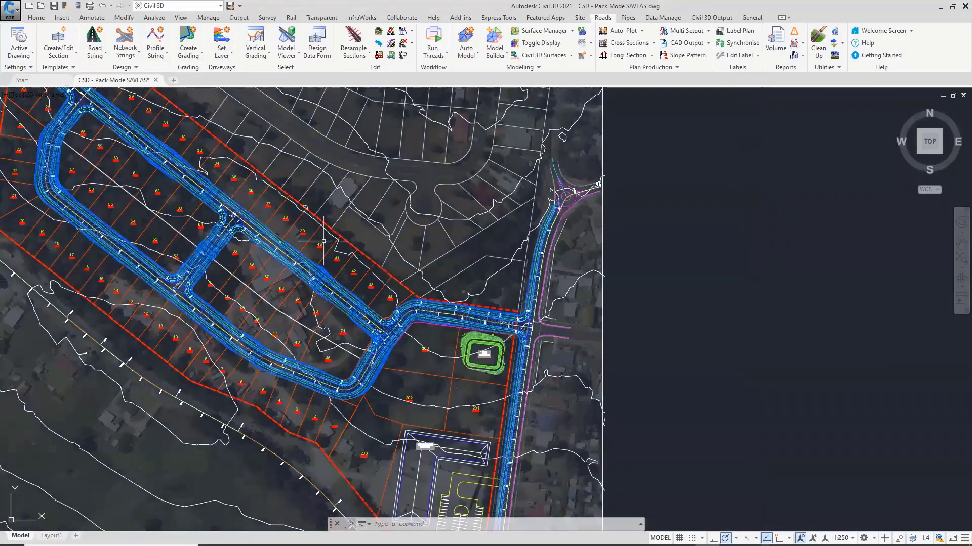
left_click(281, 535)
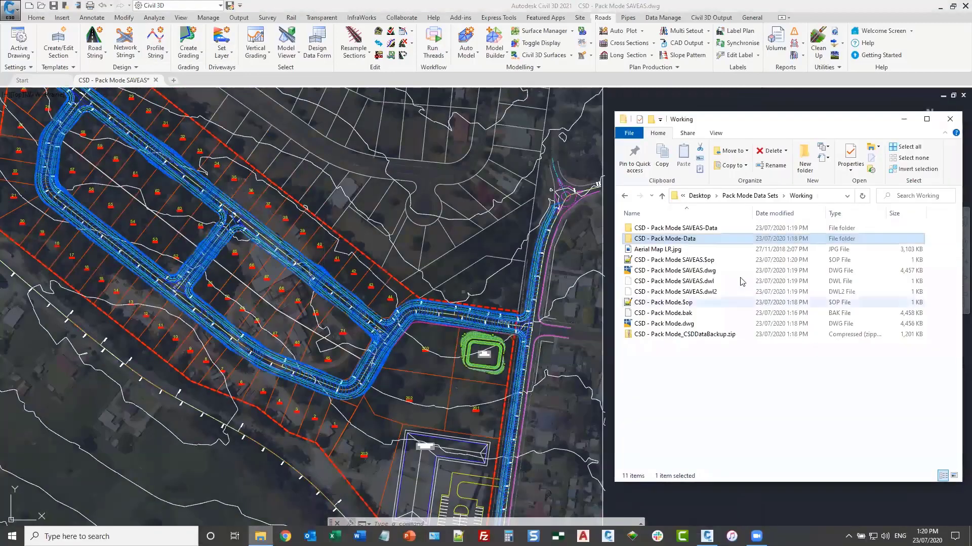
left_click(687, 230)
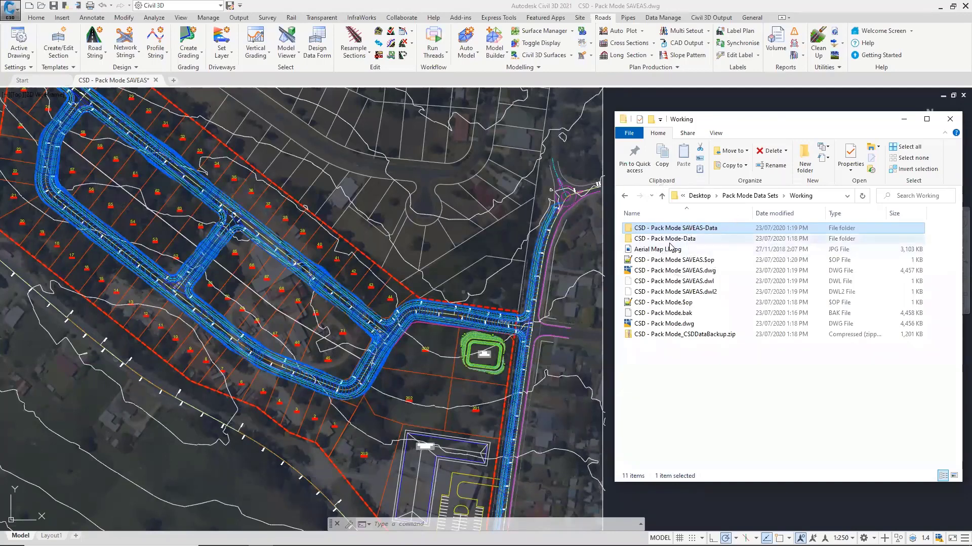
left_click(671, 229)
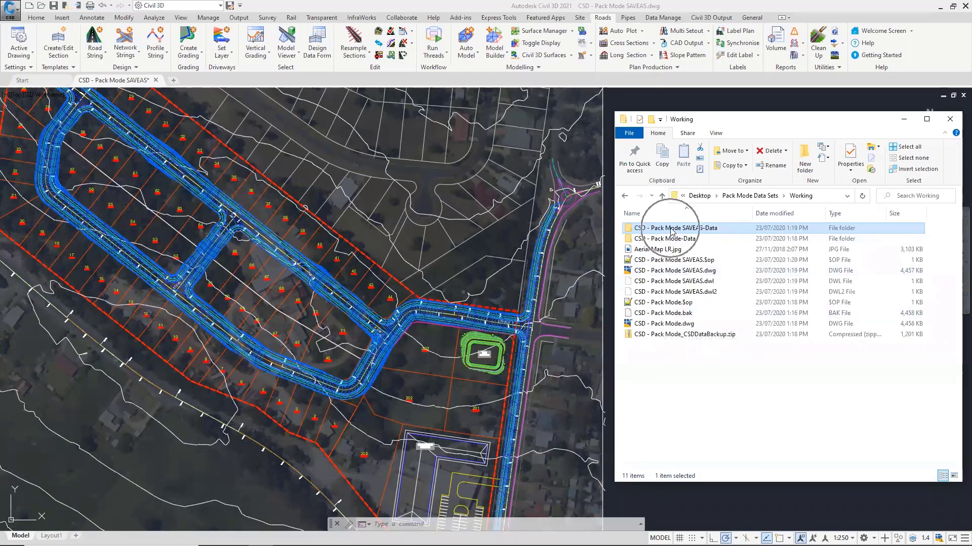
key("ctrl")
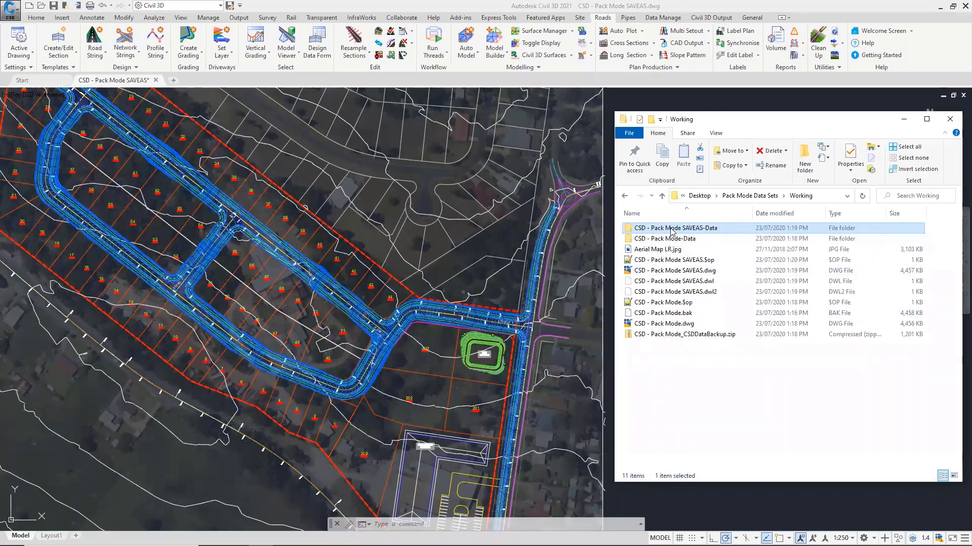
Step: Examine the CSD - Pack Mode_CSDDataBackup.zip file, the SAVEAS.$op file and the SAVEAS-Data folder in the Working folder
key("ctrl")
left_click(754, 407)
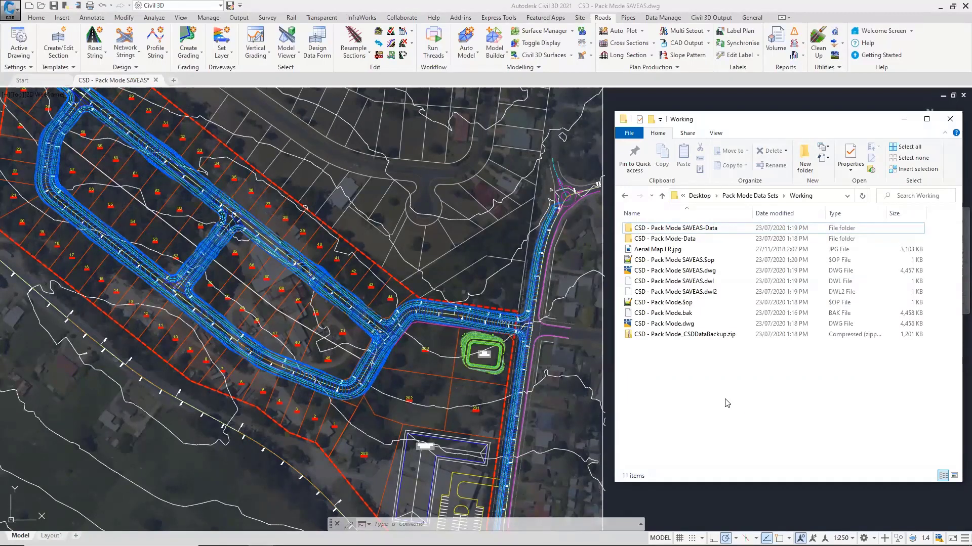
left_click(713, 335)
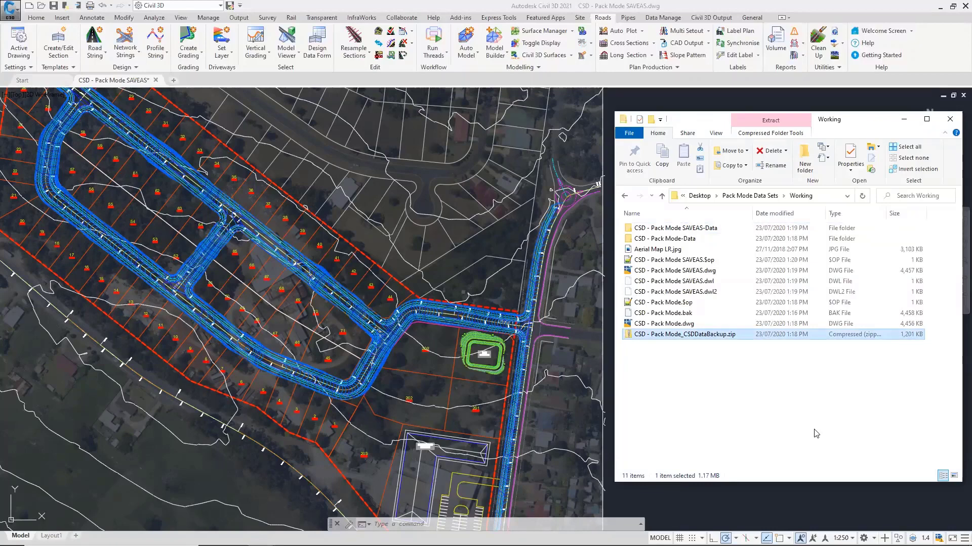
left_click(698, 259)
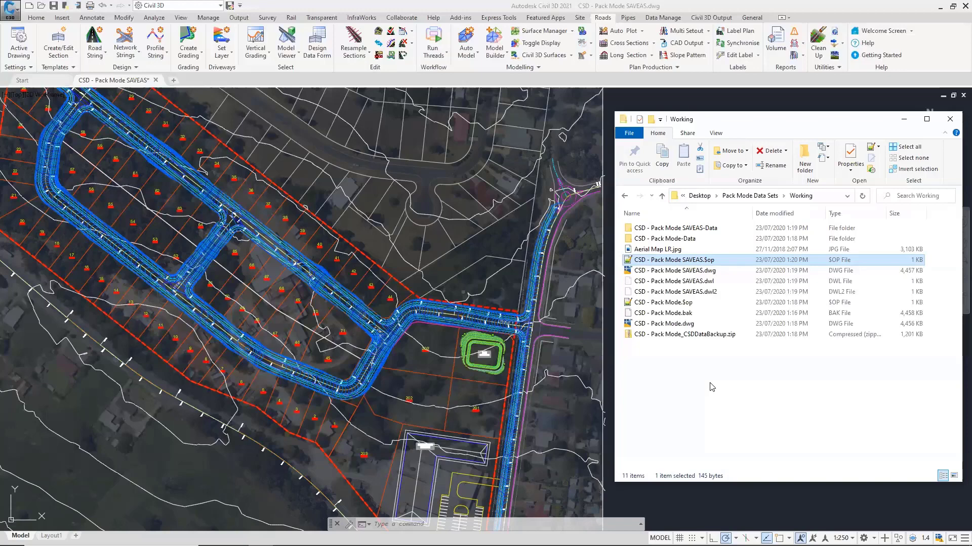
left_click(700, 230)
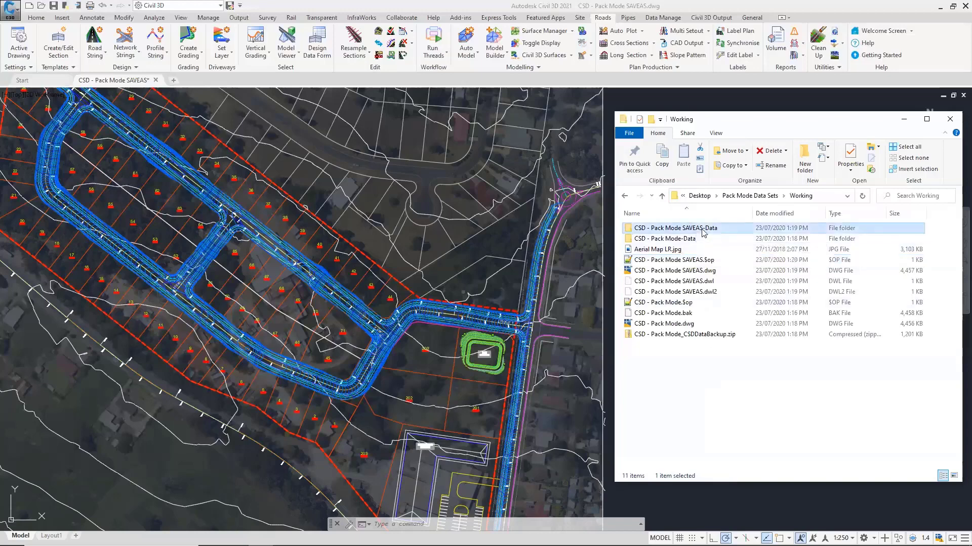
left_click(731, 387)
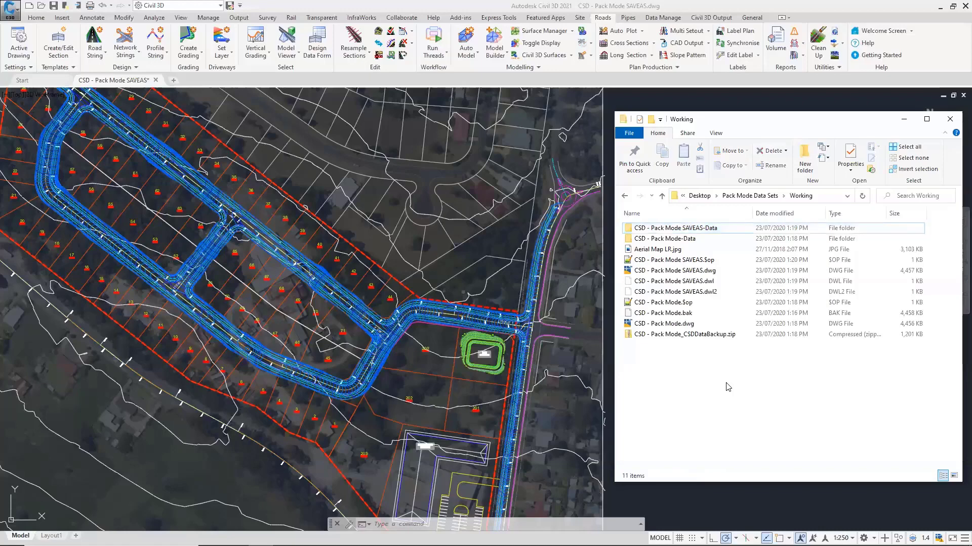
Step: Return to Civil 3D and save the SAVEAS drawing, then check CSD - Pack Mode SAVEAS.dwg in the Working folder in File Explorer
left_click(462, 271)
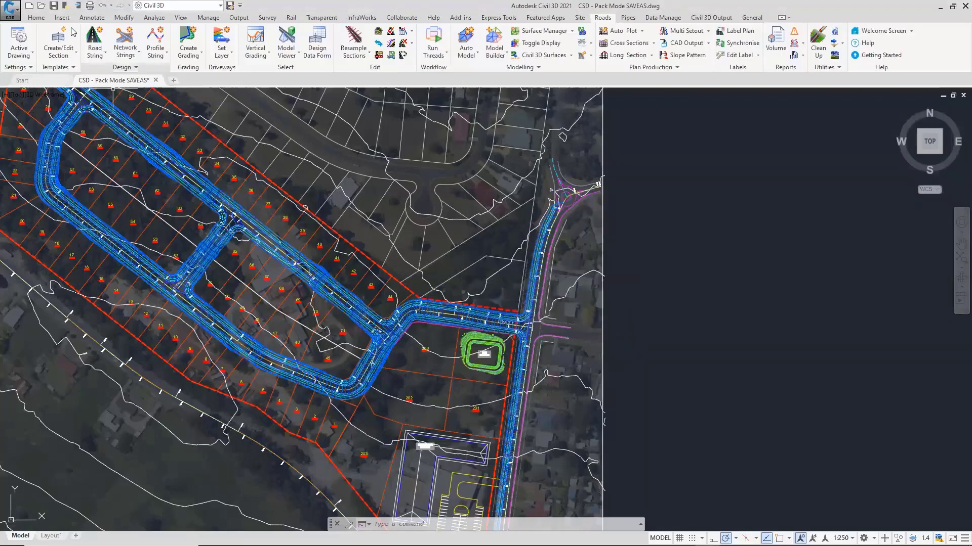
left_click(56, 6)
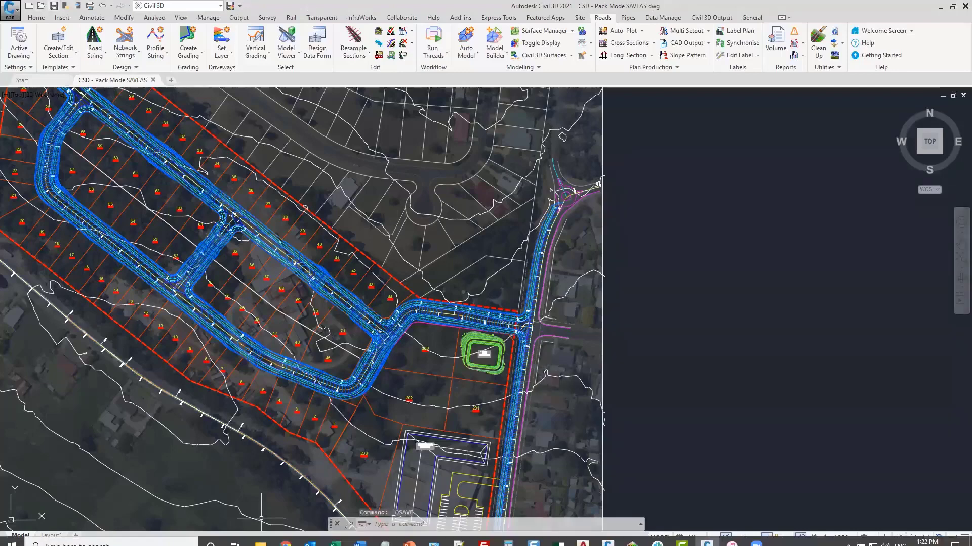
left_click(260, 536)
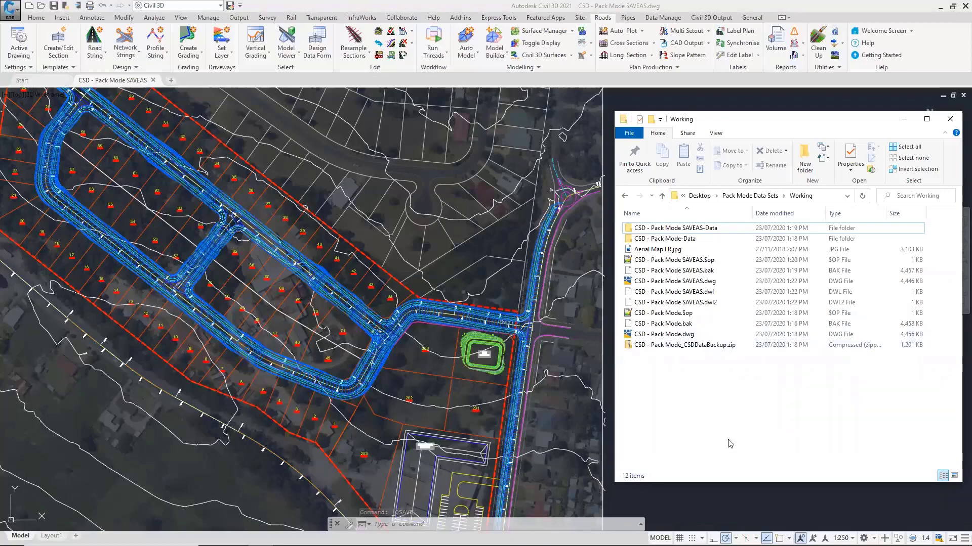
left_click(706, 282)
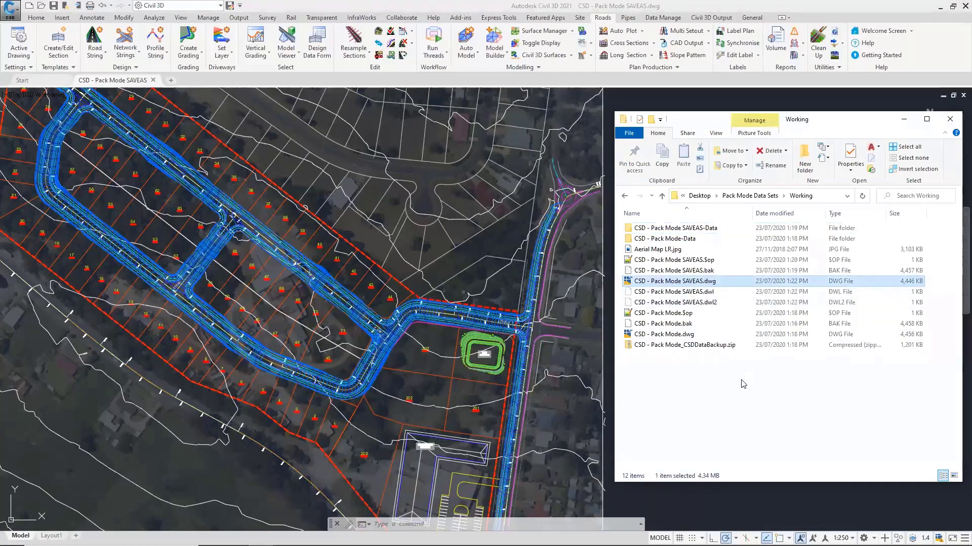
Step: Duplicate the CSD - Pack Mode.dwg file within the Working folder
left_click(680, 335)
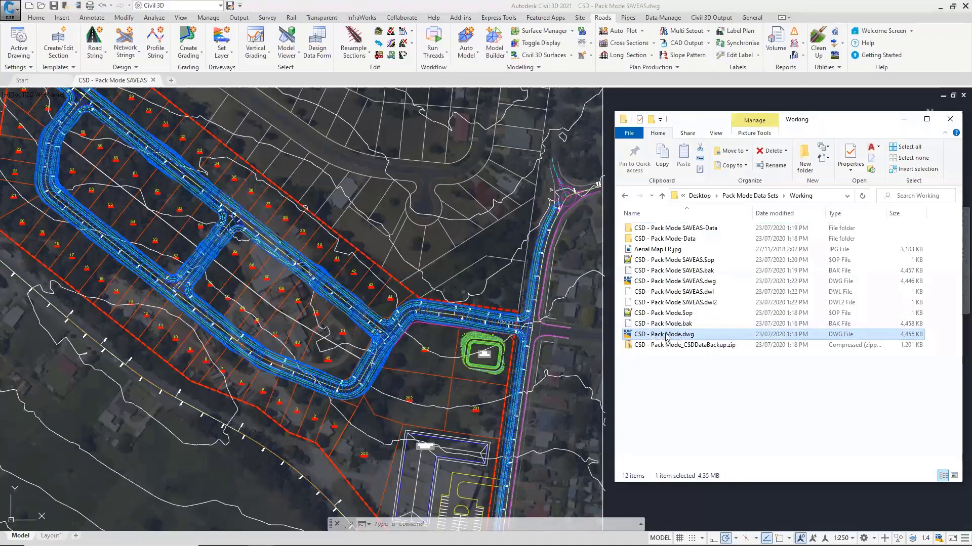
right_click(666, 337)
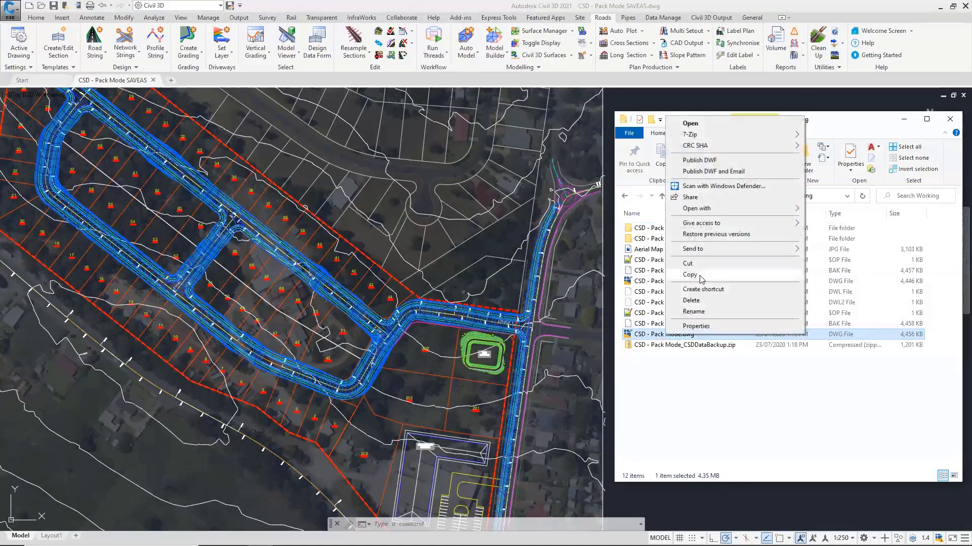
left_click(690, 275)
right_click(671, 390)
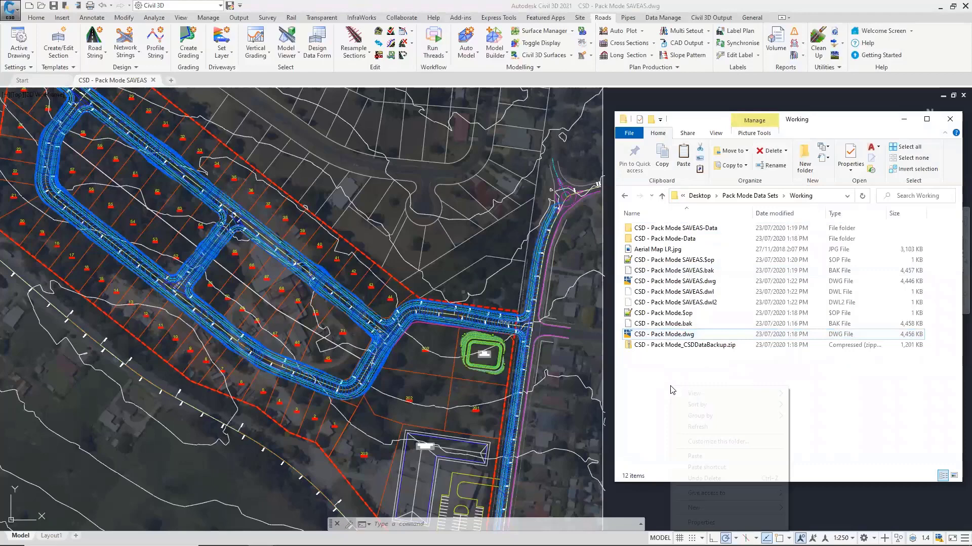
left_click(693, 456)
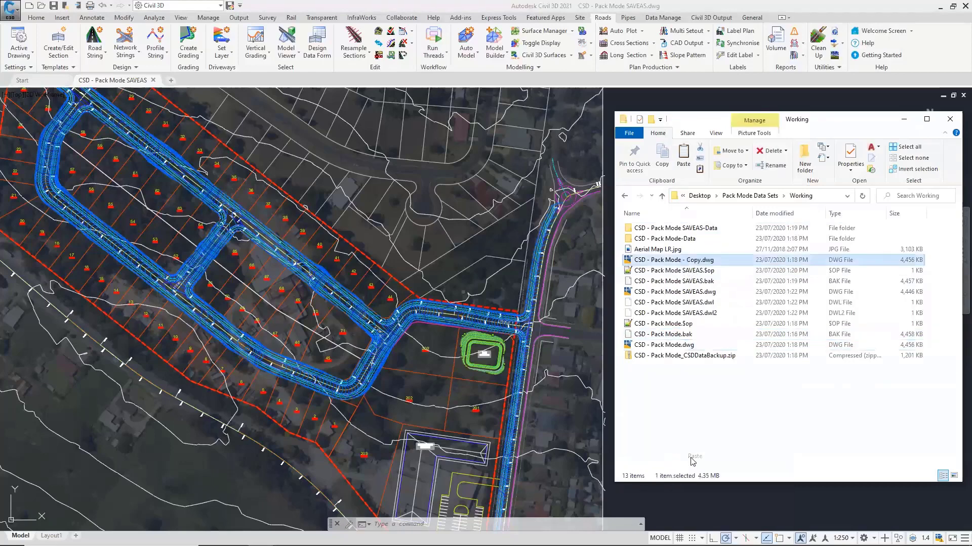
Step: Rename the copied drawing file as CSD - Pack Mode - RENAME.dwg
left_click(683, 260)
left_click(686, 259)
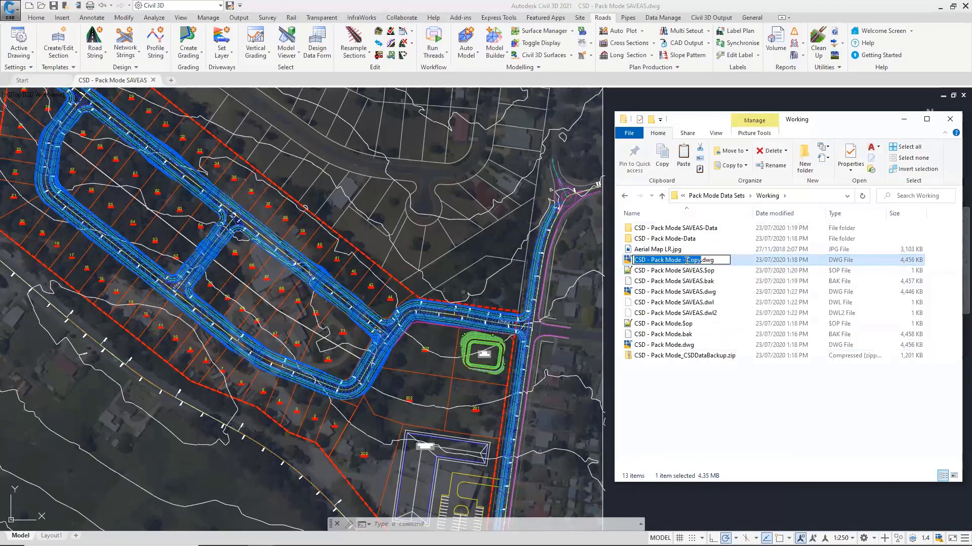
type("RENAME")
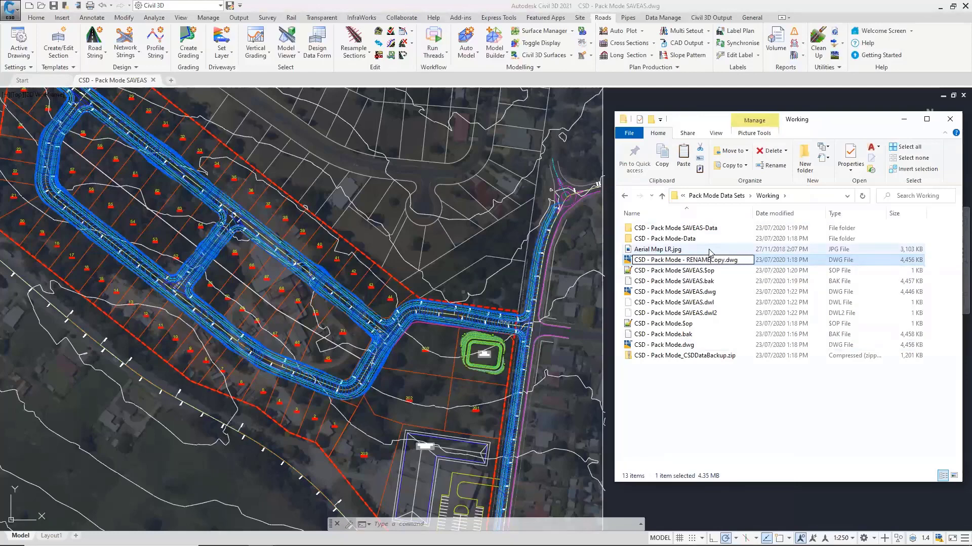
key("Delete")
key("Delete")
key("Delete")
key("Delete")
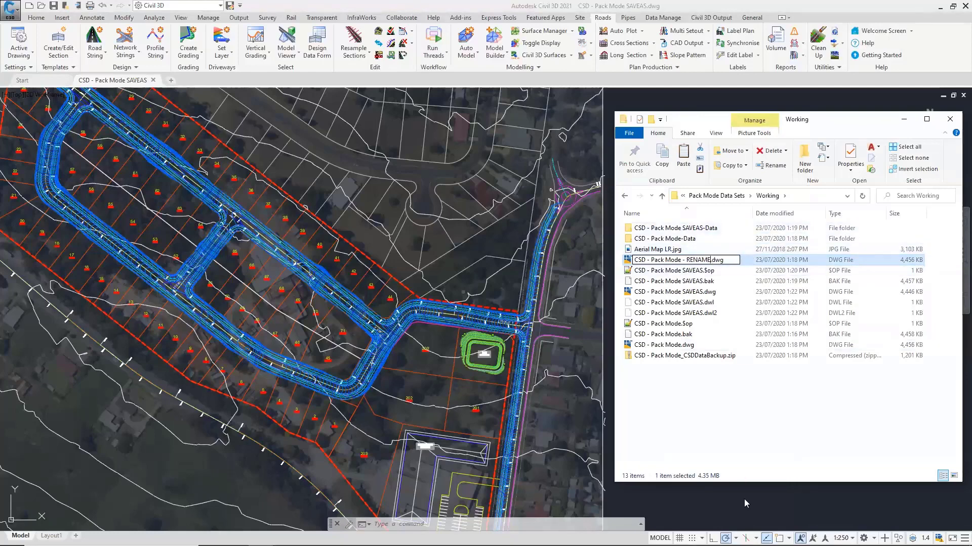
left_click(710, 434)
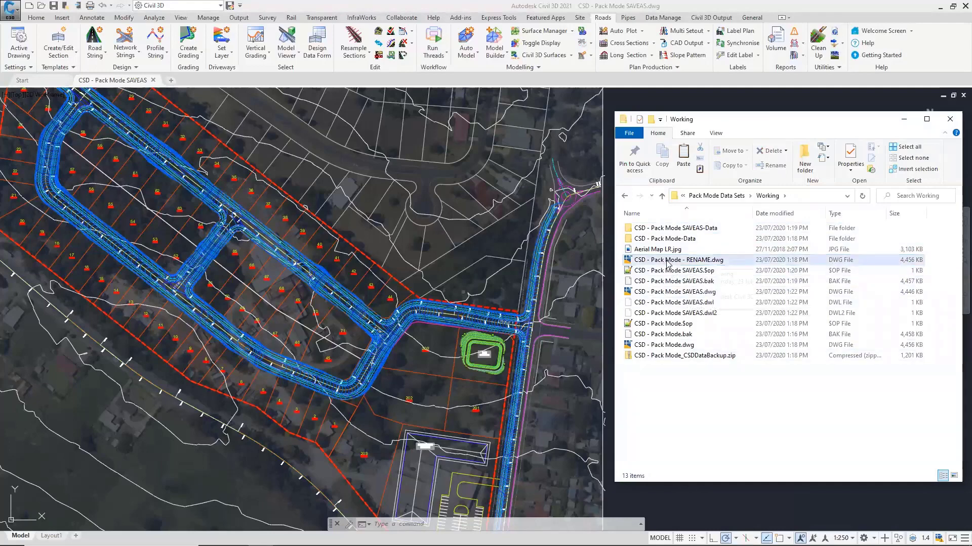
Step: Open CSD - Pack Mode - RENAME.dwg in Civil 3D, unpack its Civil Site Design data and acknowledge the loading notice
mouse_move(667, 263)
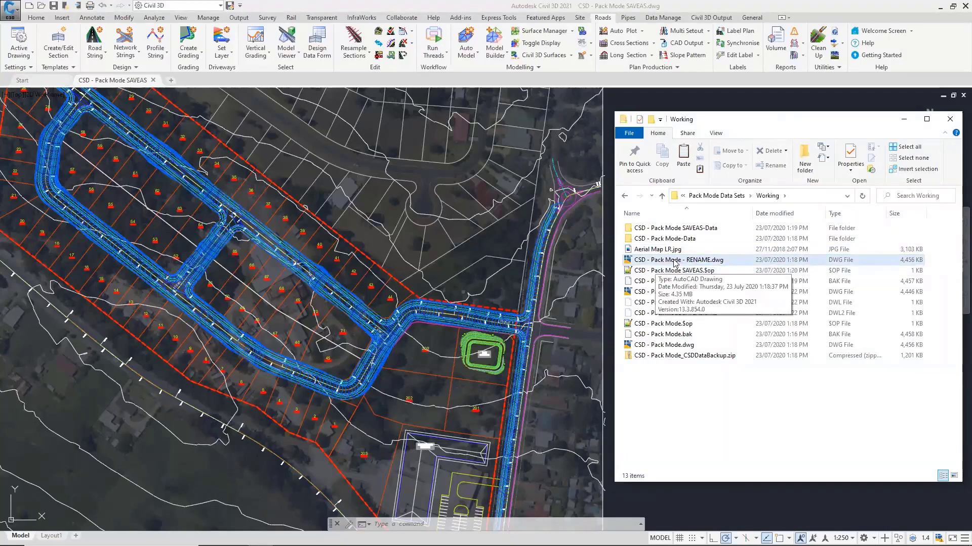
double_click(675, 262)
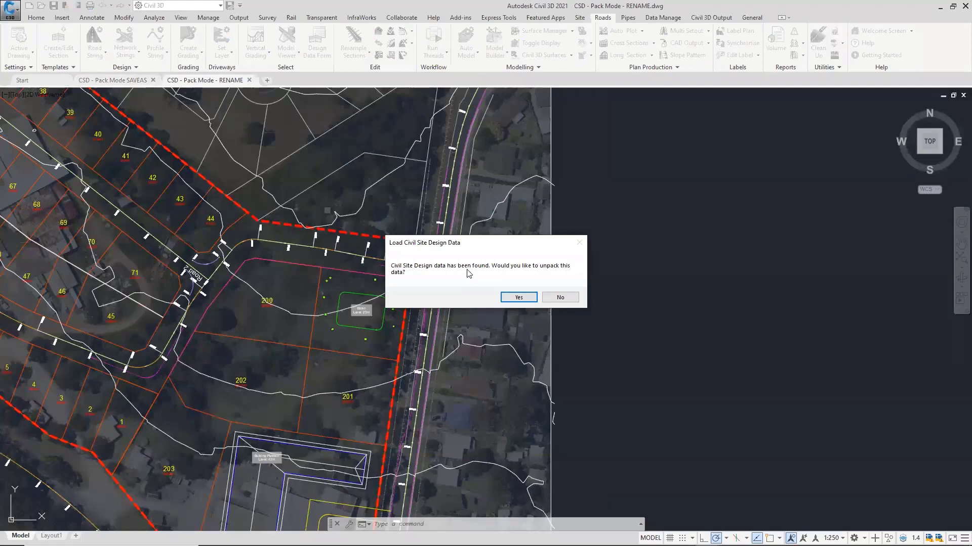
left_click(517, 297)
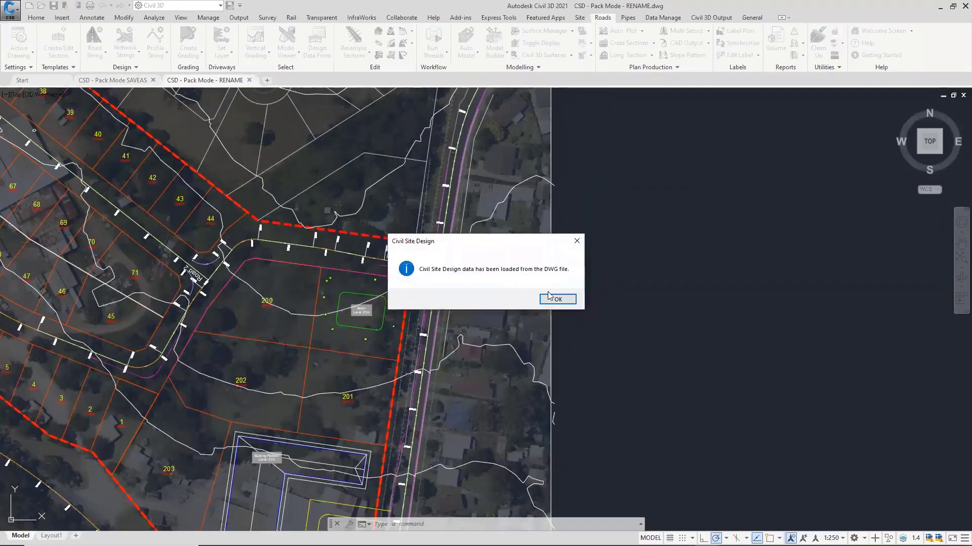
left_click(558, 300)
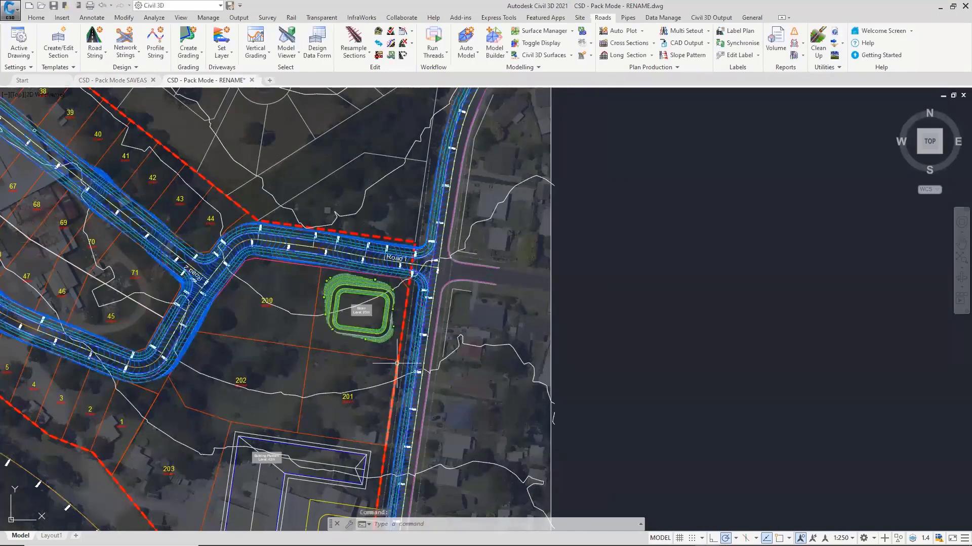
Step: Check the CSD - Pack Mode - RENAME-Data folder in the Working folder in File Explorer
left_click(260, 537)
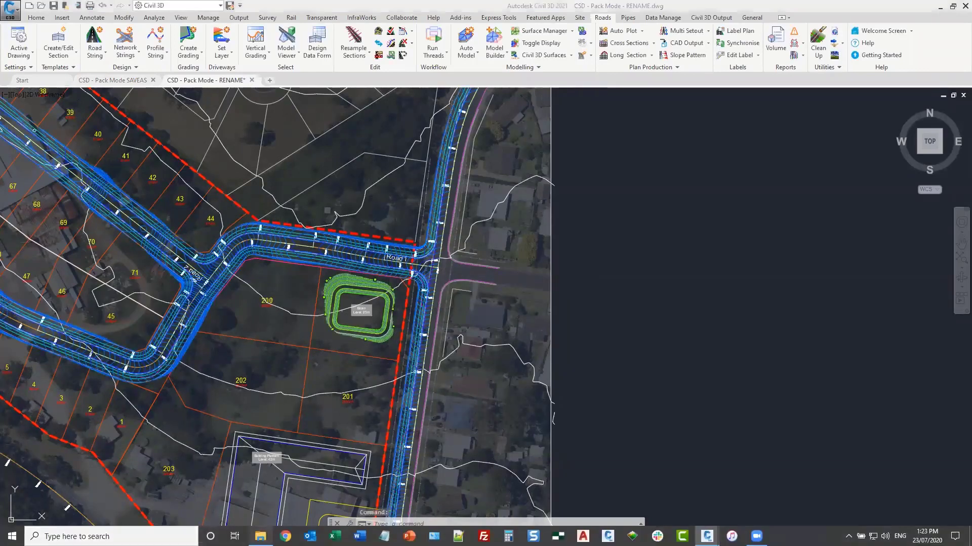
left_click(721, 229)
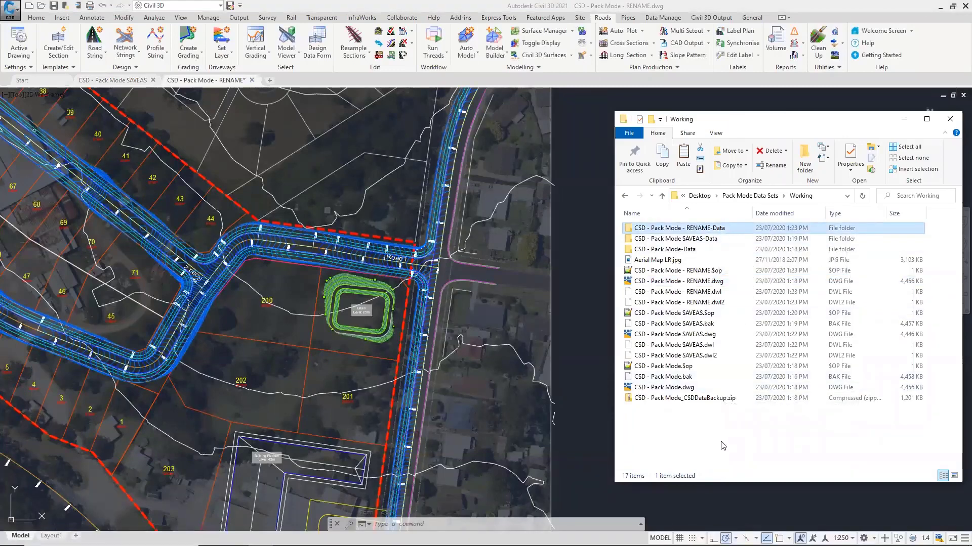
left_click(743, 435)
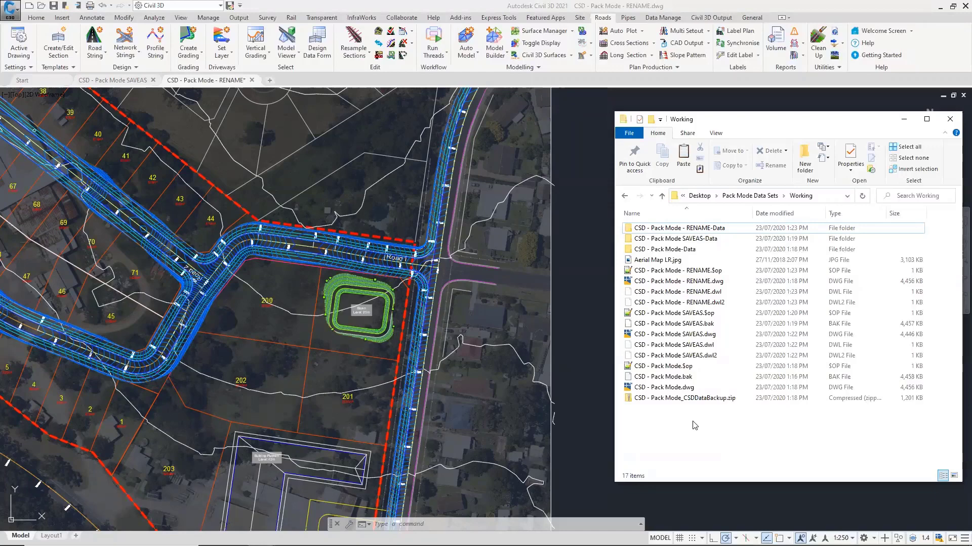
Step: Return to Civil 3D and open the Active Drawing settings at the Miscellaneous options
left_click(18, 56)
left_click(18, 56)
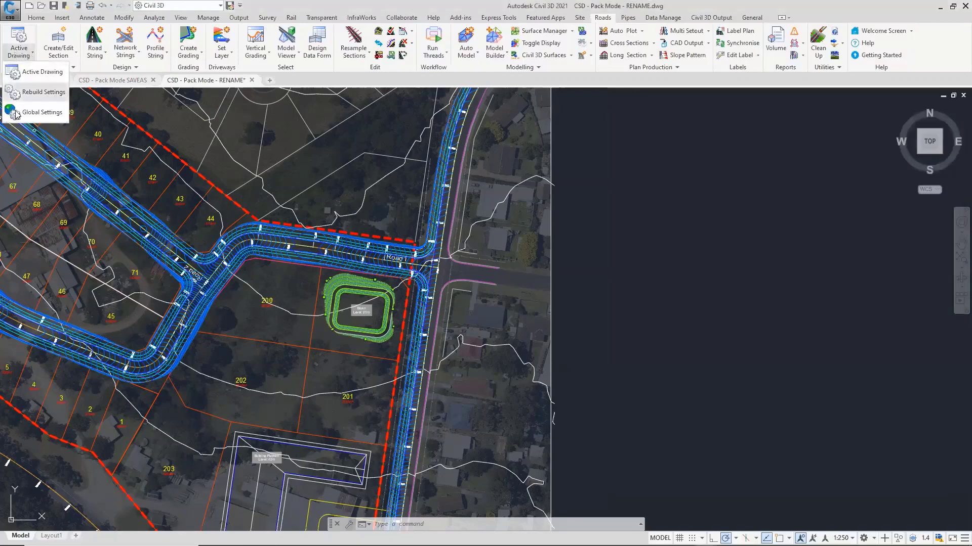
left_click(38, 78)
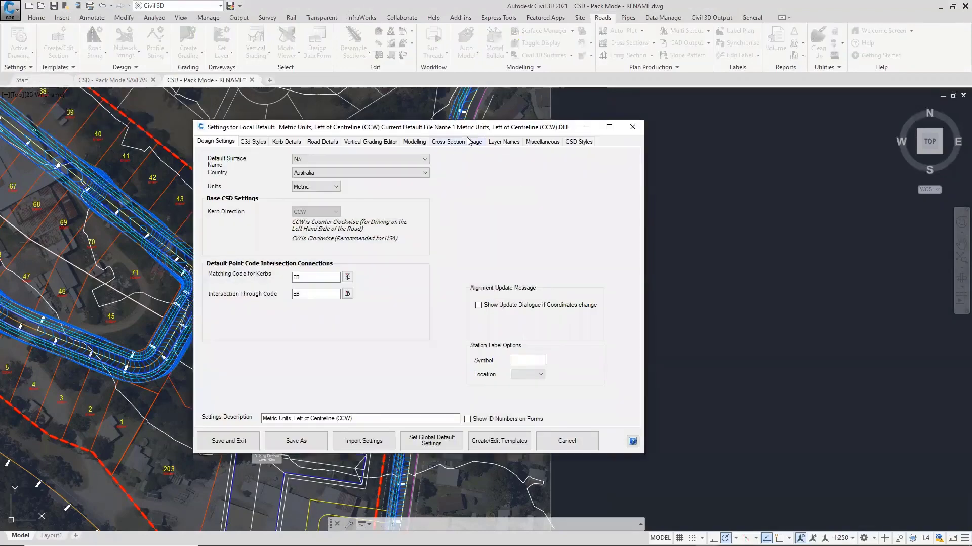
left_click_drag(484, 129, 564, 130)
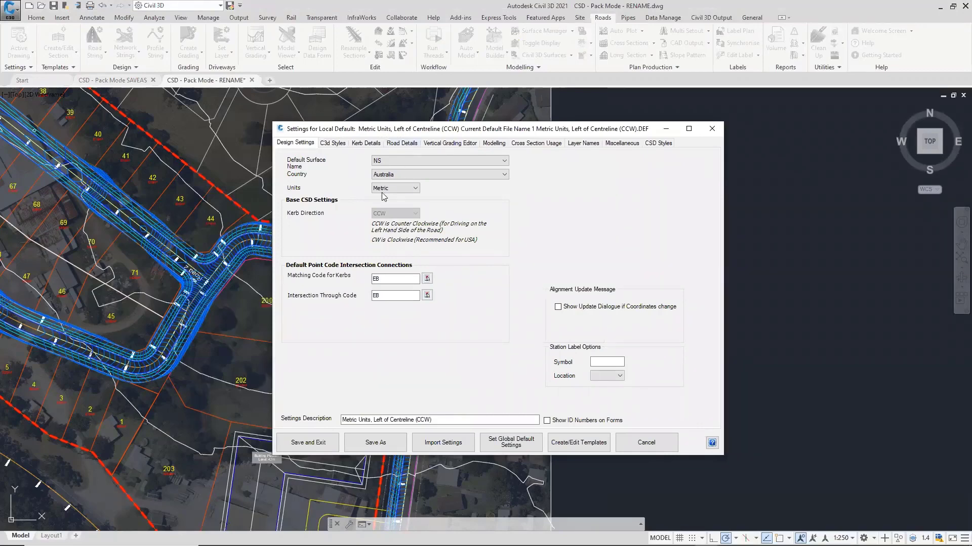
left_click(294, 144)
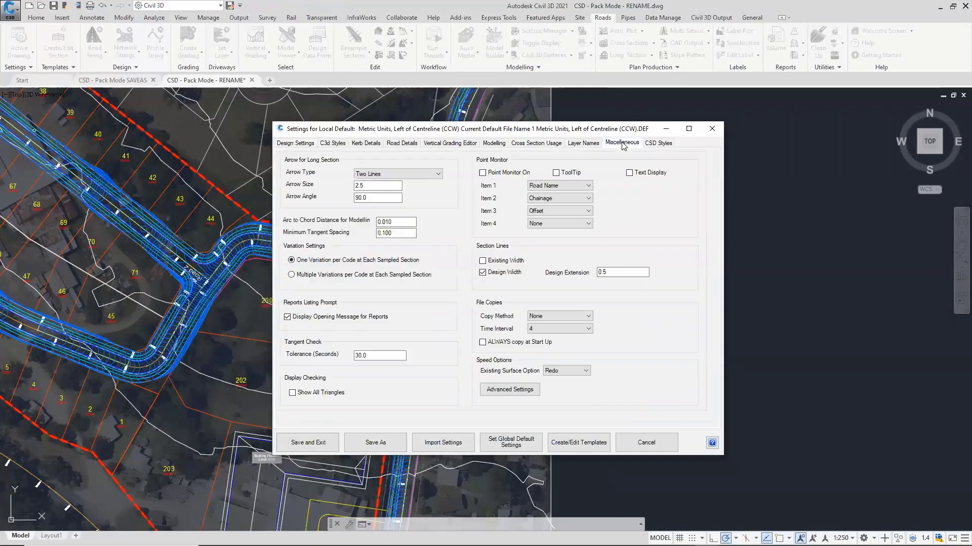
Step: Examine the available Copy Method and Time Interval choices for file copies
left_click(562, 314)
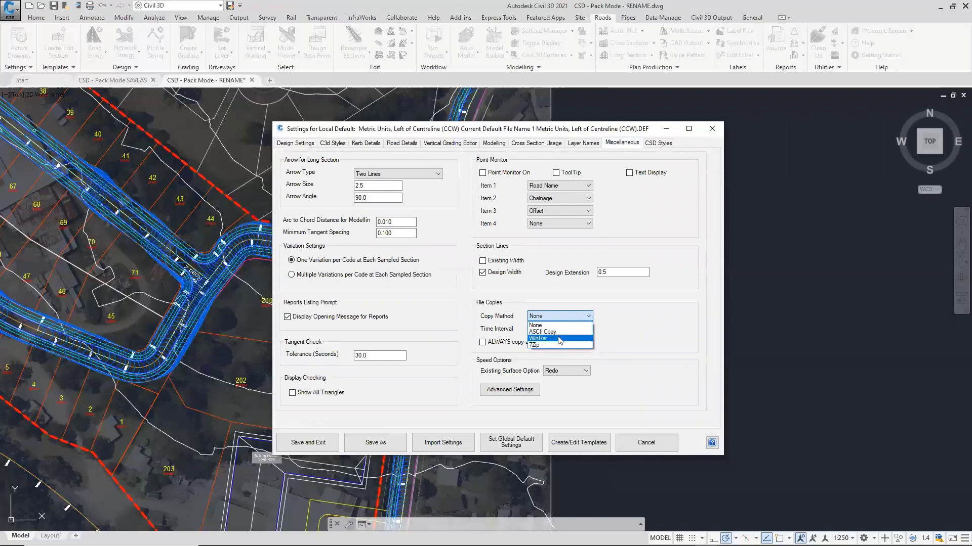
left_click(622, 331)
left_click(574, 329)
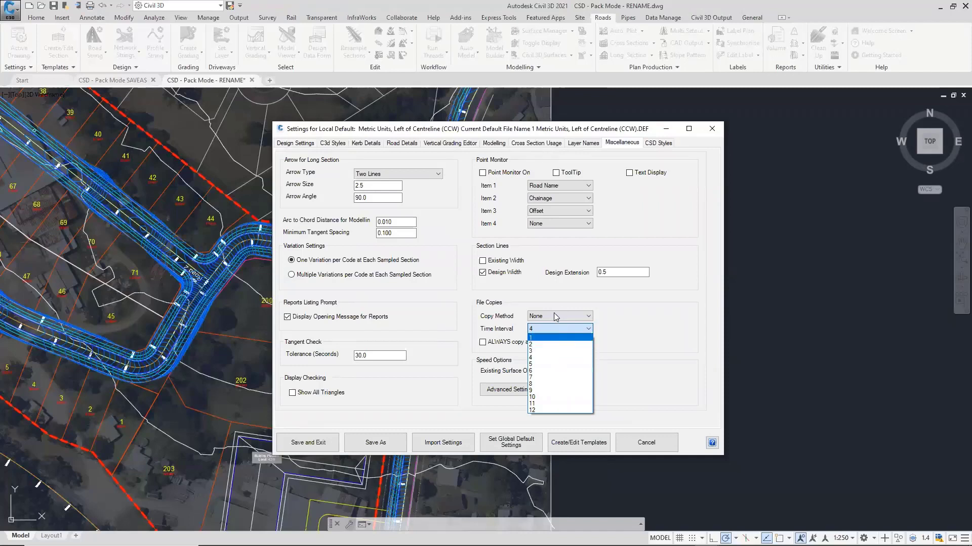
left_click(625, 332)
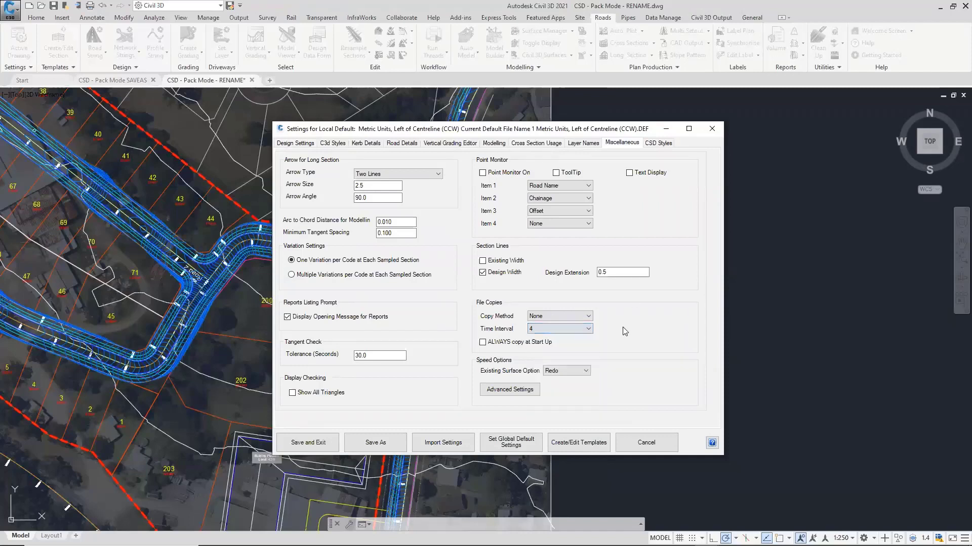
left_click(581, 318)
left_click(612, 336)
Step: Inspect the Backup folder inside CSD - Pack Mode-Data in File Explorer, close the Civil 3D settings dialog and return to the folder
left_click(260, 536)
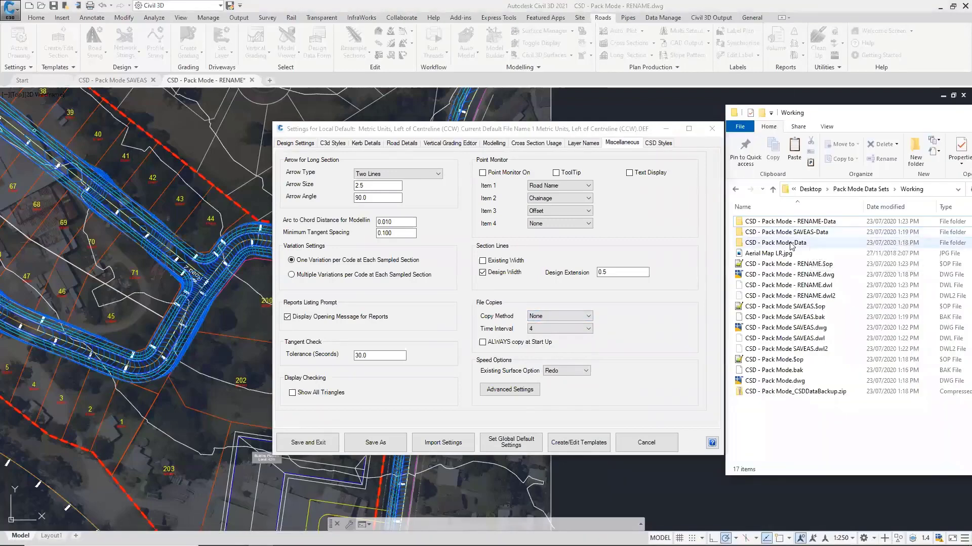
double_click(791, 243)
double_click(763, 233)
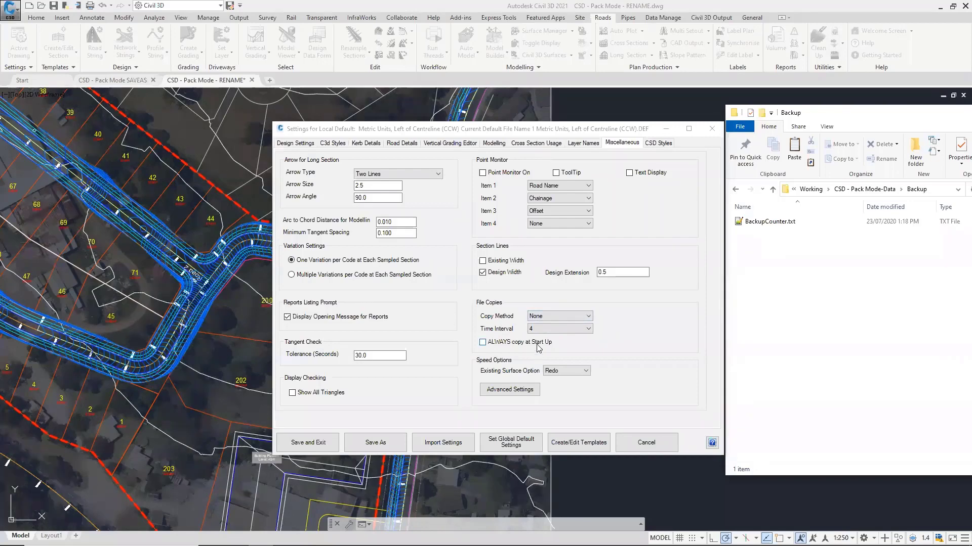
left_click(711, 128)
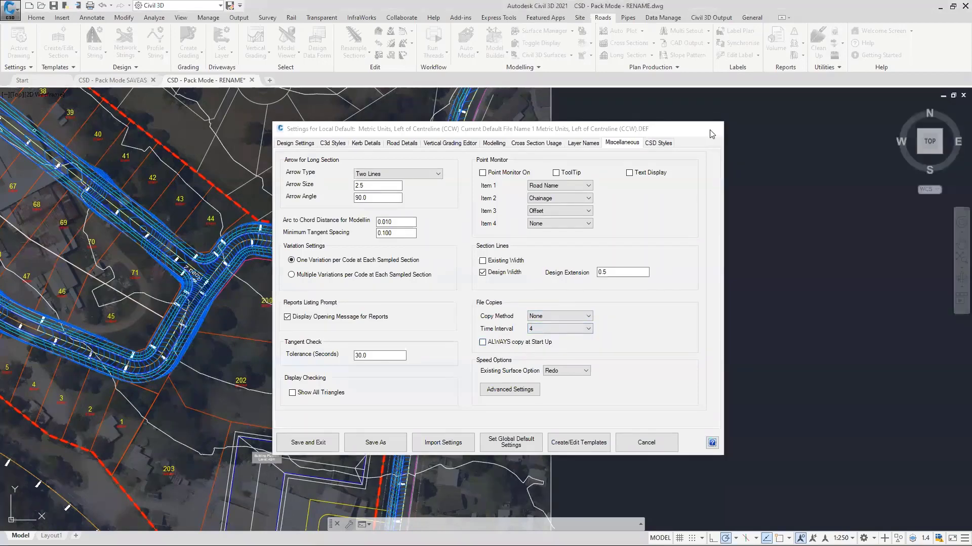
key("alt+Tab")
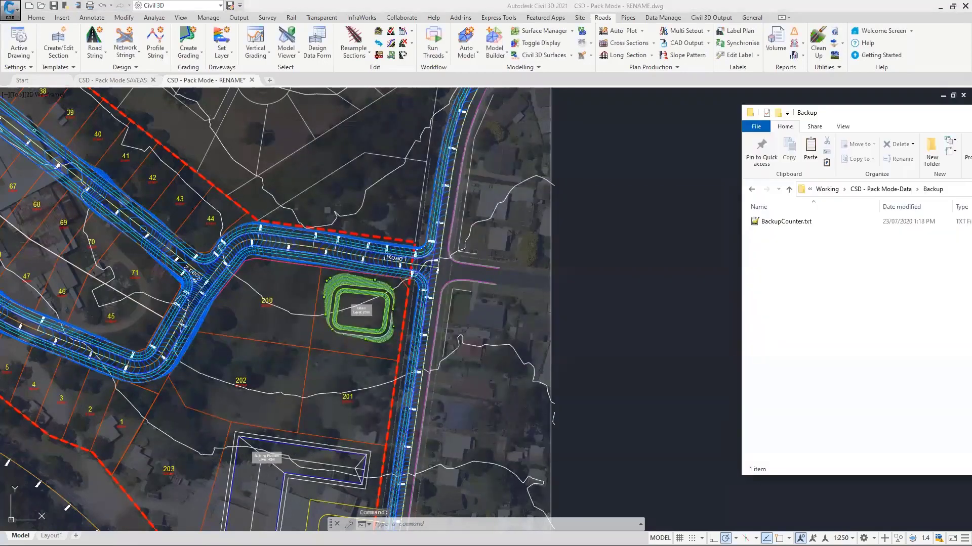
Step: Return to Civil 3D, open the Pack Data Settings and inspect the current data folder AdvRoads-10 in File Explorer
key("alt+Tab")
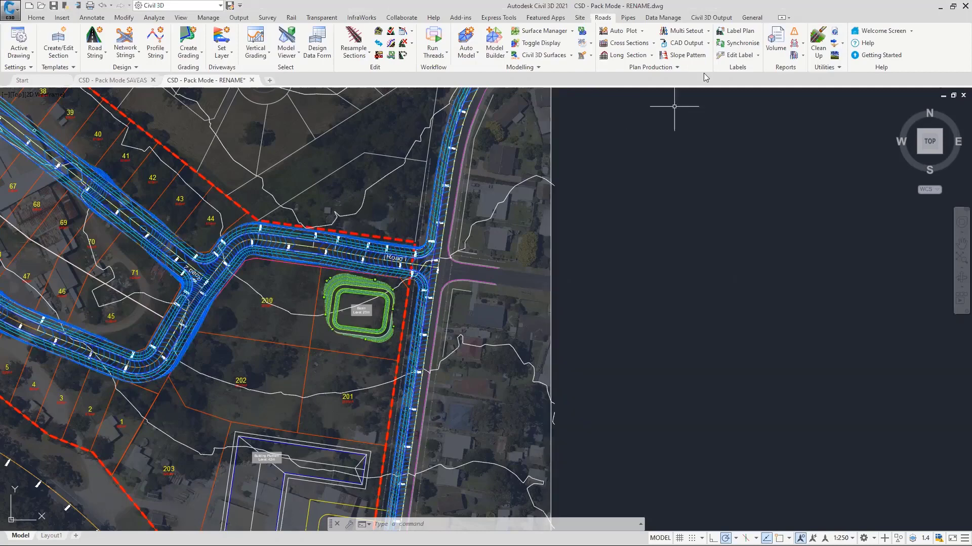
left_click(668, 19)
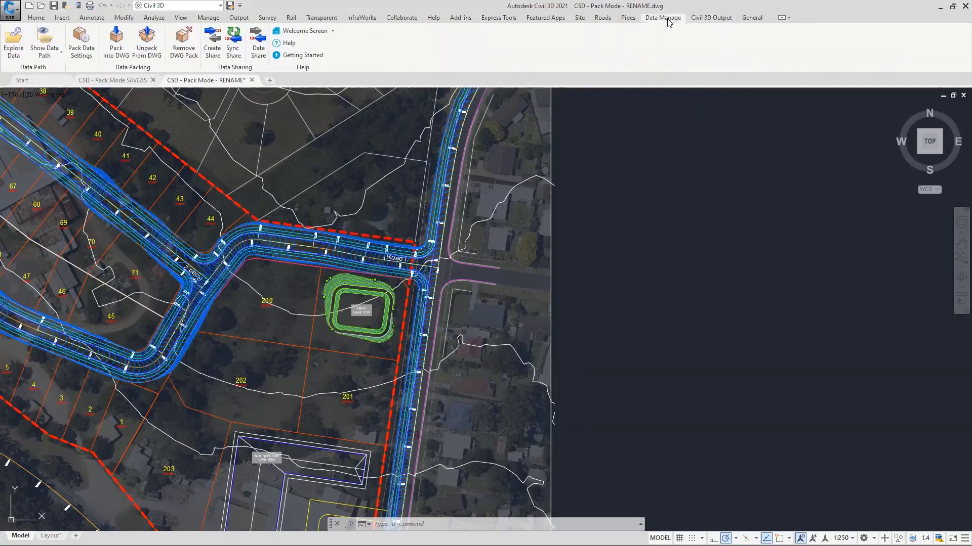
left_click(82, 51)
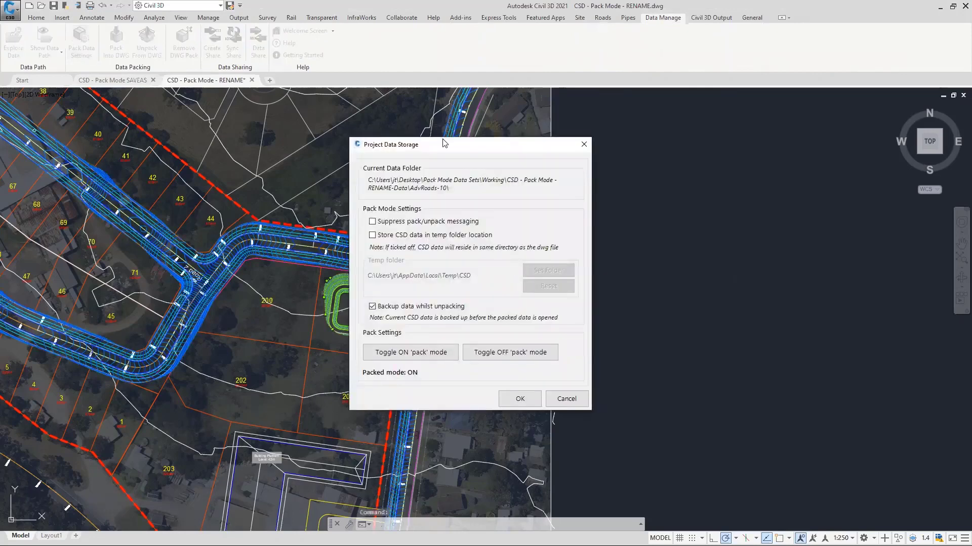
left_click_drag(437, 153, 441, 175)
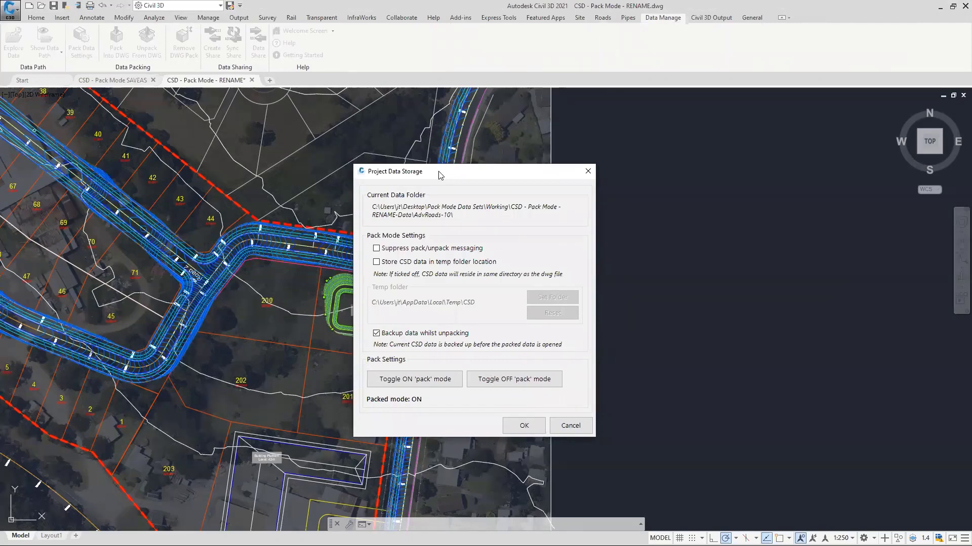
left_click(420, 215)
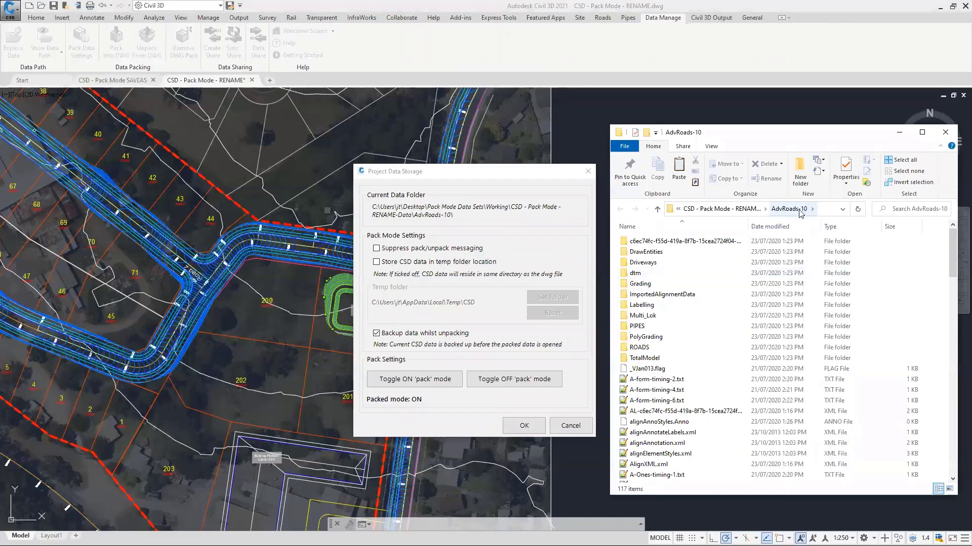
left_click(945, 133)
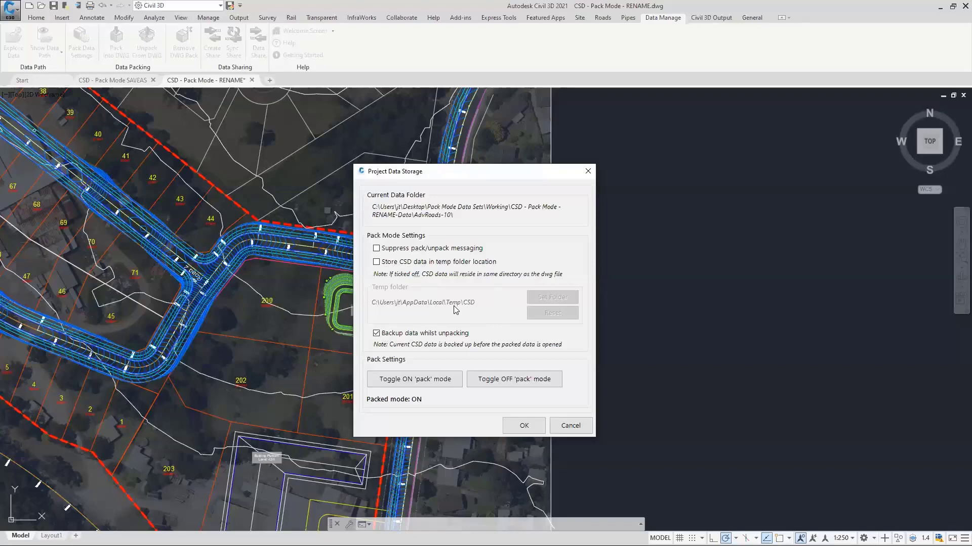
Step: Enable storing CSD data in the temp folder location and open that temp folder in File Explorer
left_click_drag(459, 173, 257, 168)
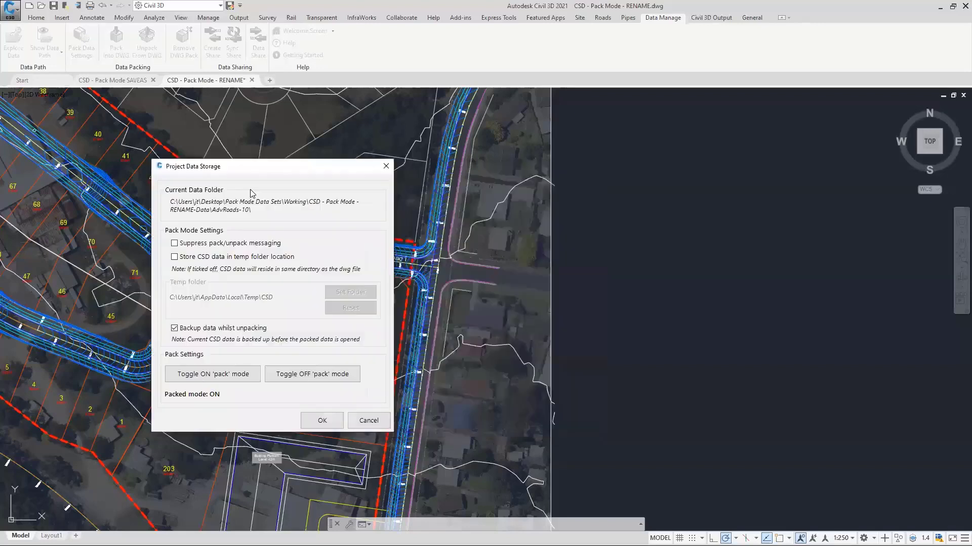
left_click(175, 258)
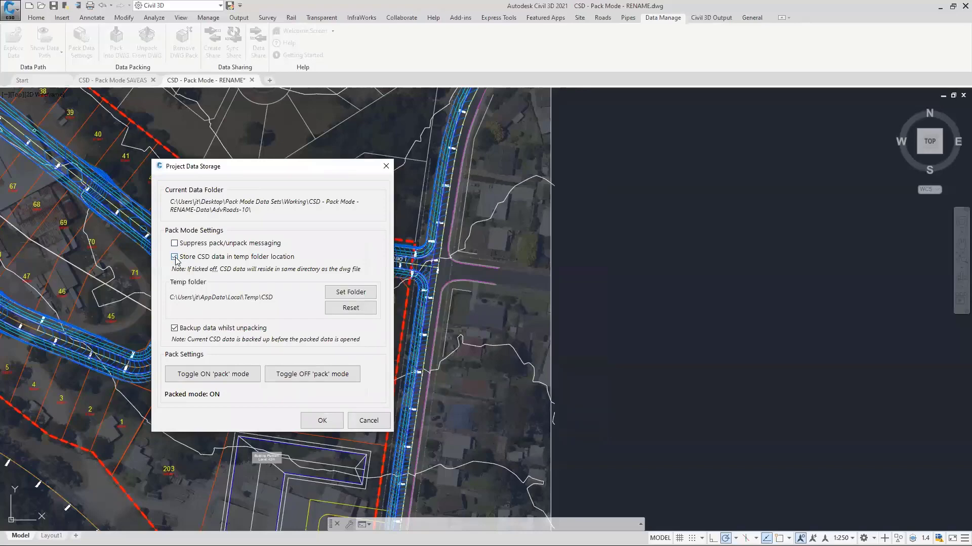
left_click(215, 298)
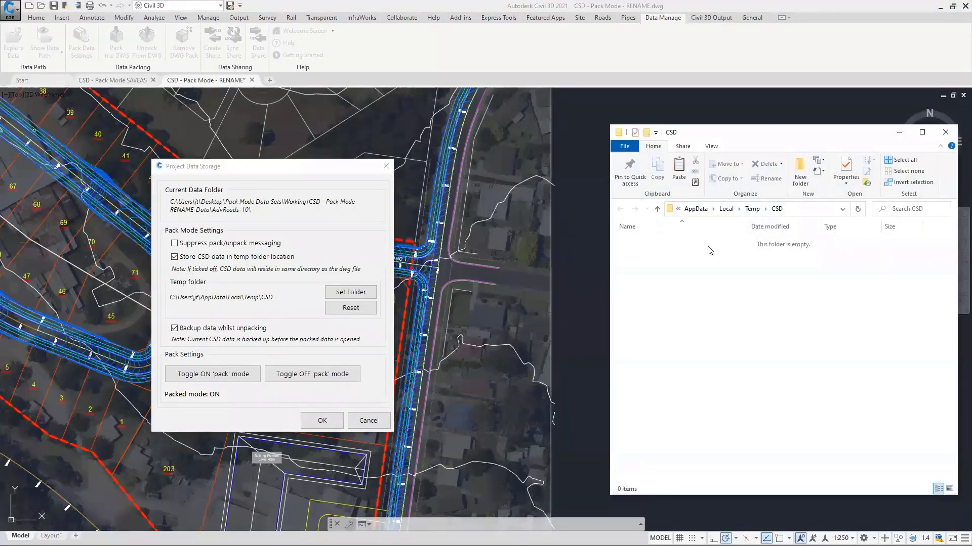
Step: Browse the parent Temp directory, reopen its CSD folder and return to the Project Data Storage dialog
left_click(752, 209)
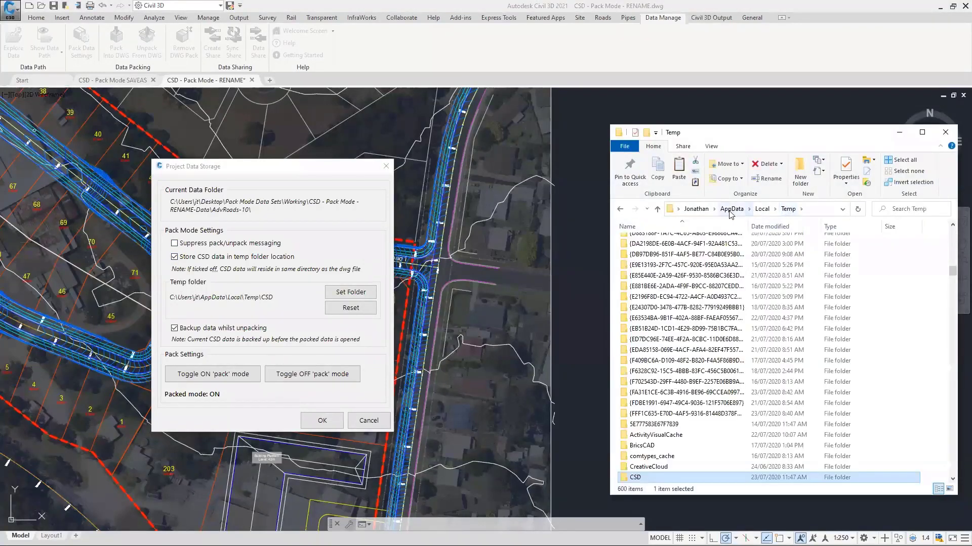
scroll(698, 282, "down", 12)
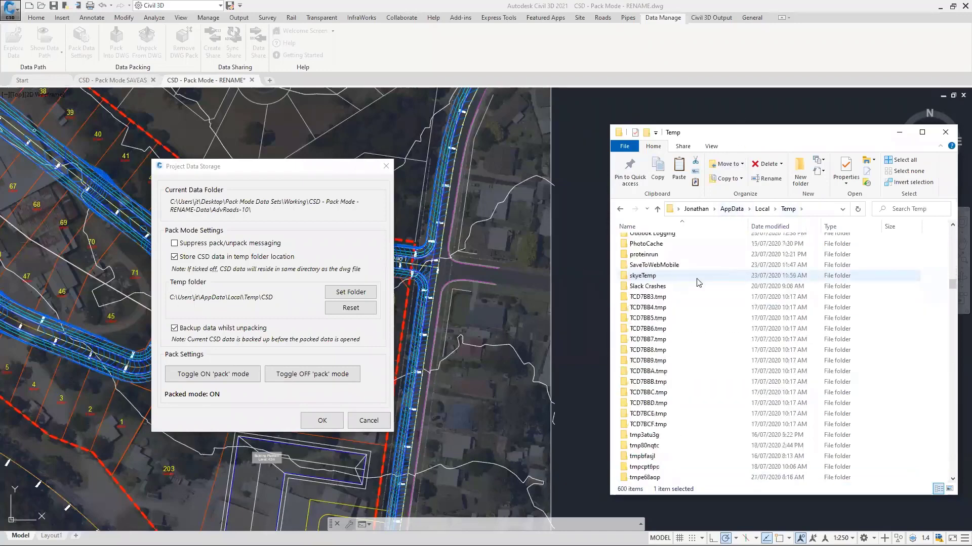
scroll(699, 282, "up", 15)
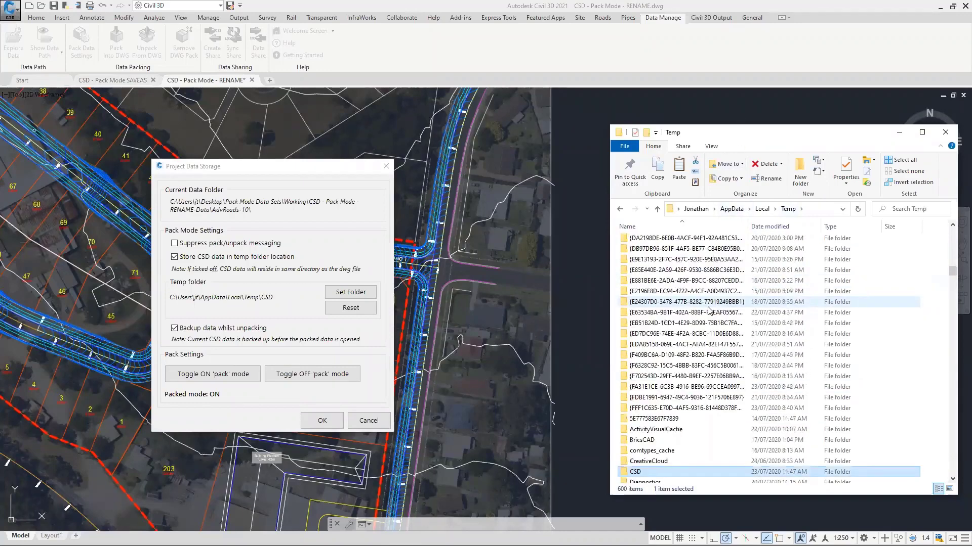
scroll(709, 310, "down", 3)
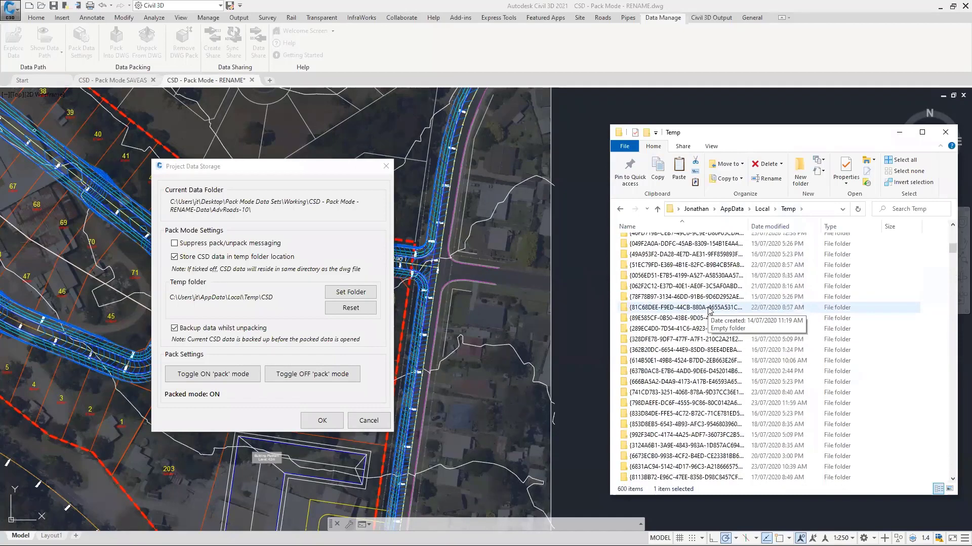
scroll(718, 324, "down", 10)
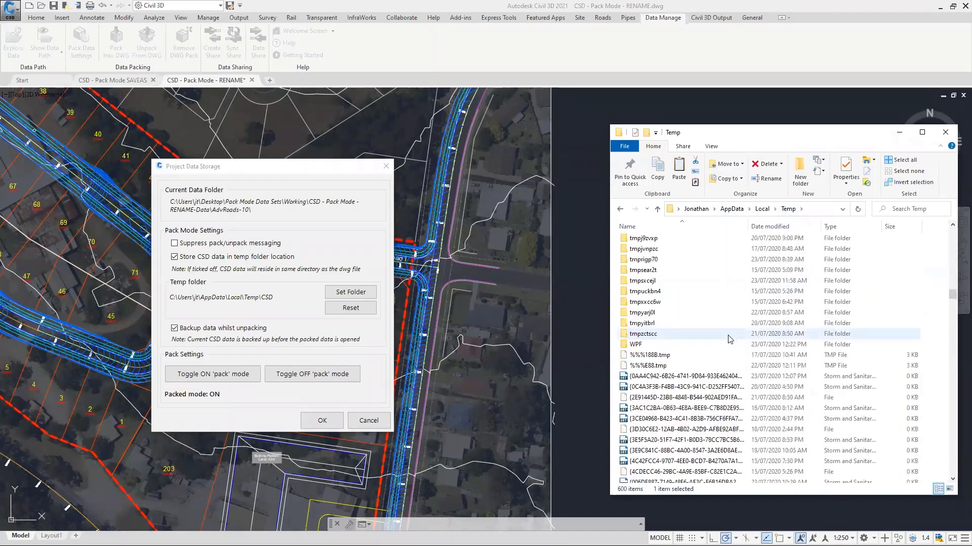
scroll(729, 338, "up", 10)
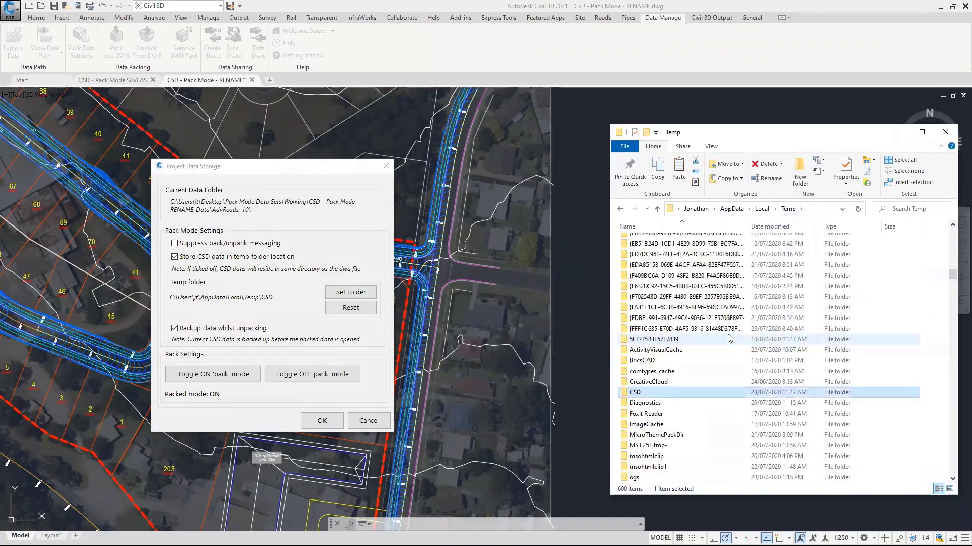
double_click(650, 394)
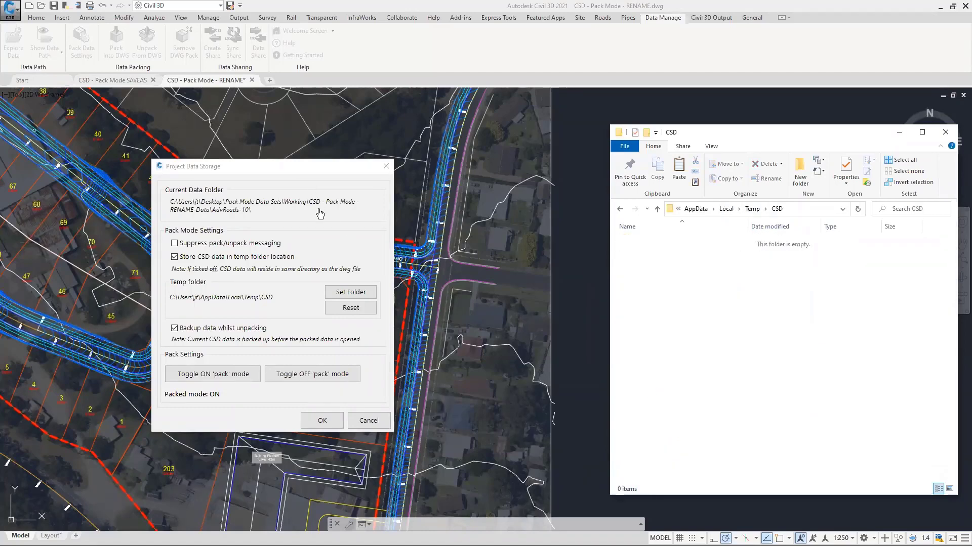
left_click(292, 174)
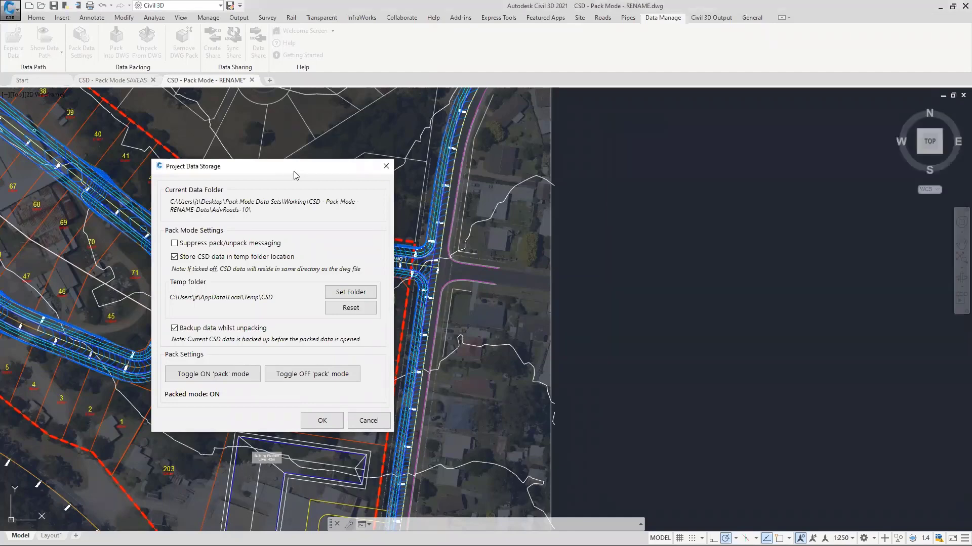
Step: Reset the temp folder path and turn off storing CSD data in the temp folder location
left_click_drag(296, 175, 481, 165)
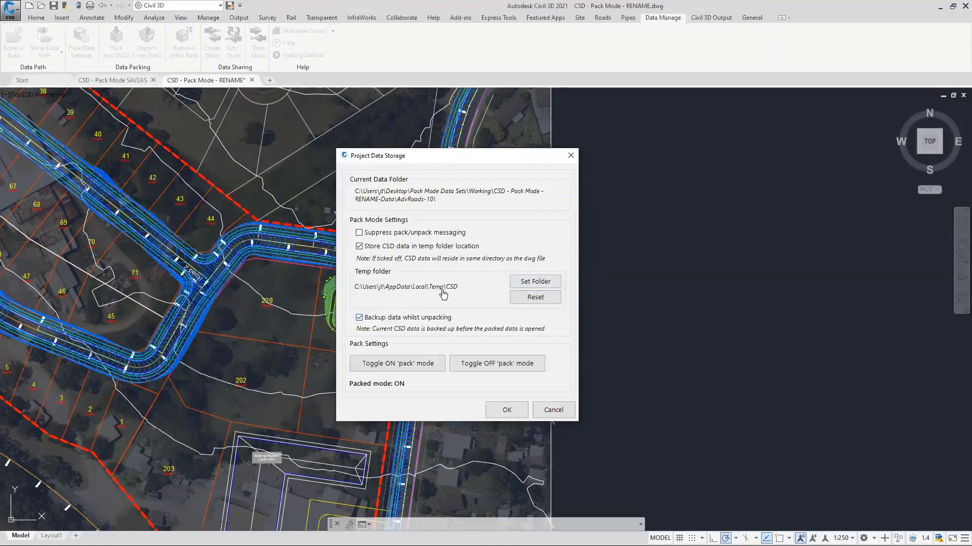
left_click(531, 299)
left_click(359, 247)
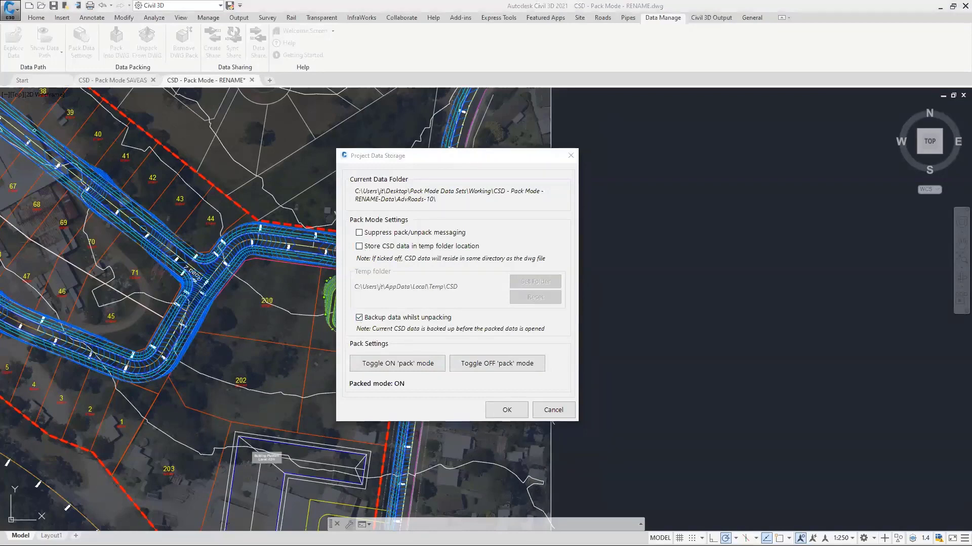
Step: Switch to the Working folder in File Explorer and examine CSD - Pack Mode_CSDDataBackup.zip alongside CSD - Pack Mode.dwg
key("alt+Tab")
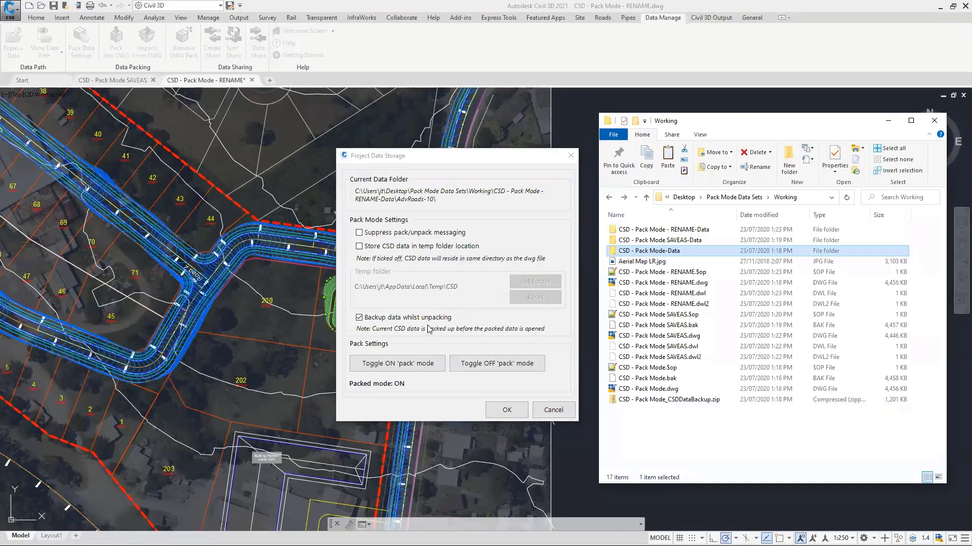
left_click(682, 400)
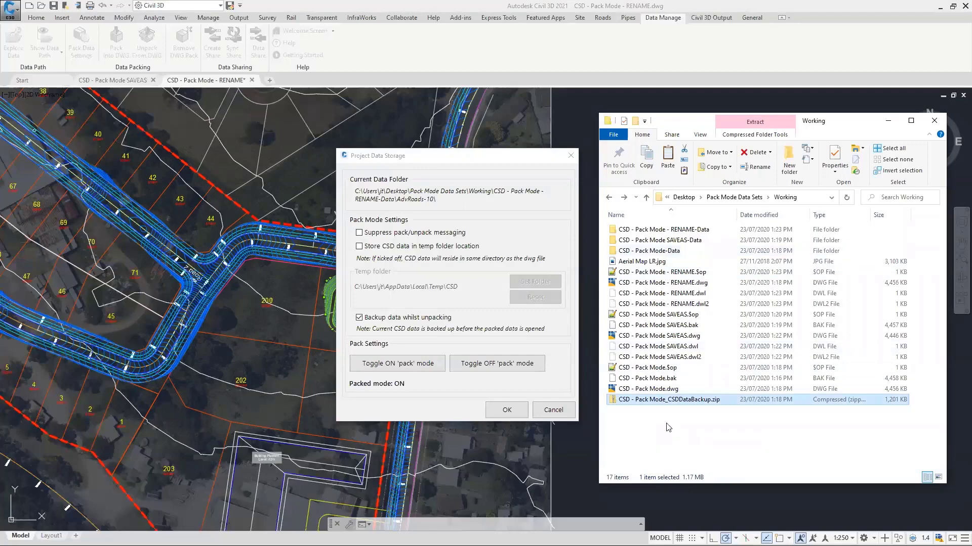
left_click(657, 390)
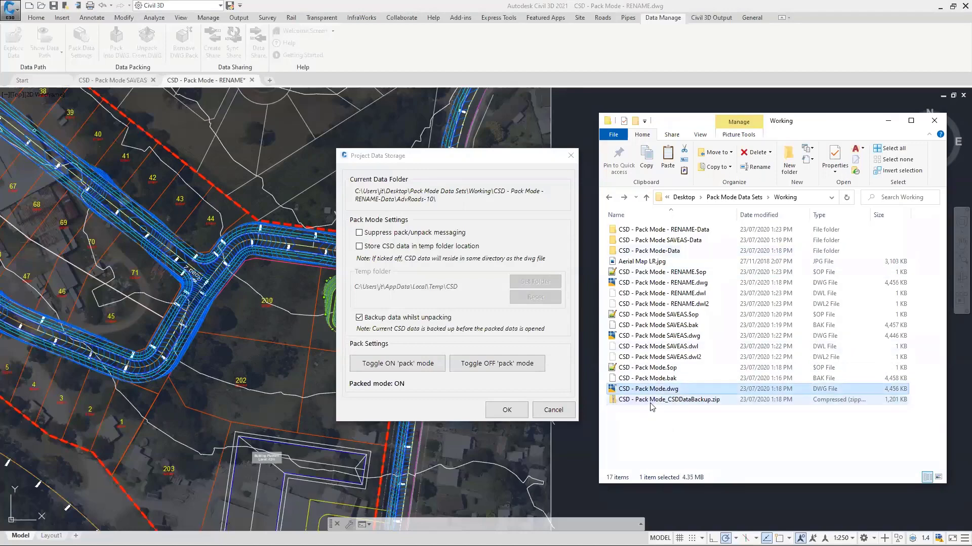
mouse_move(665, 254)
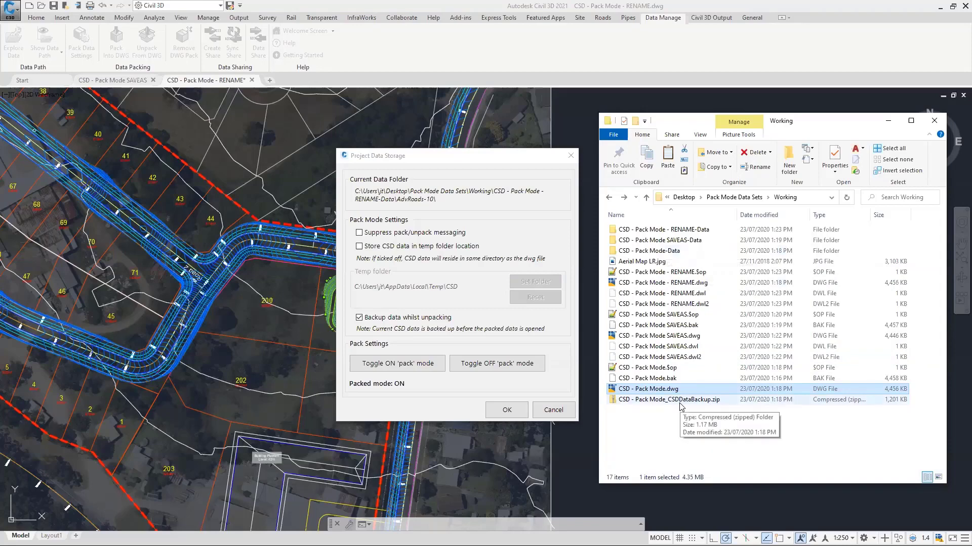
Step: Compare the CSD - Pack Mode-Data folder with the CSD - Pack Mode_CSDDataBackup.zip archive in the Working folder
key("Up")
key("Up")
key("Up")
key("Up")
key("Up")
key("Up")
key("Up")
key("Up")
key("Up")
key("Up")
key("Up")
key("Up")
key("Up")
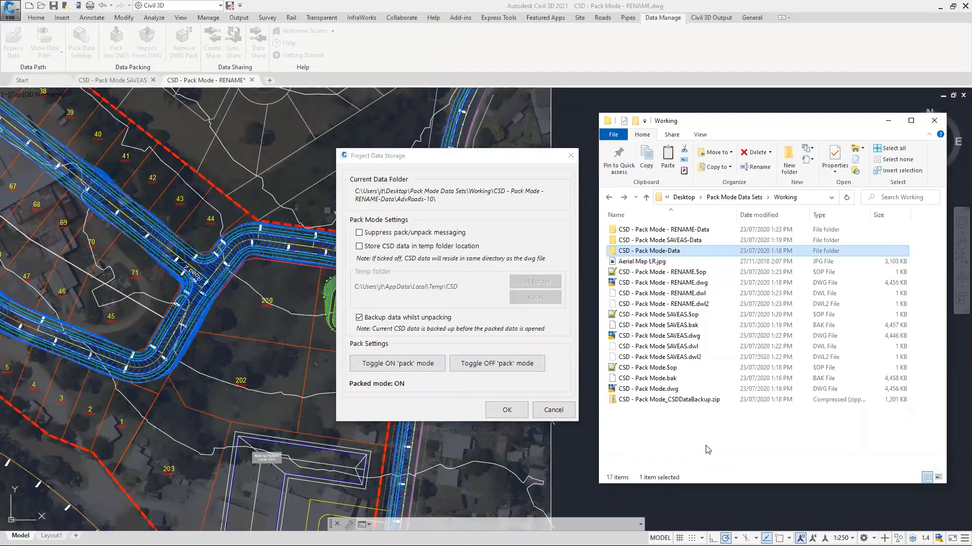
left_click(708, 400)
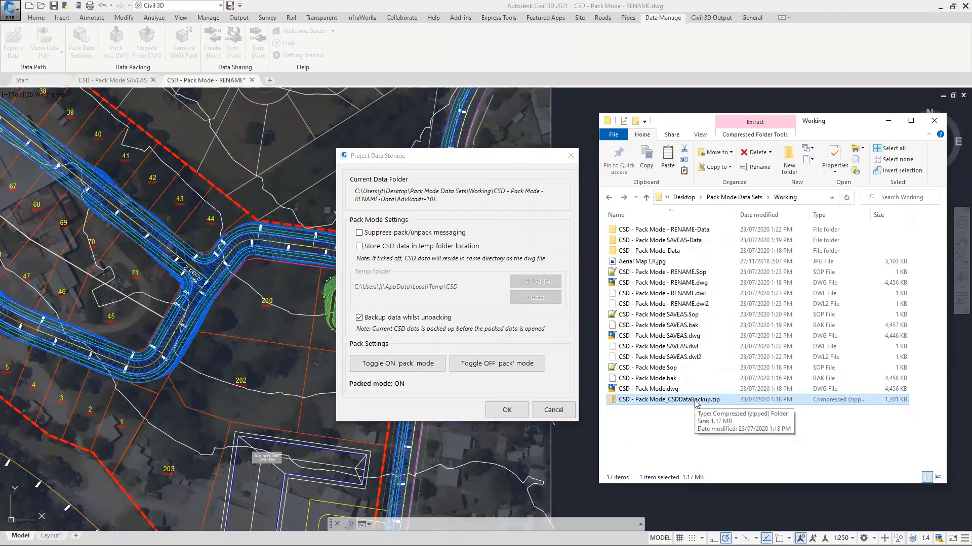
left_click(684, 421)
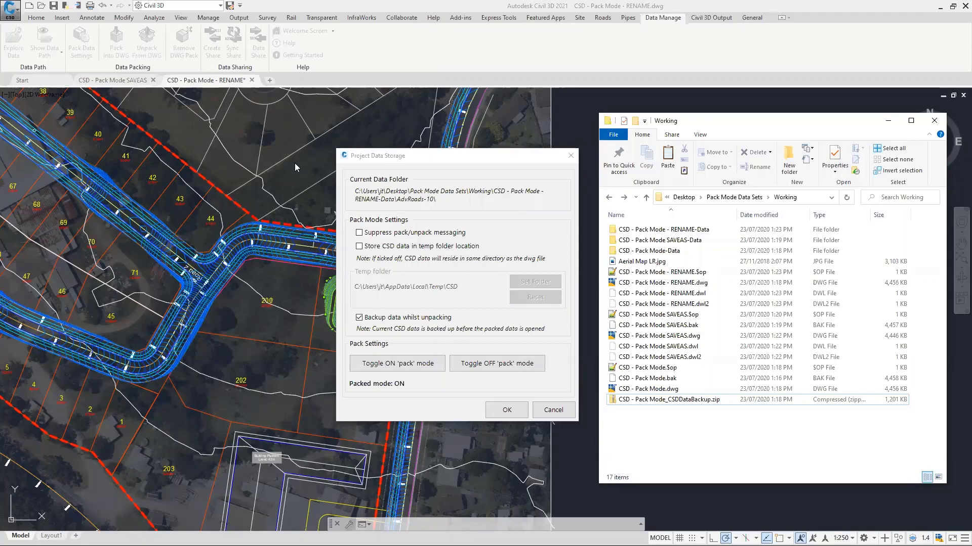
Step: Apply the project data storage settings, acknowledge the storage change and close the dialog
left_click(500, 411)
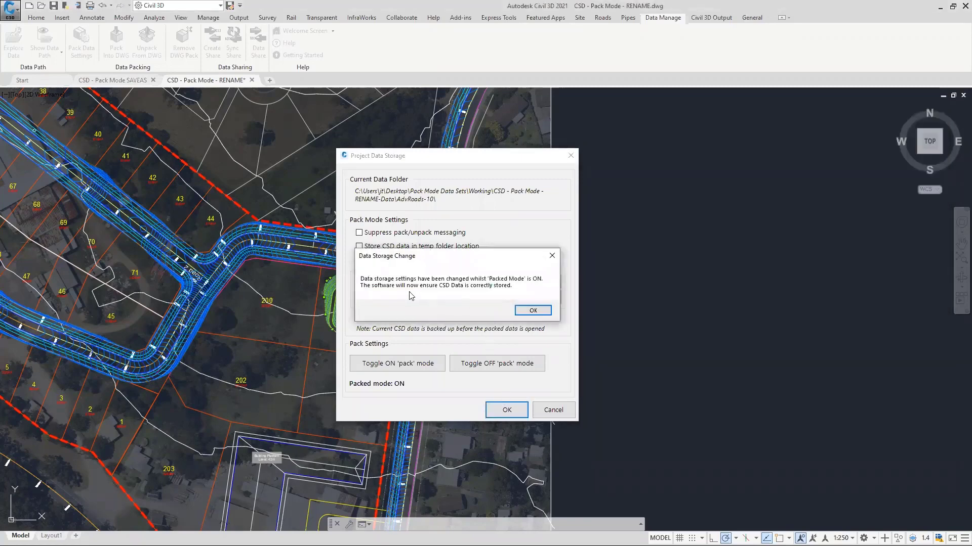
left_click(526, 310)
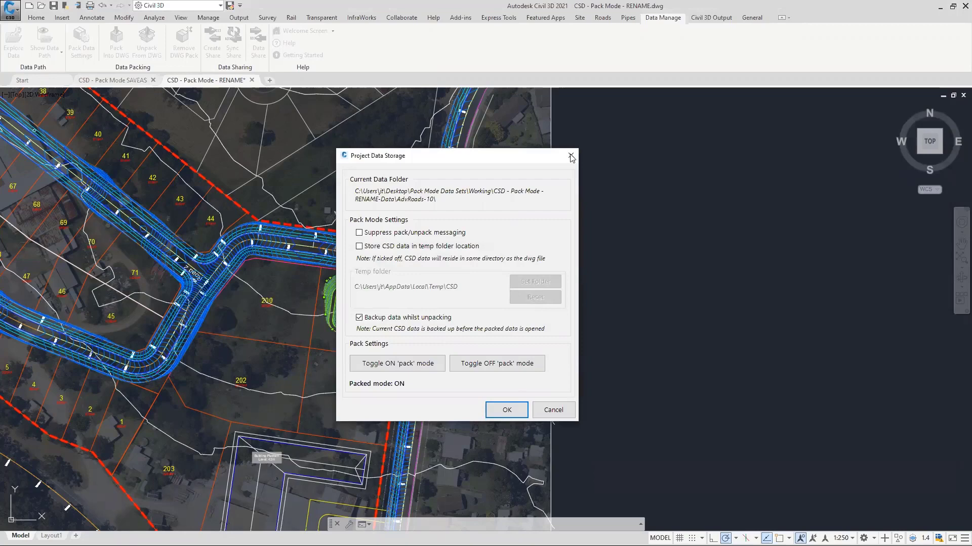
key("Return")
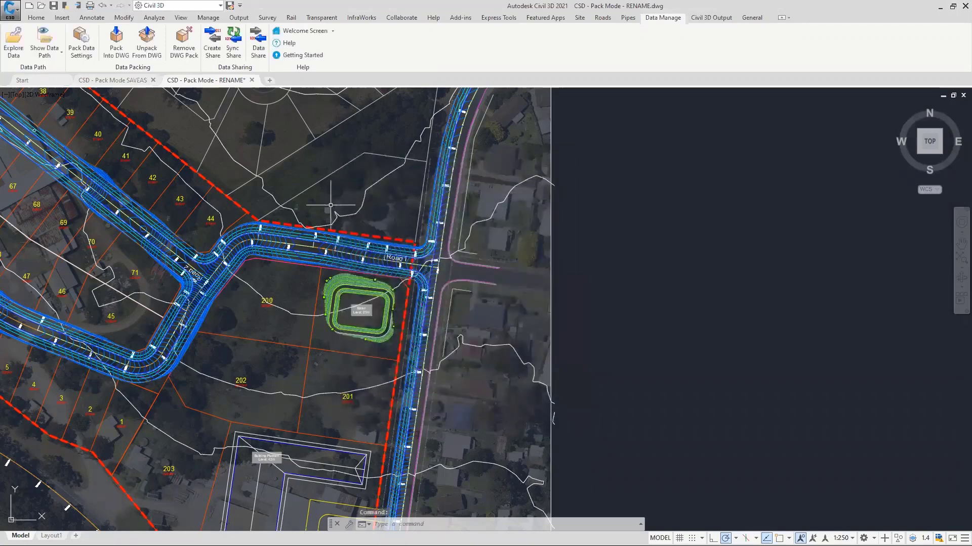
Step: Open the Vertical Grading Editor for the Road 1 alignment
scroll(278, 189, "down", 2)
middle_click_drag(279, 188, 532, 350)
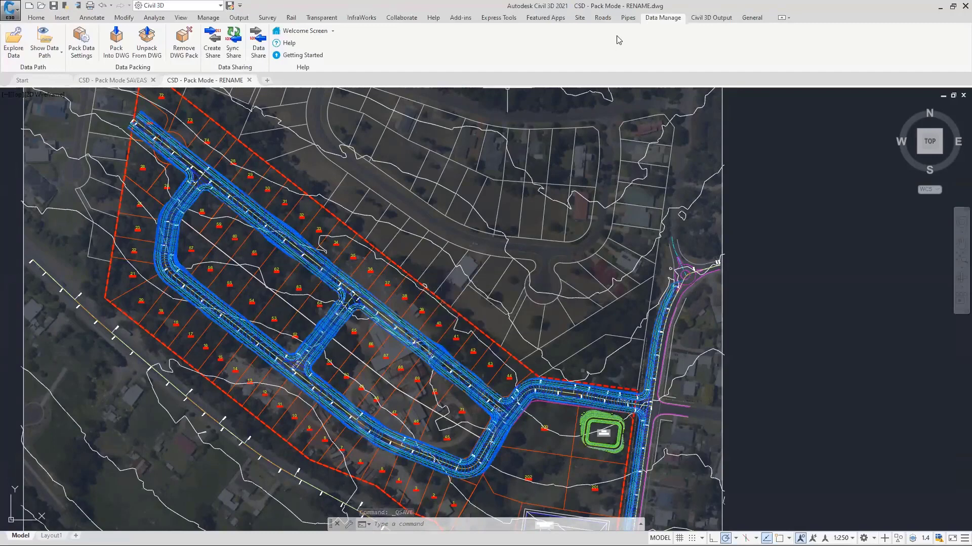
left_click(603, 17)
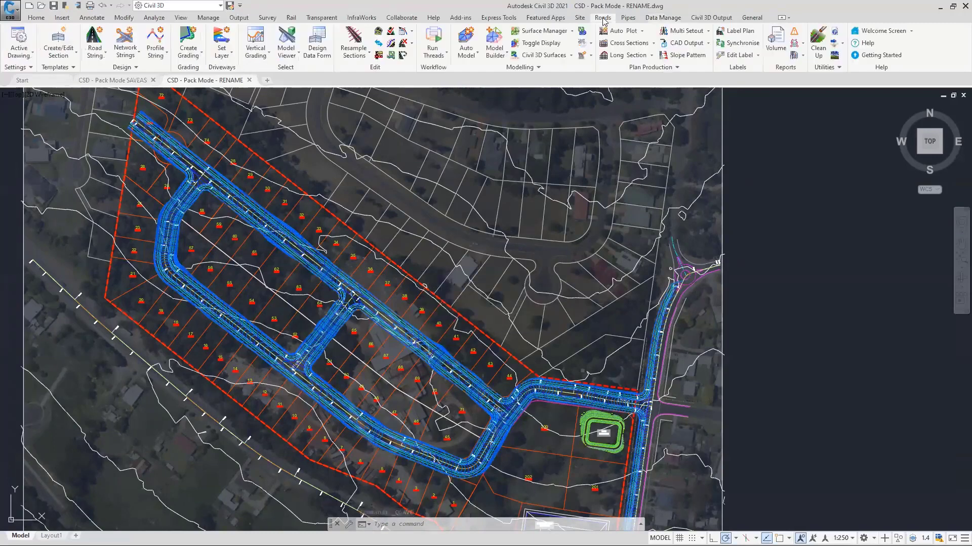
left_click(257, 40)
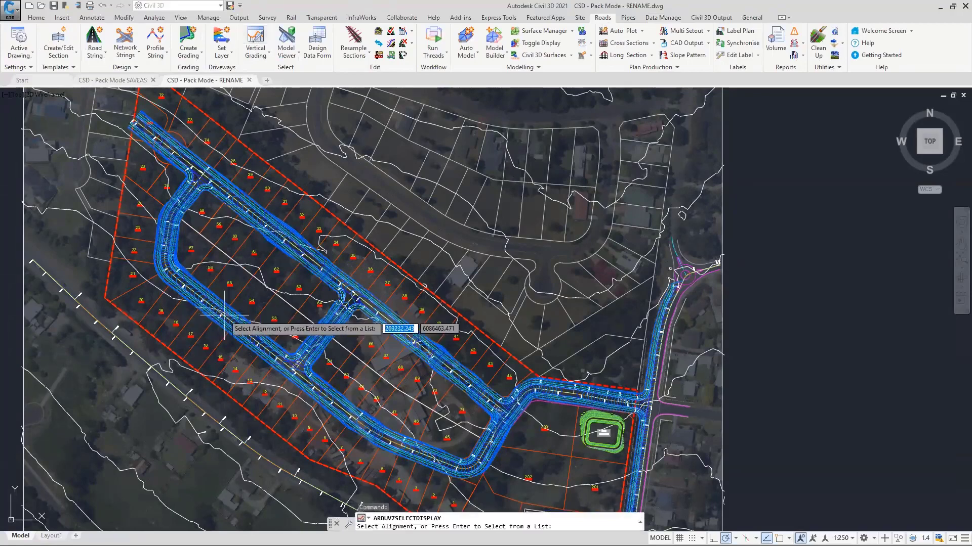
left_click(211, 309)
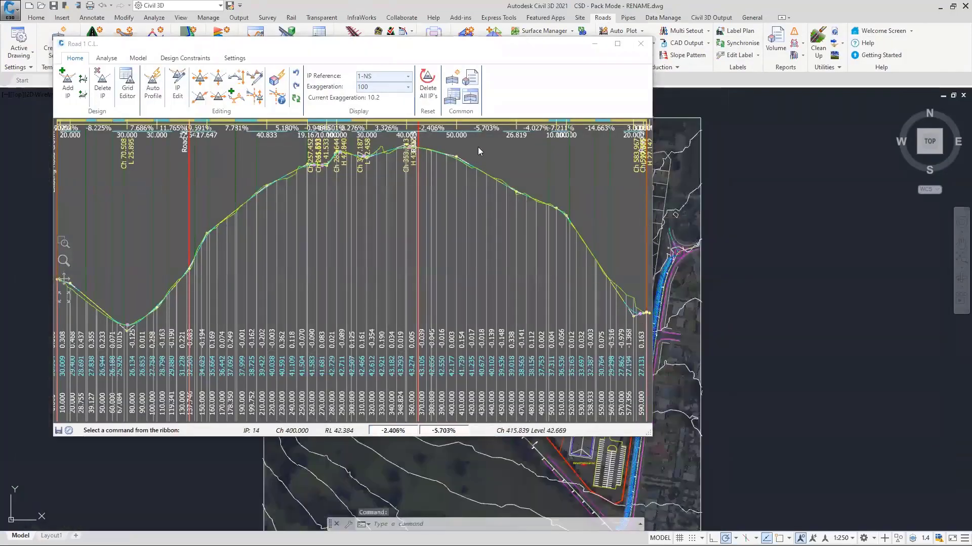
Step: Move the vertical IP at chainage 460 on Road 1 down to about RL 33.85
left_click(217, 80)
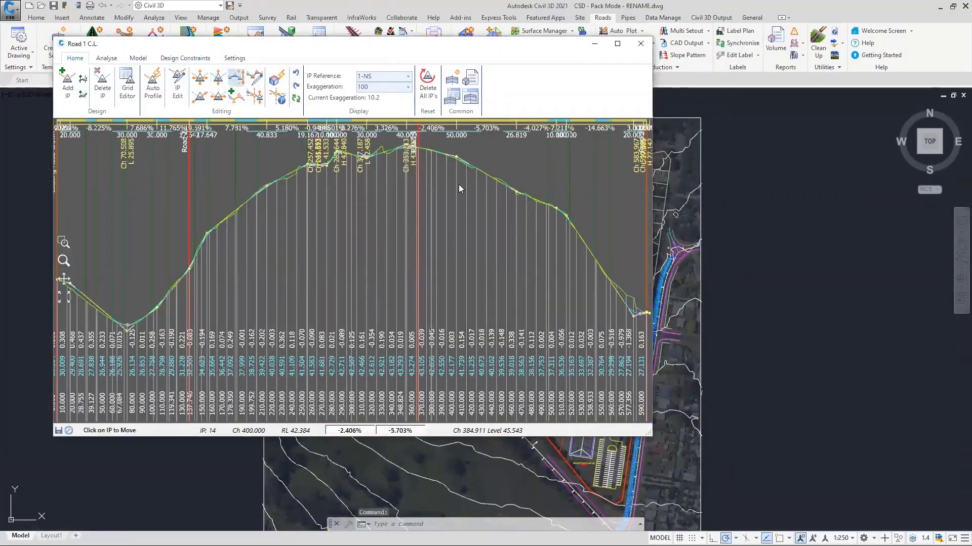
left_click(512, 196)
left_click(502, 244)
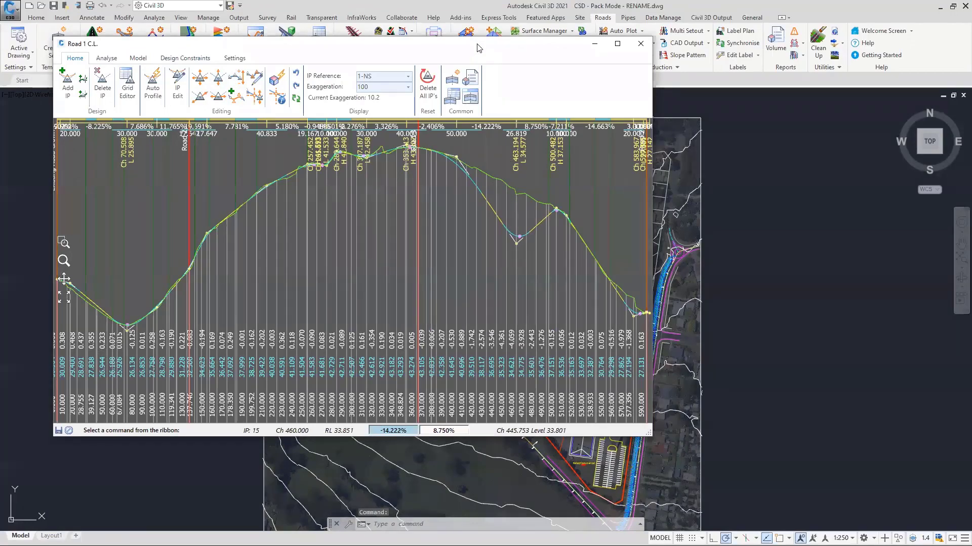
Step: Inspect the road model in plan beside the Road 1 profile and close the Vertical Grading Editor
left_click_drag(477, 48, 821, 86)
scroll(207, 254, "up", 5)
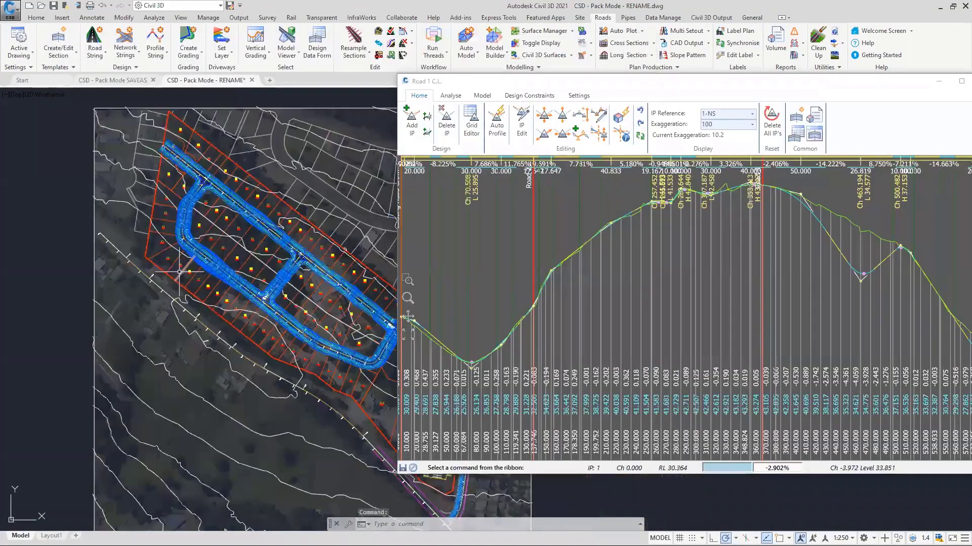
scroll(295, 278, "up", 2)
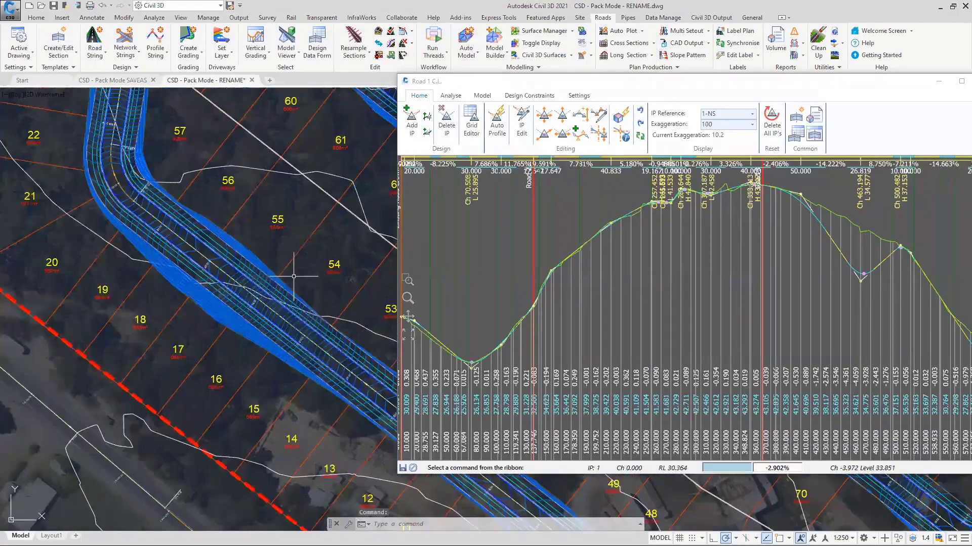
double_click(406, 84)
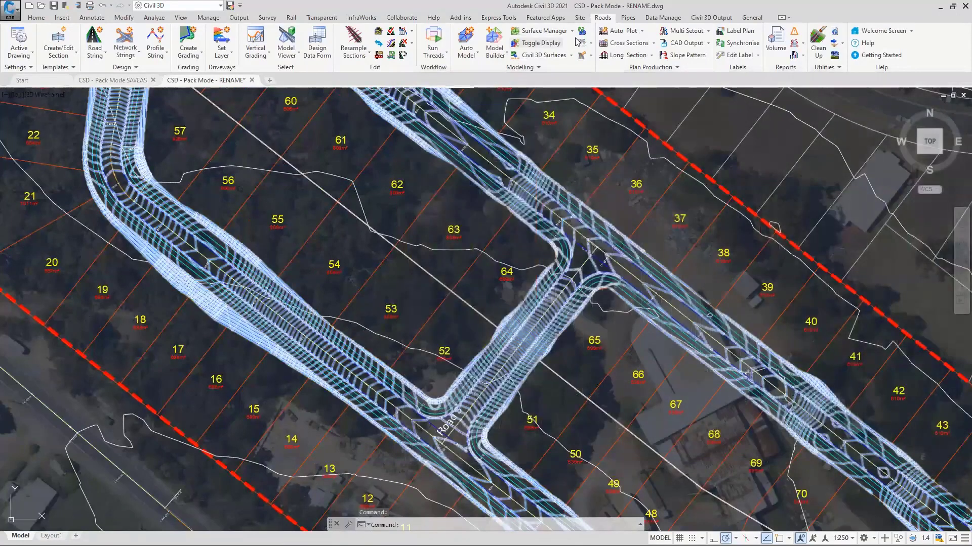
Step: Unpack the CSD data stored in the DWG, accept overwriting the current data folder and check the restored road model
left_click(662, 18)
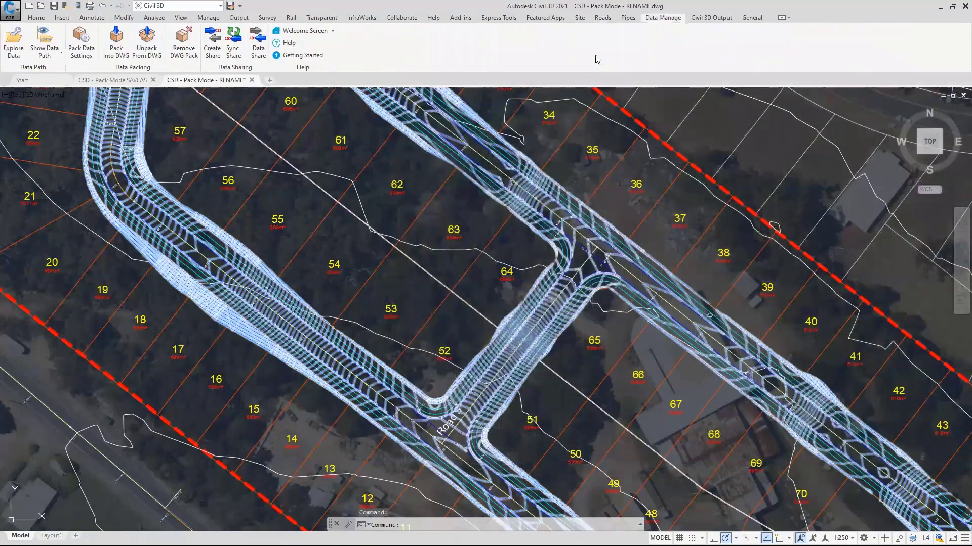
left_click(144, 45)
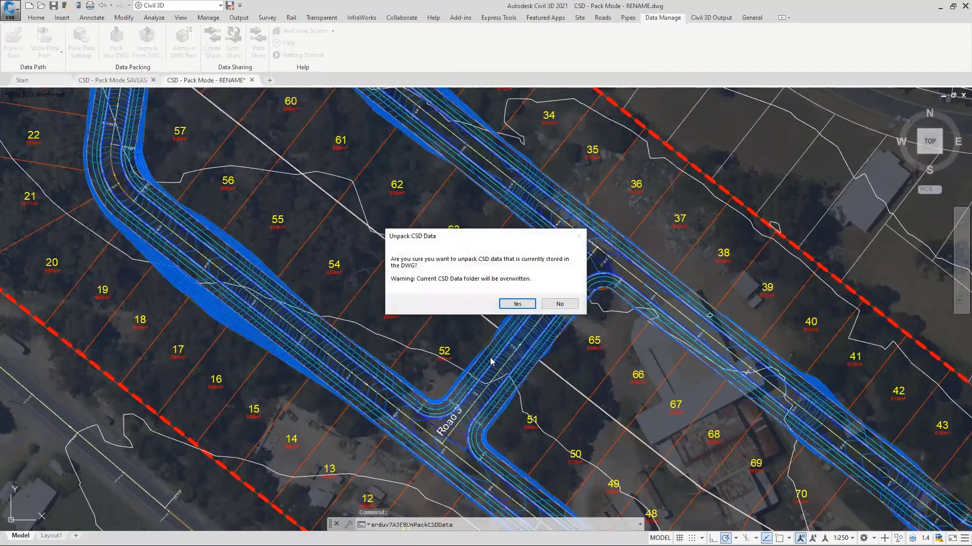
left_click(516, 303)
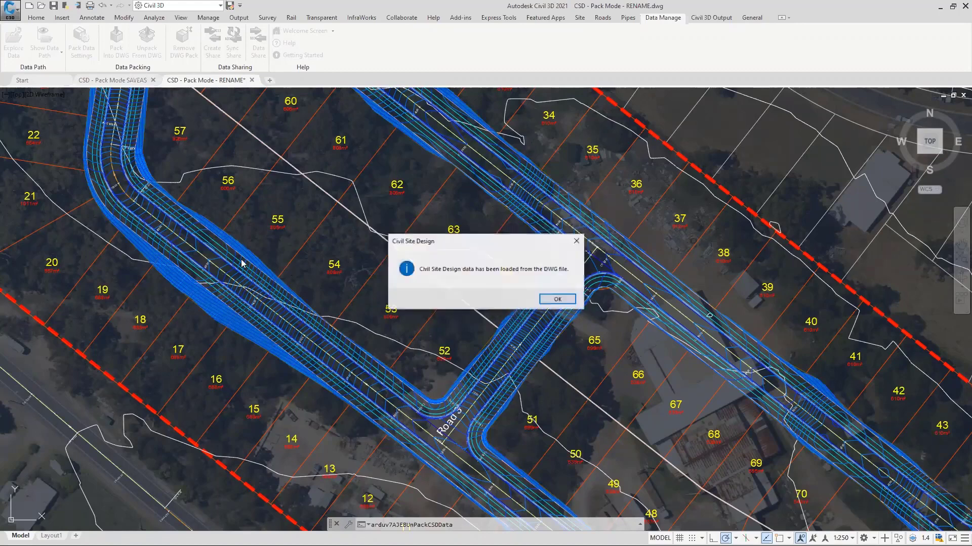
left_click(558, 303)
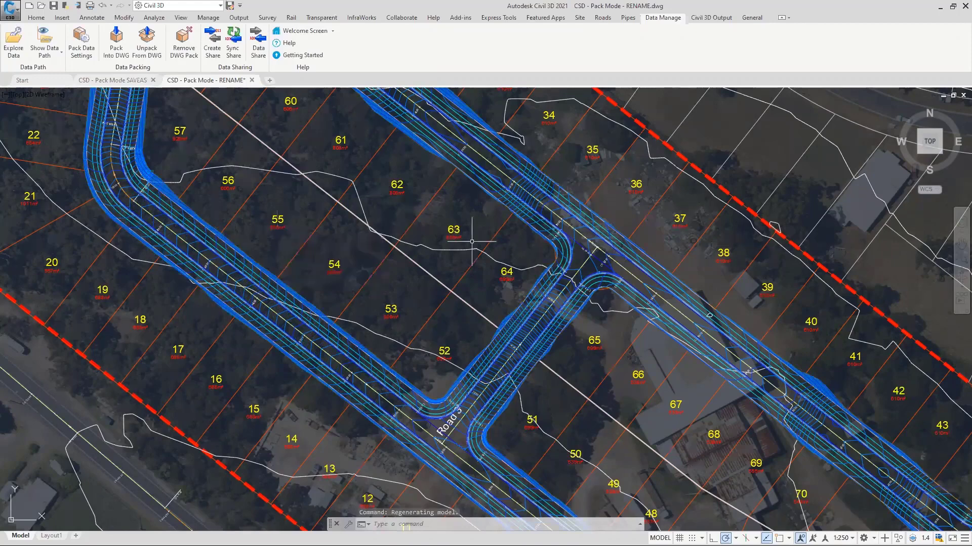
scroll(302, 184, "down", 2)
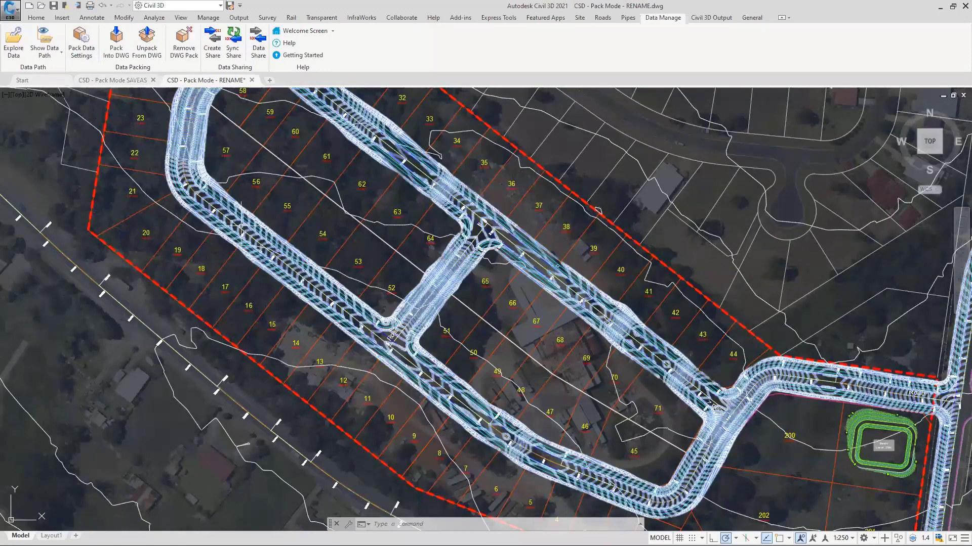
scroll(271, 234, "up", 2)
scroll(270, 234, "down", 2)
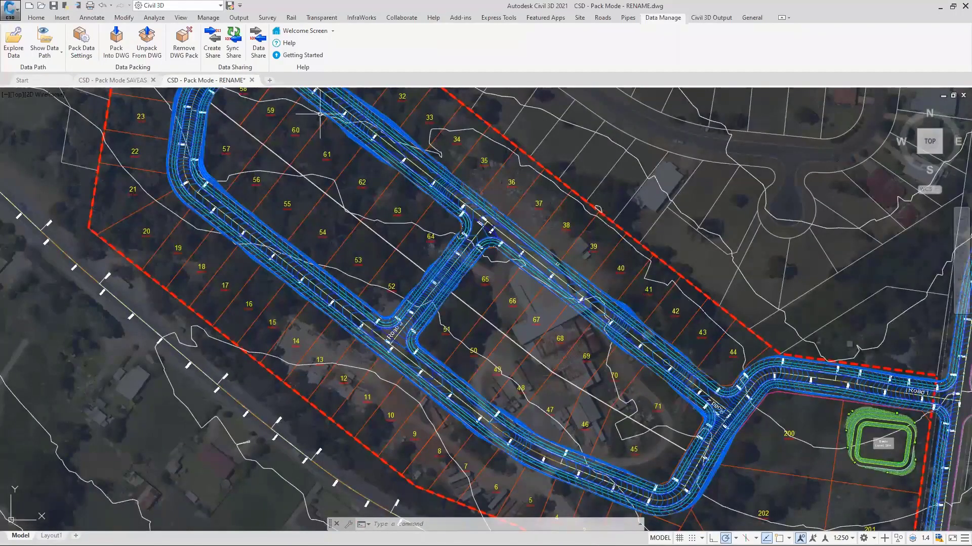
mouse_move(692, 249)
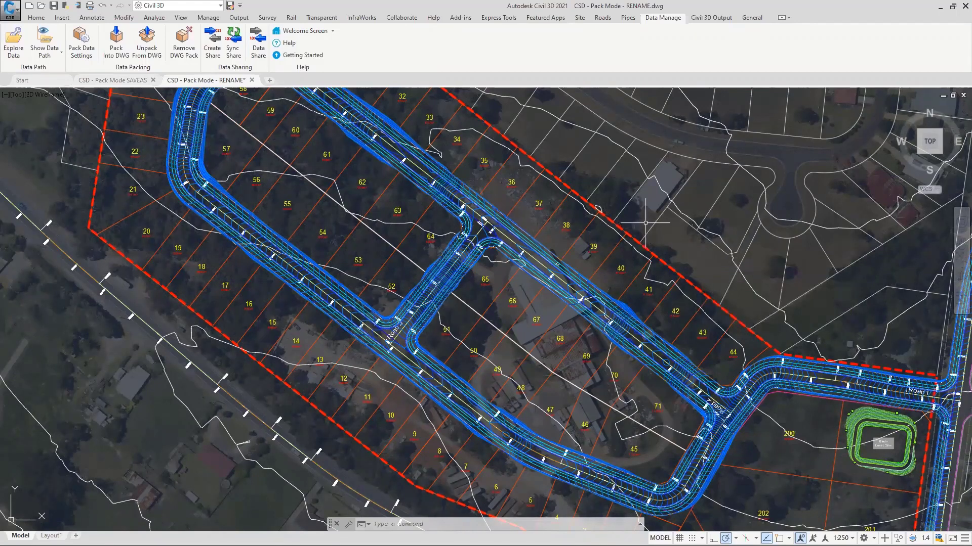
left_click(178, 44)
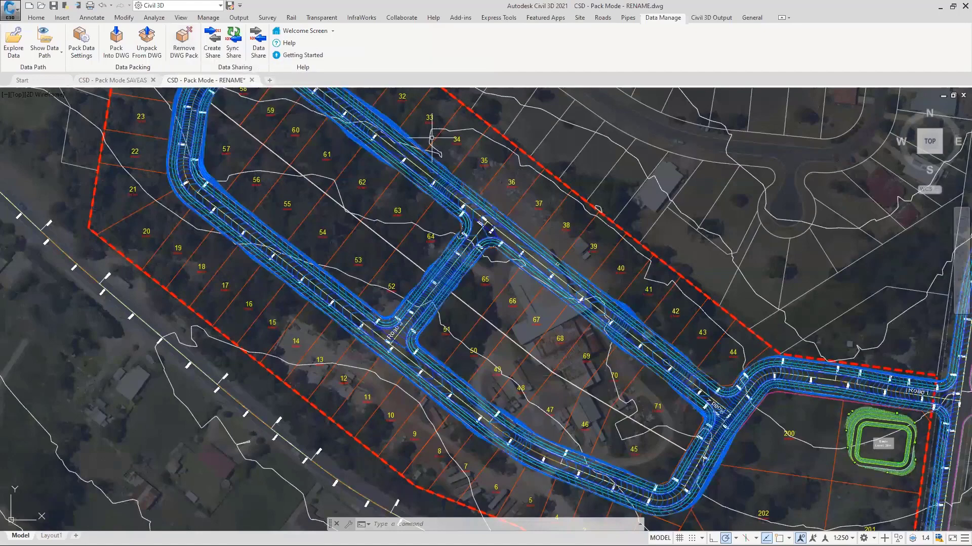
Step: Open the drawing BIM360 - Pack Mode.dwg from the BIM 360 Example folder in Pack Mode Data Sets
mouse_move(432, 137)
mouse_move(644, 303)
mouse_move(836, 316)
left_click(41, 5)
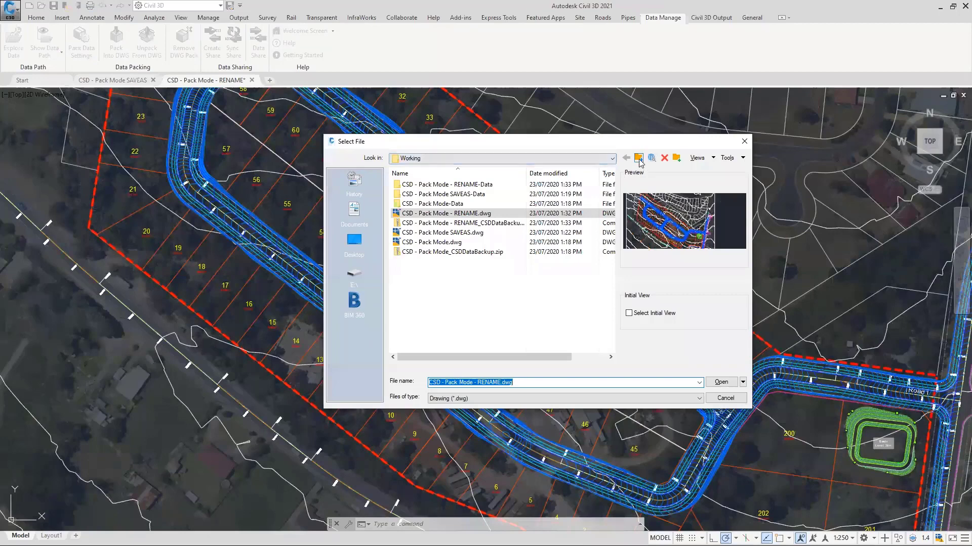
left_click(638, 158)
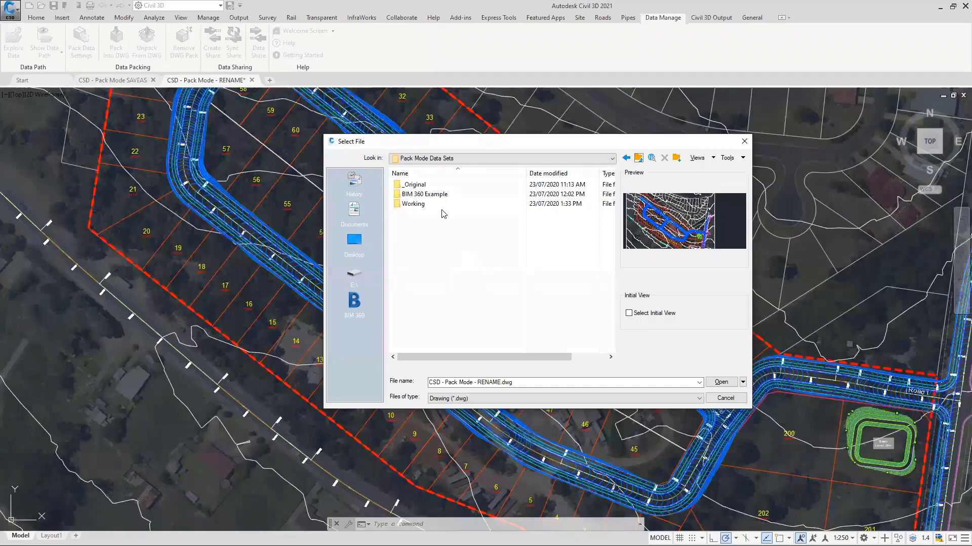
mouse_move(432, 202)
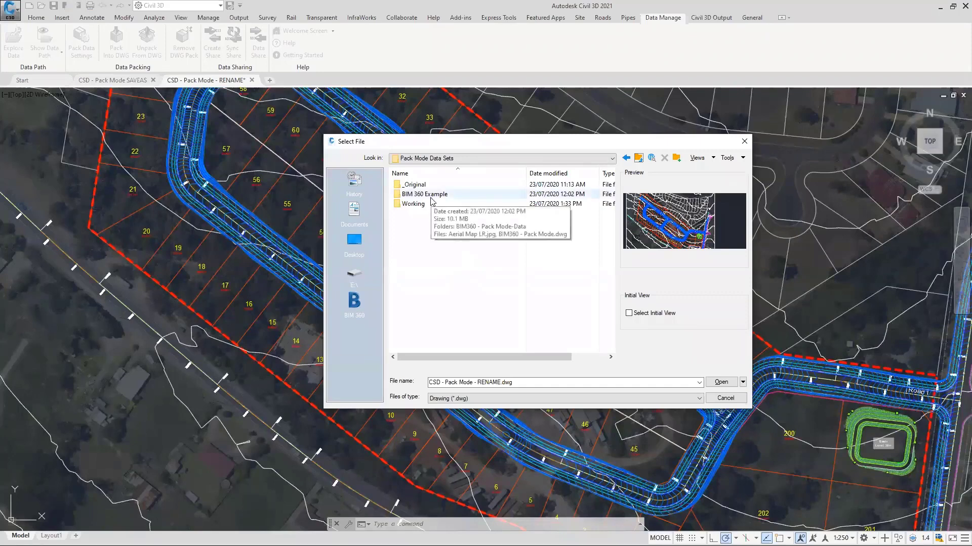
double_click(431, 198)
left_click(430, 195)
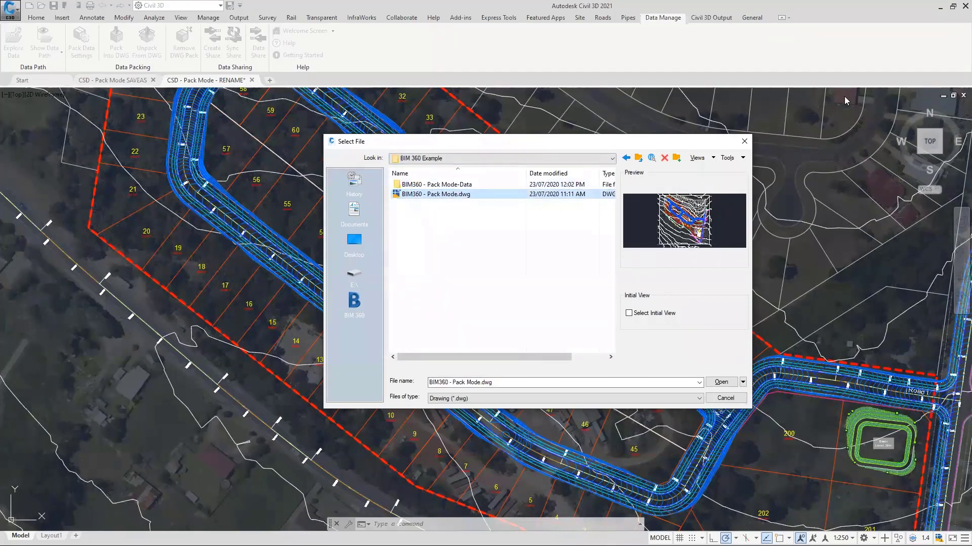
left_click(719, 382)
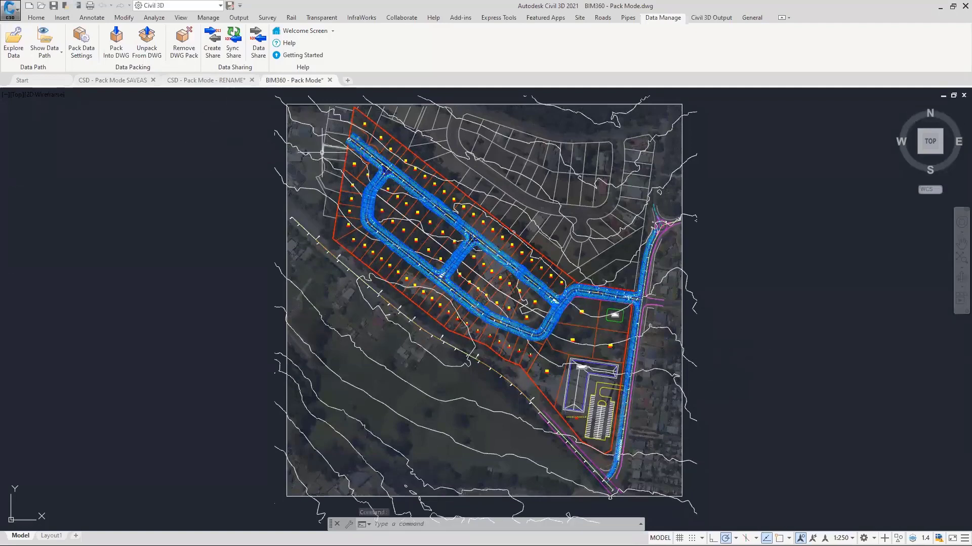
Step: Store the CSD data in the temp folder location, turn pack mode on and pack the data into the current drawing
left_click(368, 139)
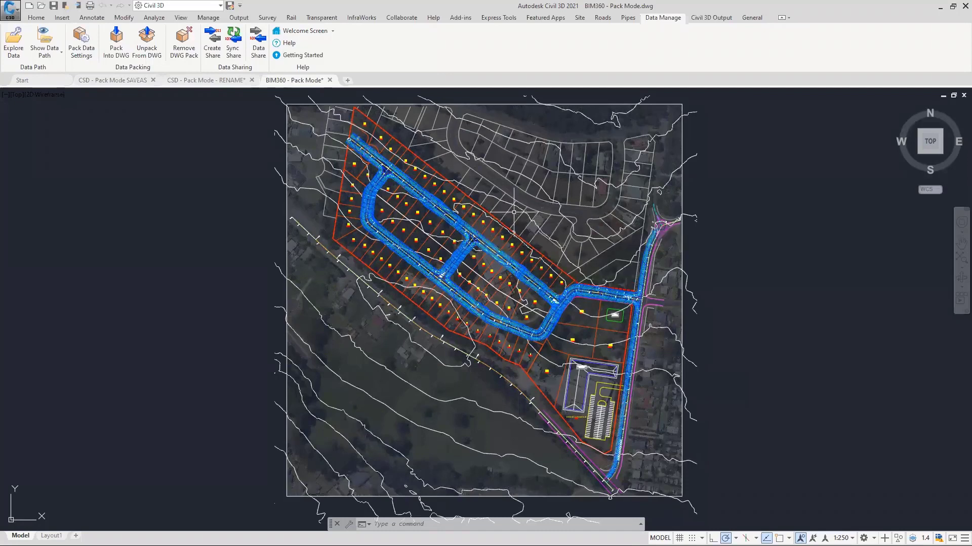
mouse_move(515, 212)
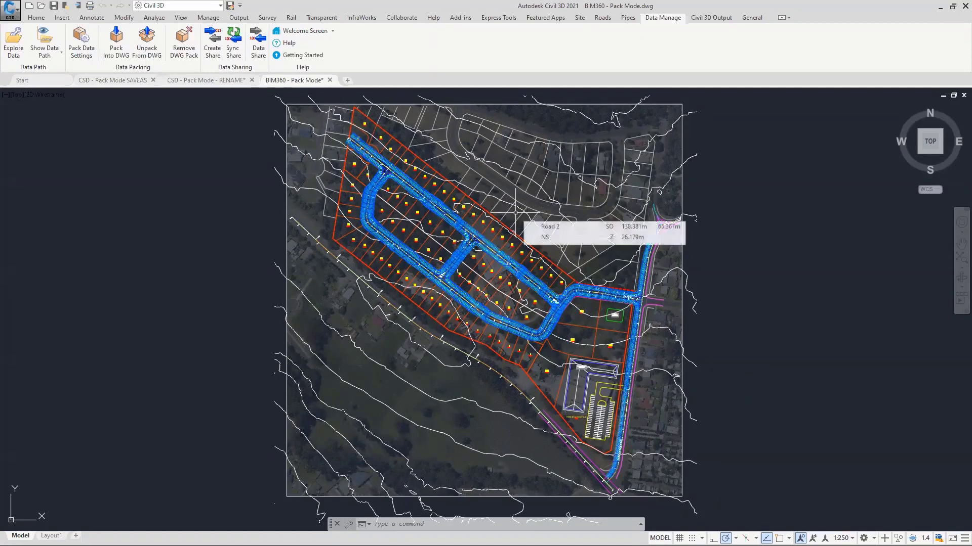
left_click(81, 49)
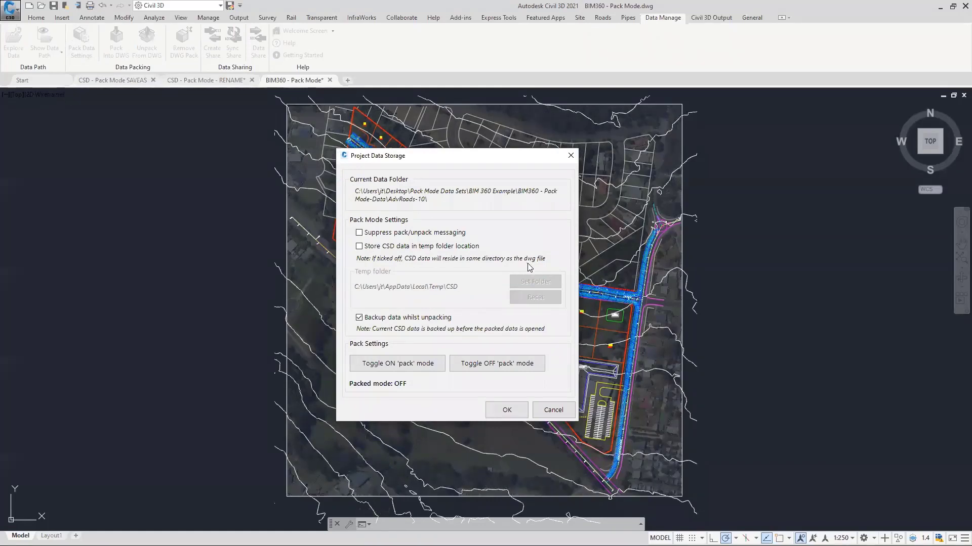
left_click(388, 248)
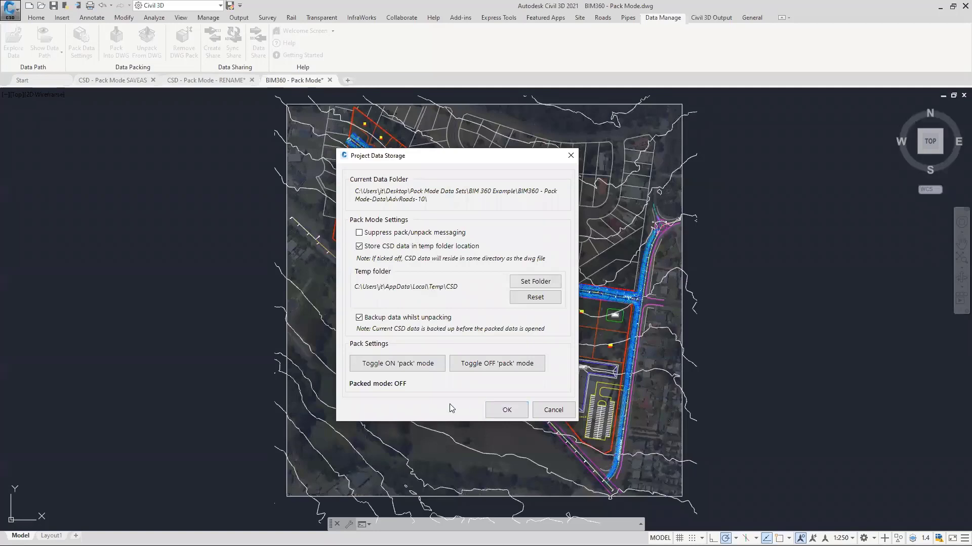
left_click(410, 368)
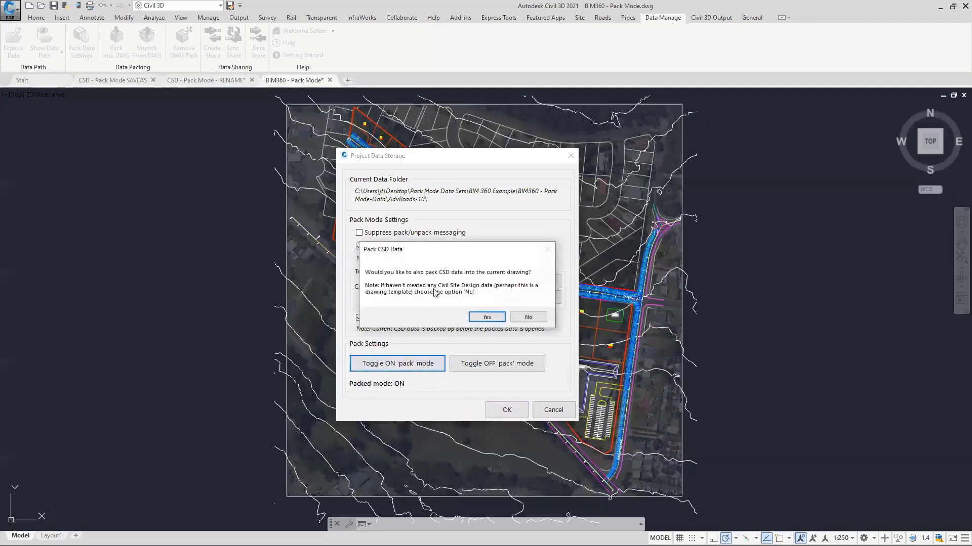
left_click(478, 319)
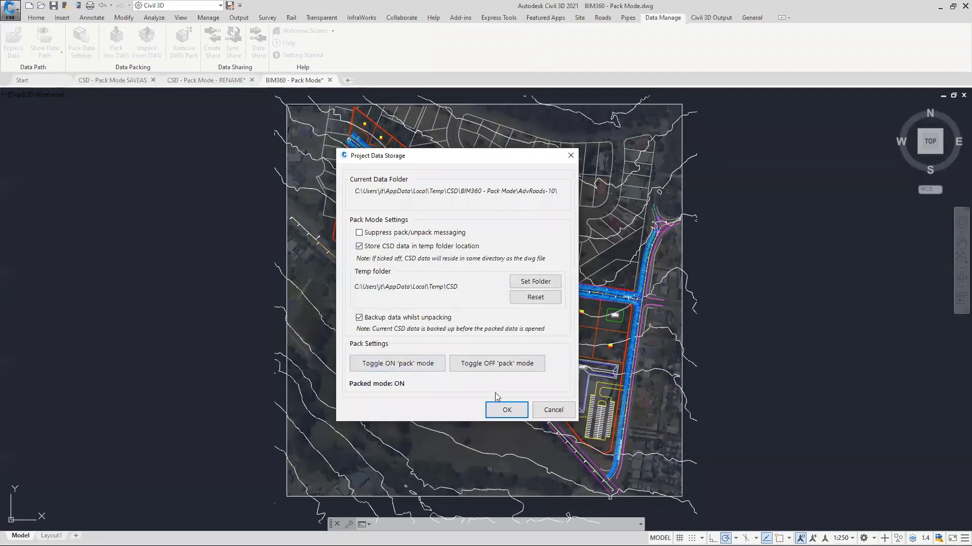
left_click(514, 414)
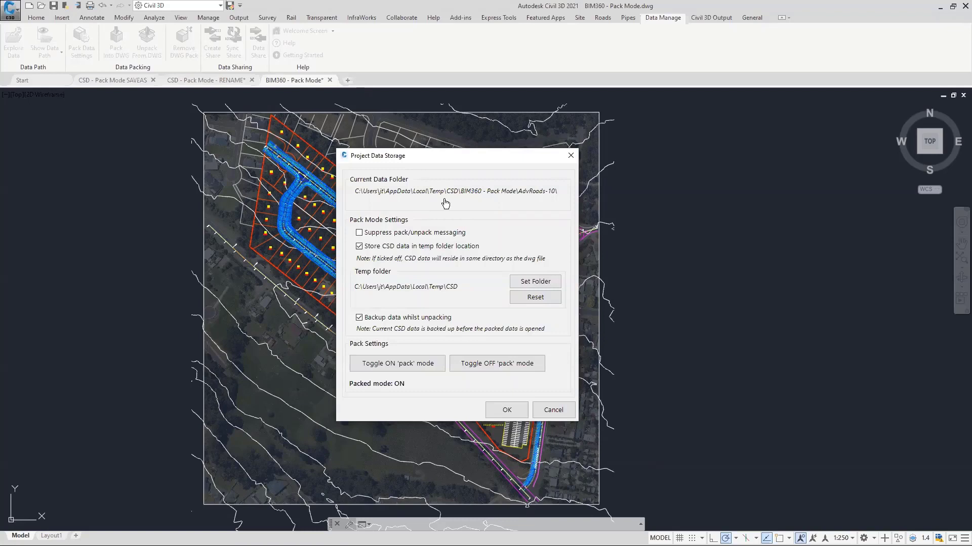
left_click(505, 412)
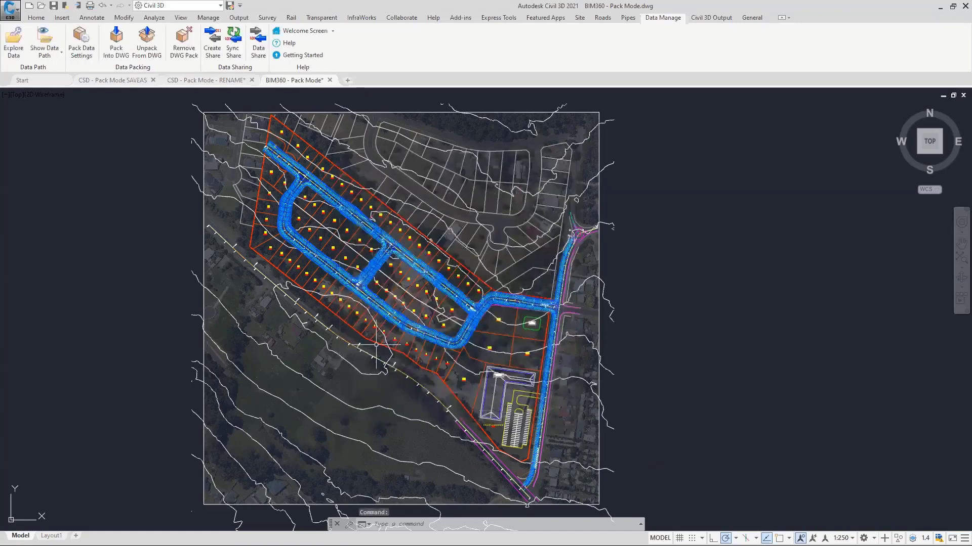
Step: Save the drawing as BIM360 - Pack Mode.dwg in the BIM 360 Models folder under Webcast - Pack Mode, Project Files, and acknowledge the data loading
left_click(231, 6)
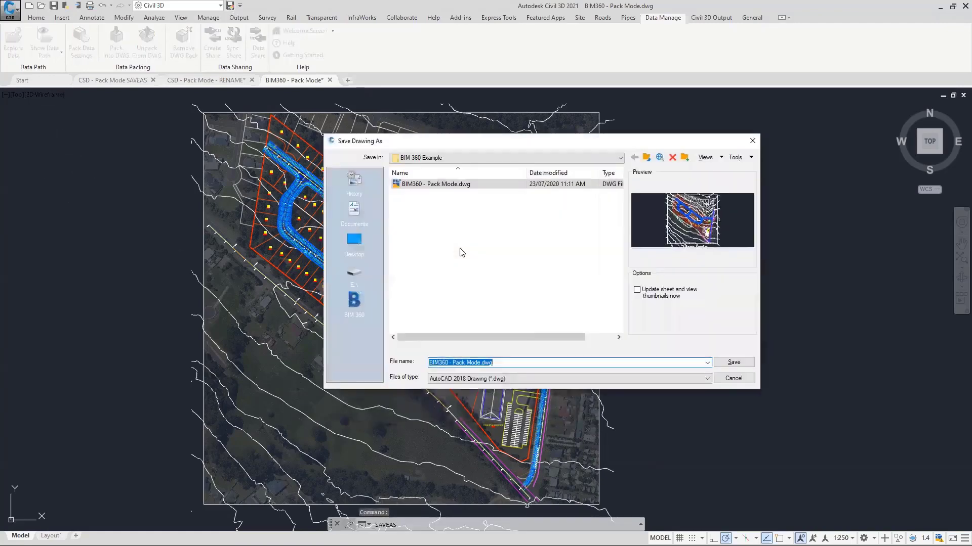
left_click(349, 305)
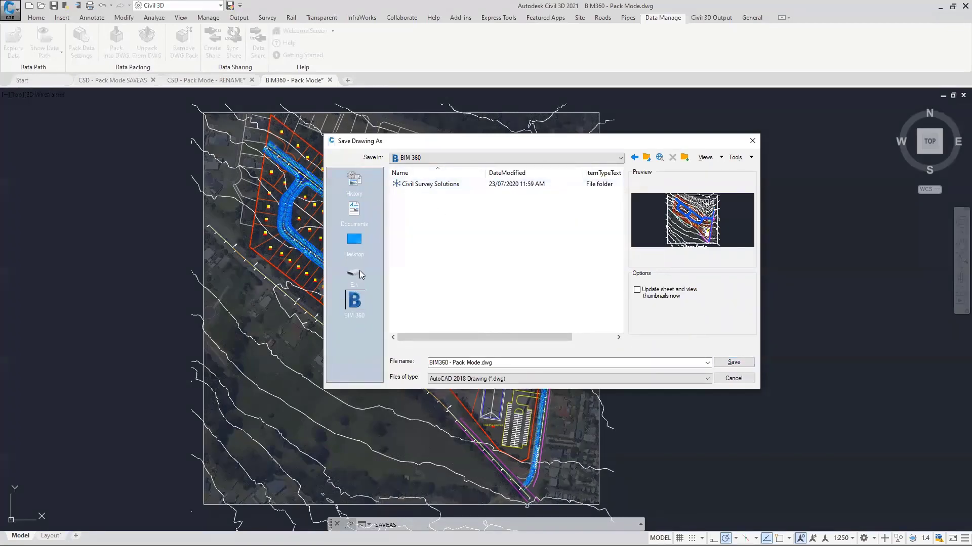
double_click(430, 185)
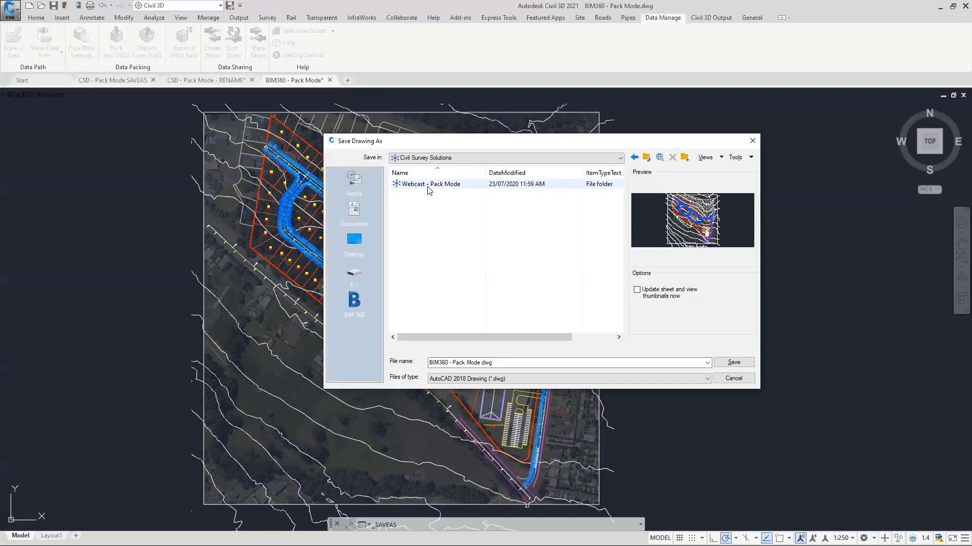
left_click(432, 186)
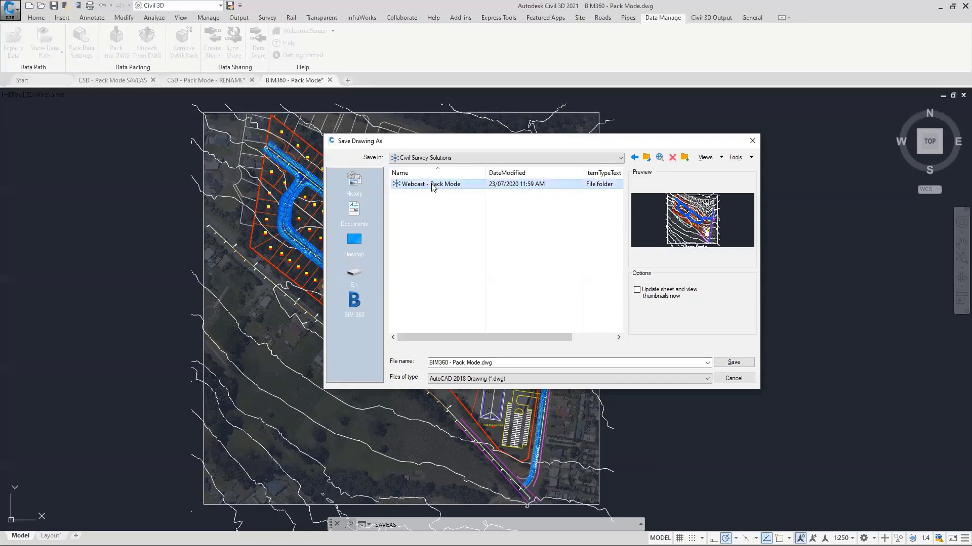
double_click(433, 185)
double_click(417, 185)
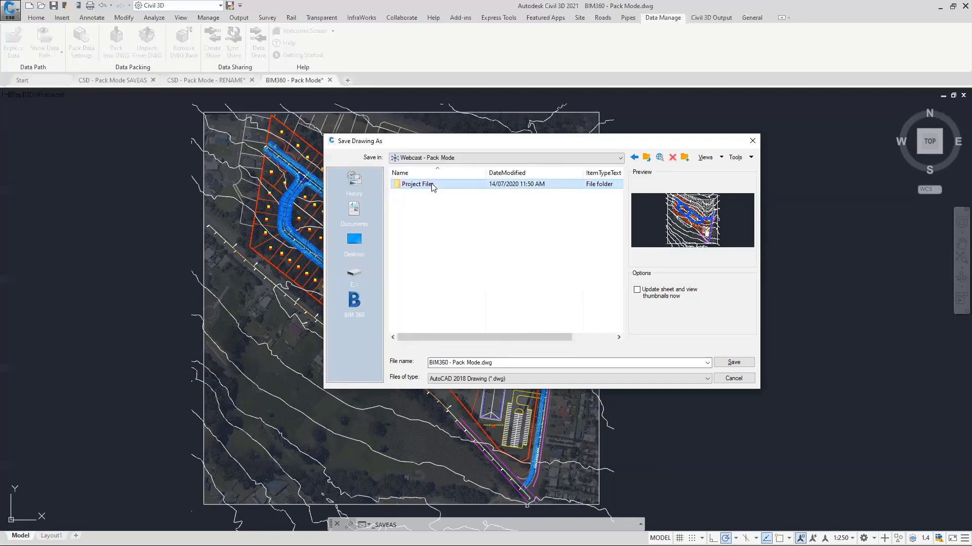
double_click(417, 184)
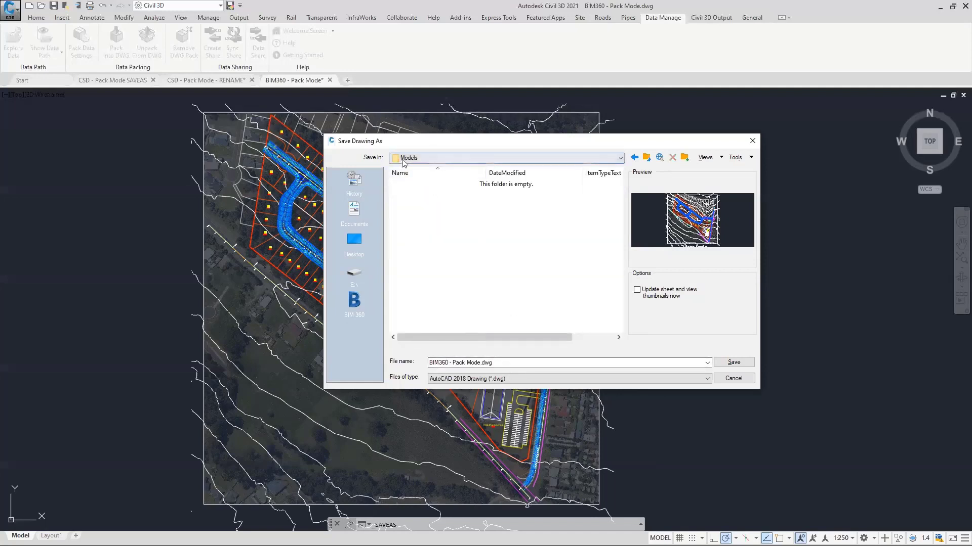
left_click(734, 363)
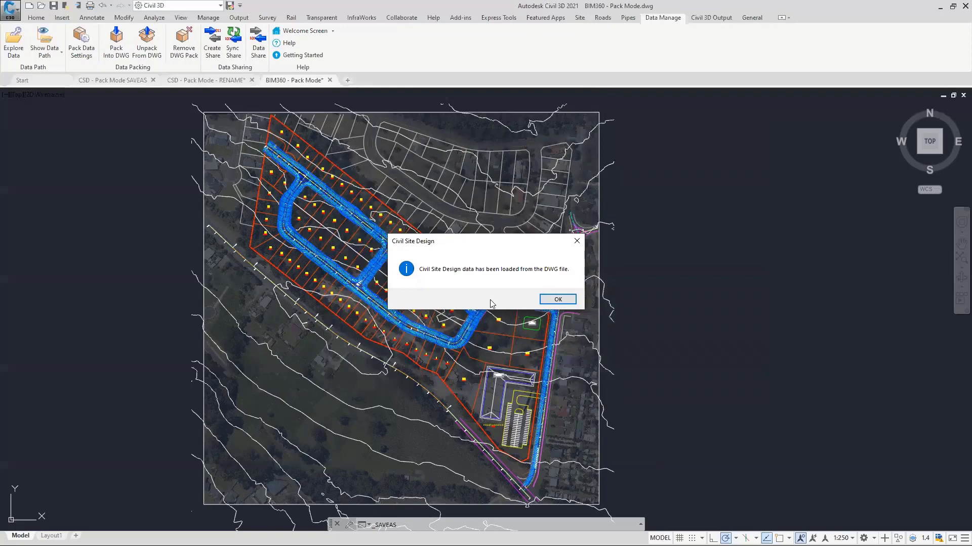
left_click(557, 300)
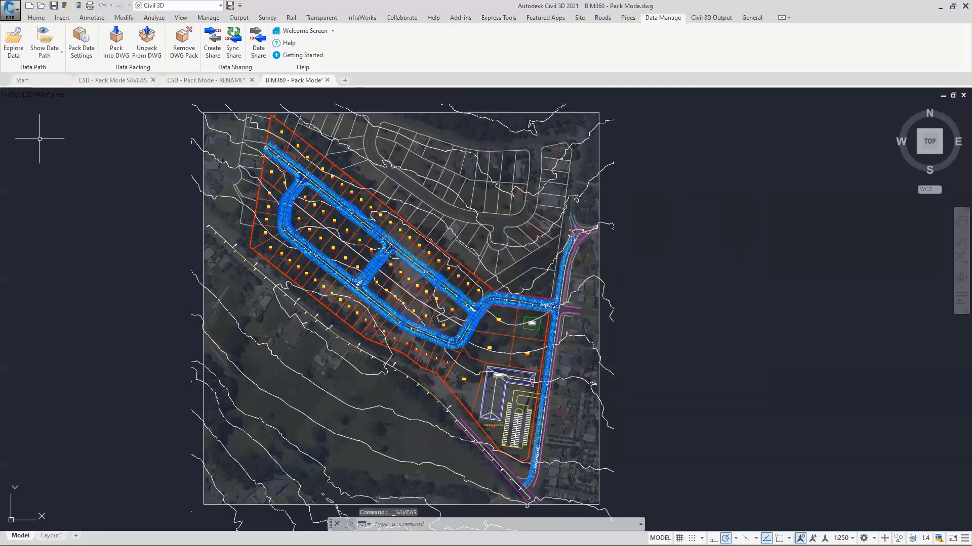
Step: Check the current data folder in the pack settings, and close BIM360 - Pack Mode.dwg with the CSD data packed and changes saved
left_click(79, 45)
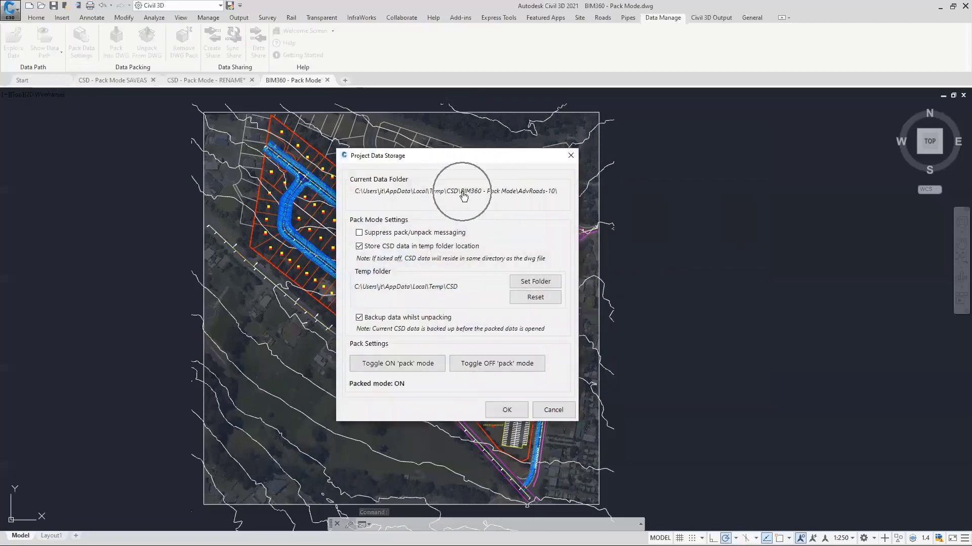
left_click(571, 157)
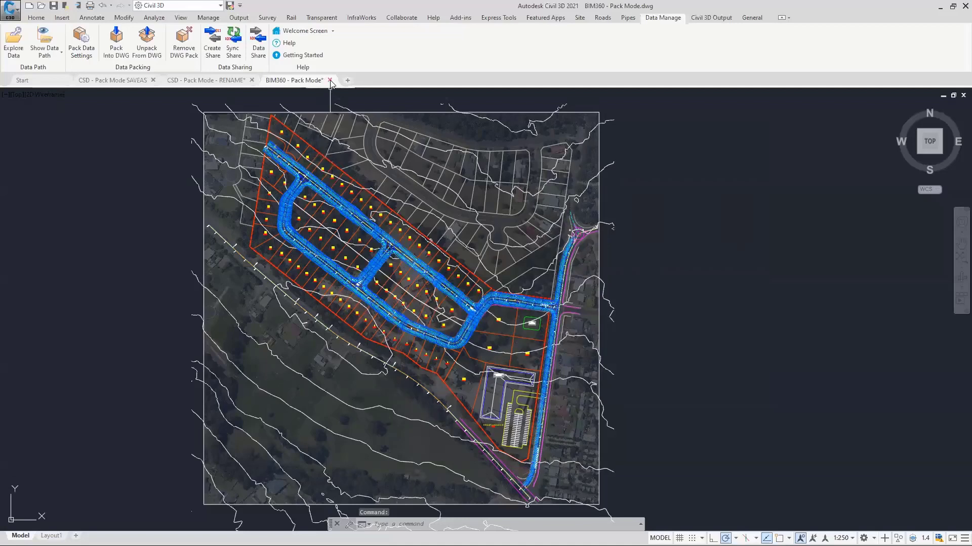
left_click(329, 80)
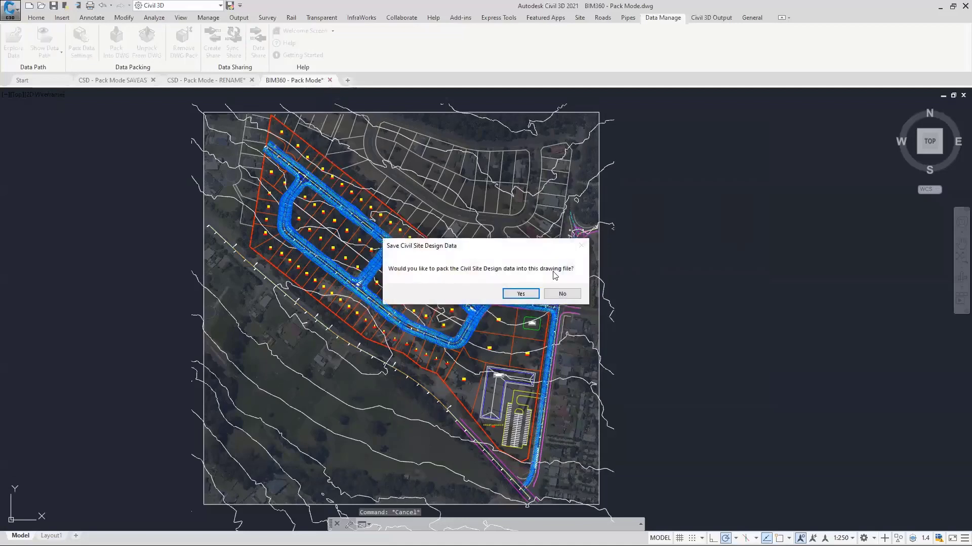
left_click(520, 294)
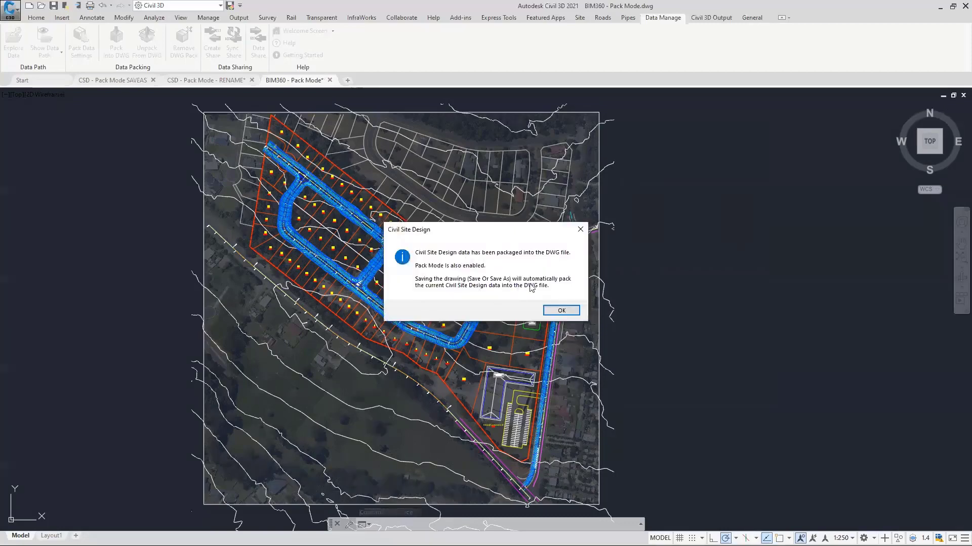
left_click(561, 310)
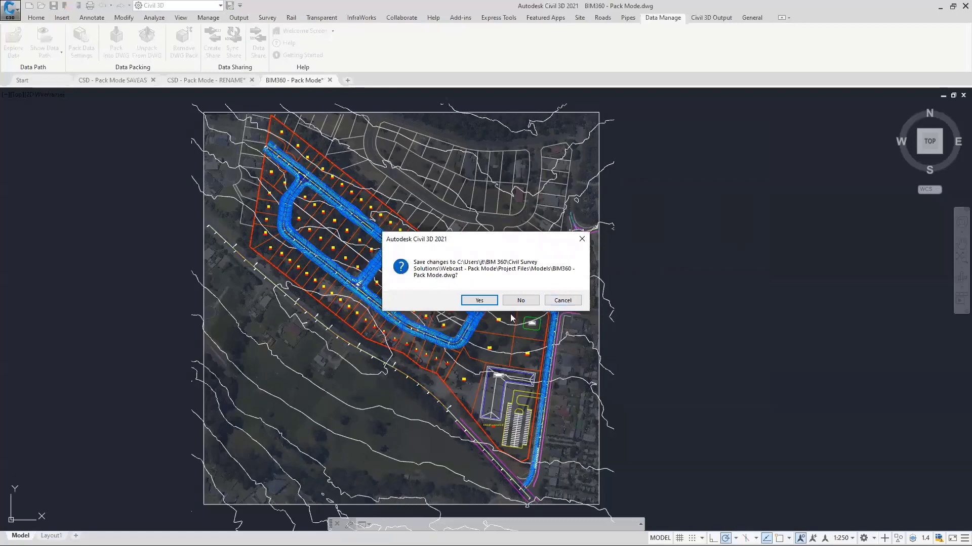
left_click(474, 301)
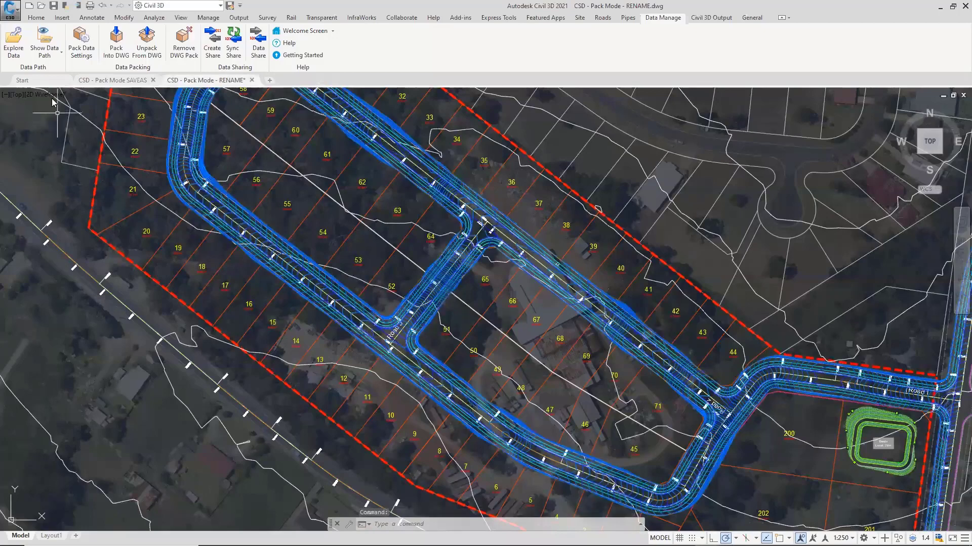
Step: Reopen BIM360 - Pack Mode.dwg from the BIM 360 Models folder of the Webcast - Pack Mode project
left_click(81, 50)
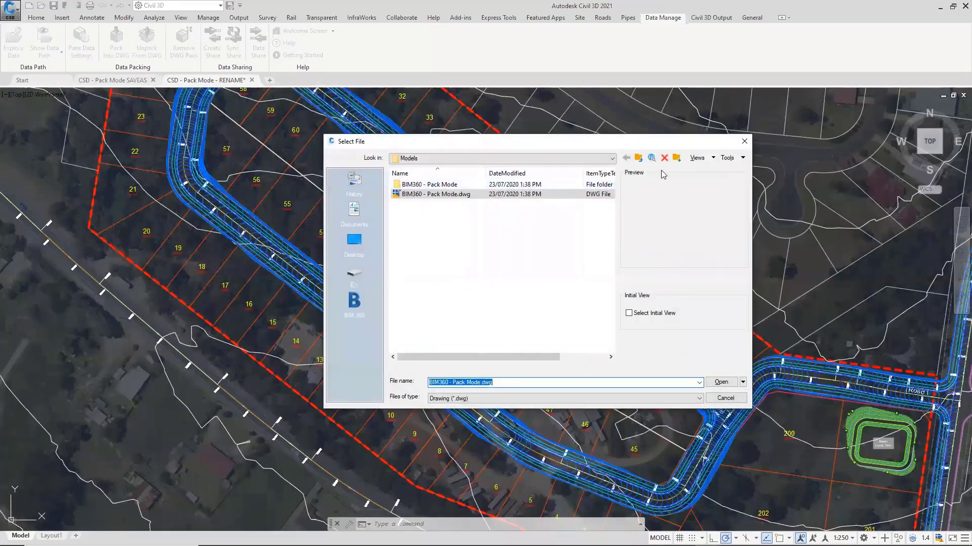
left_click(613, 159)
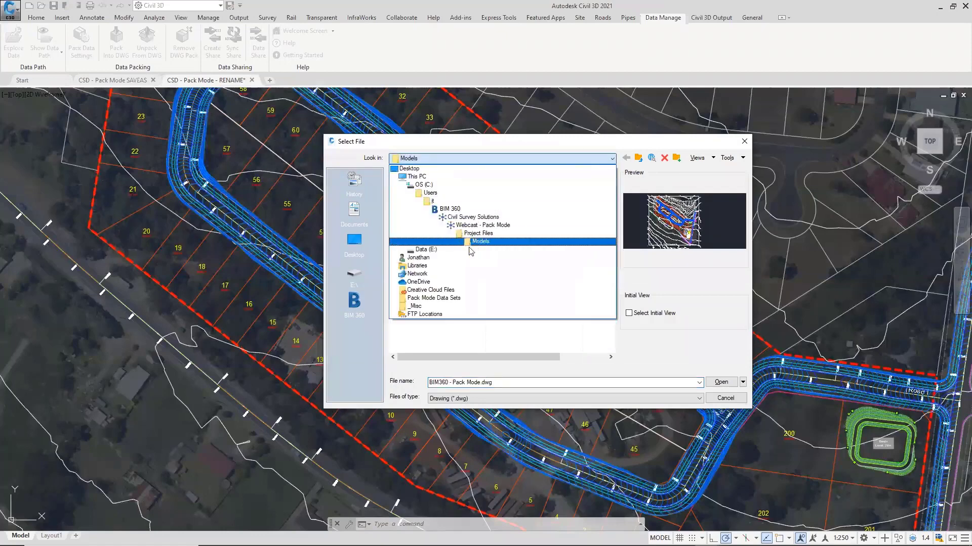
left_click(475, 242)
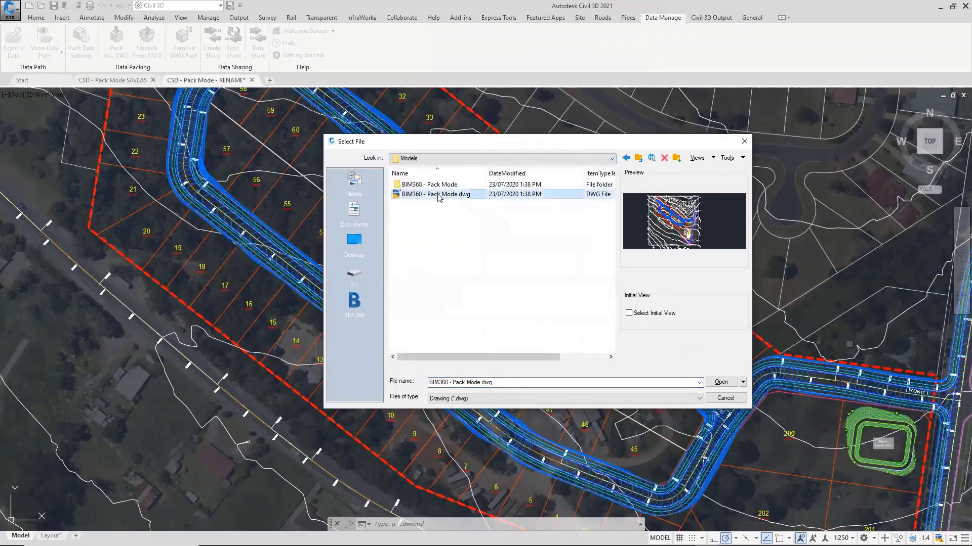
left_click(439, 186)
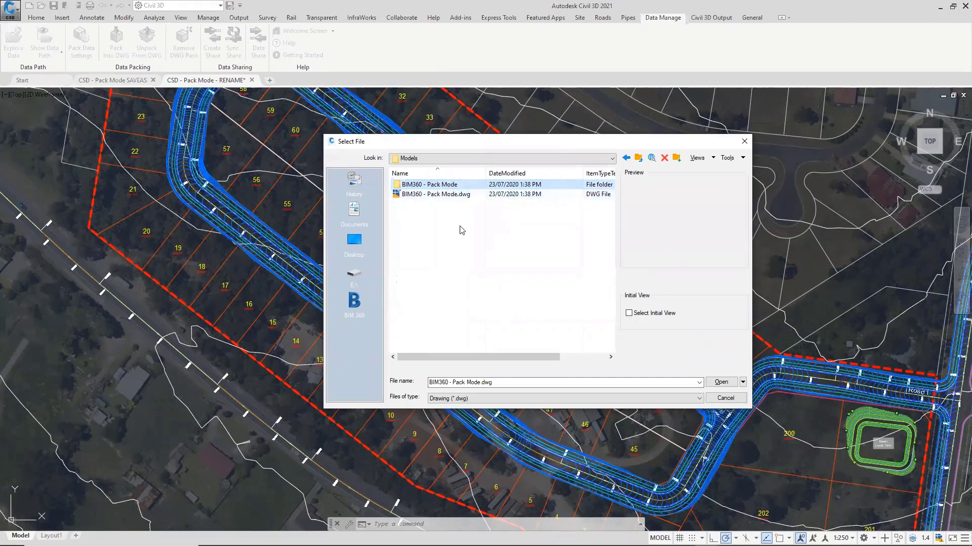
left_click(453, 196)
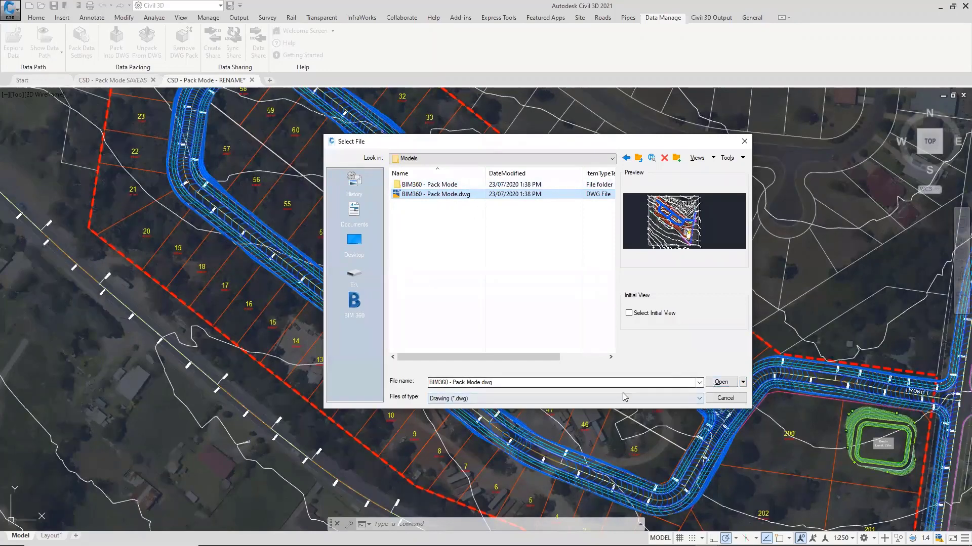
left_click(715, 383)
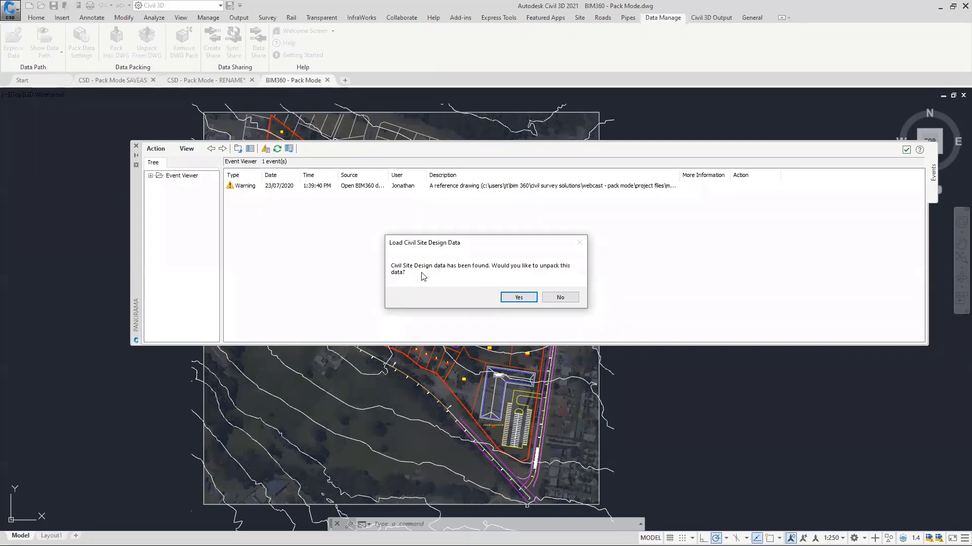
Step: Unpack the Civil Site Design data found in the drawing, close the Event Viewer and inspect the road model
left_click(514, 300)
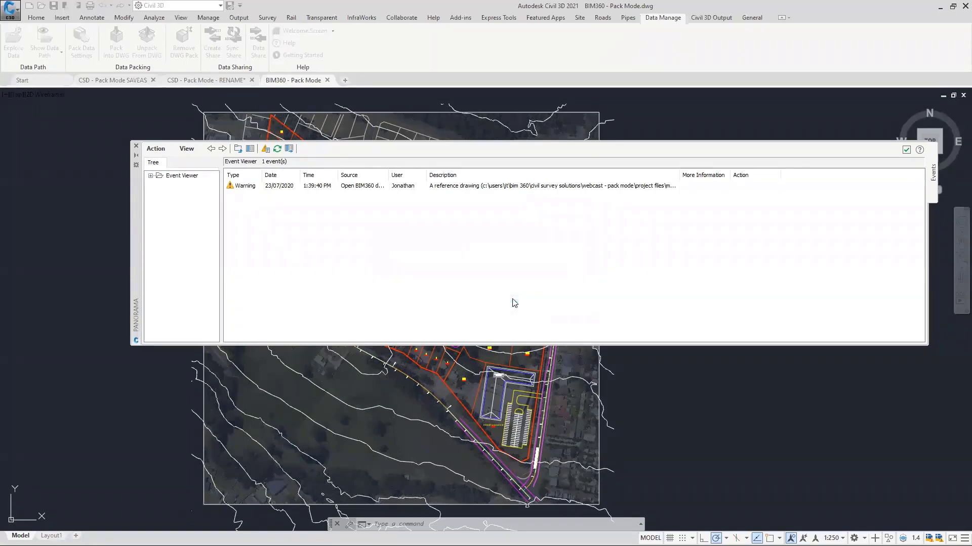
left_click(557, 299)
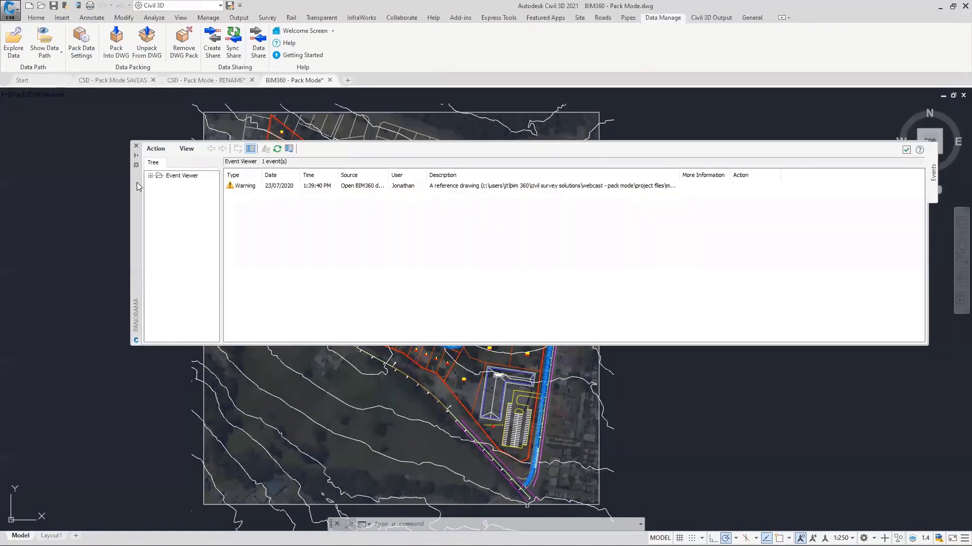
left_click(133, 183)
left_click(135, 146)
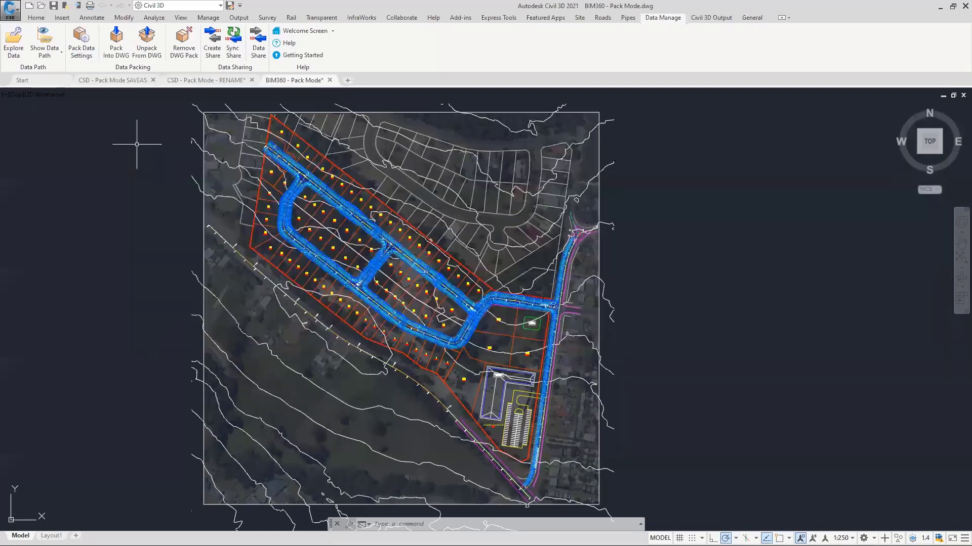
scroll(567, 332, "up", 2)
scroll(557, 251, "up", 2)
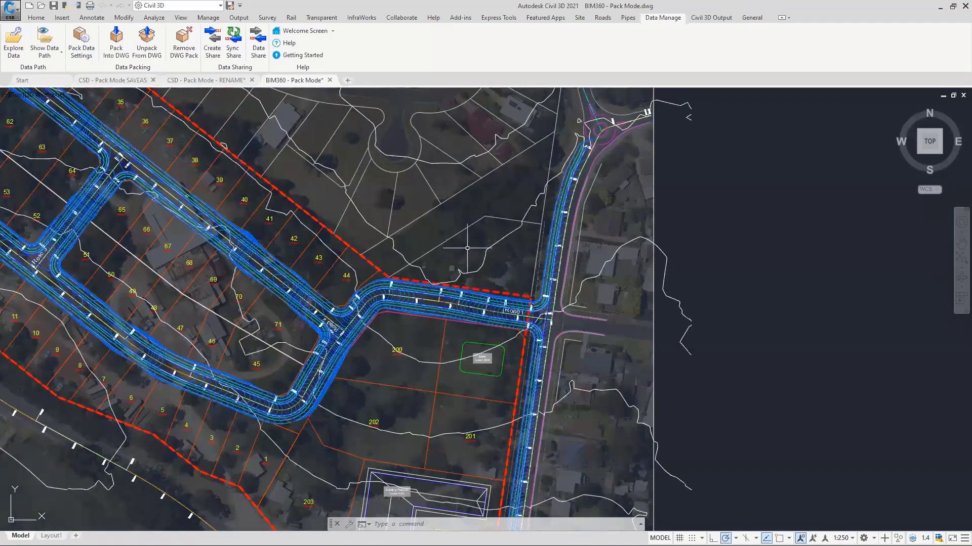
Step: Examine the pack data settings and browse the BIM360 - Pack Mode folder inside the CSD temp folder
left_click(80, 38)
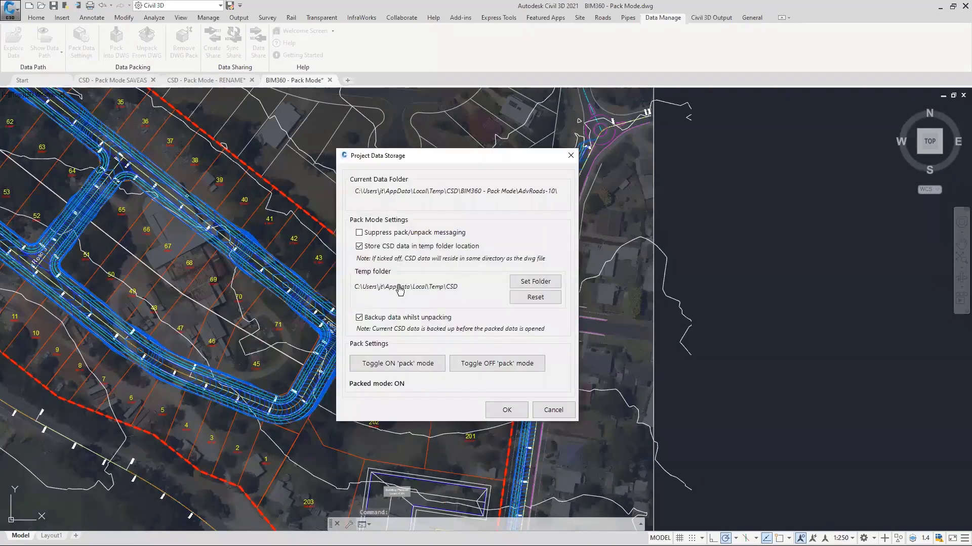
left_click(402, 292)
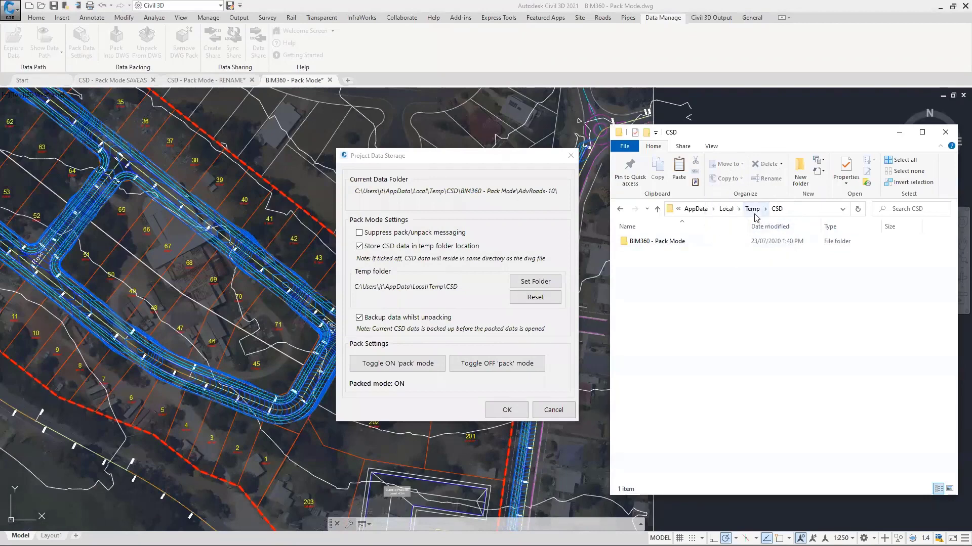
double_click(658, 242)
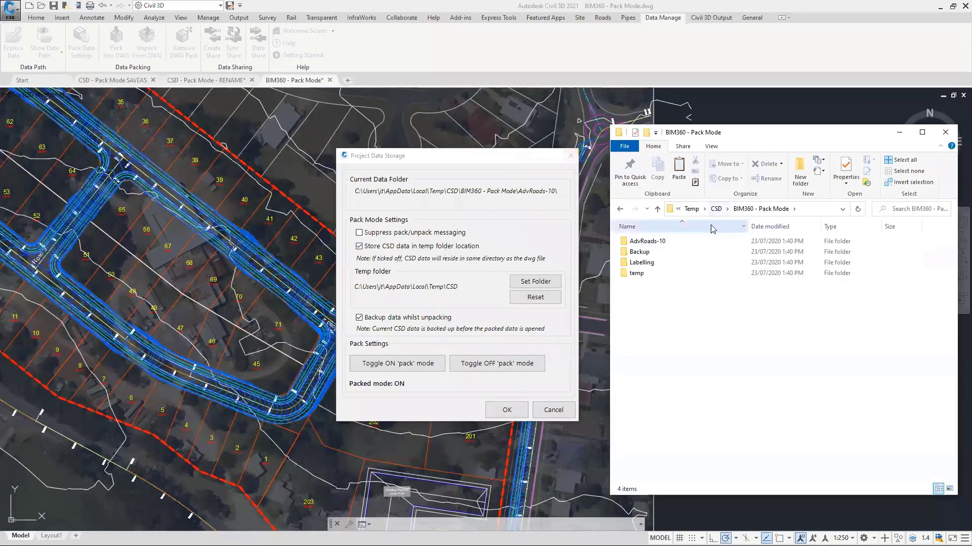
left_click(691, 209)
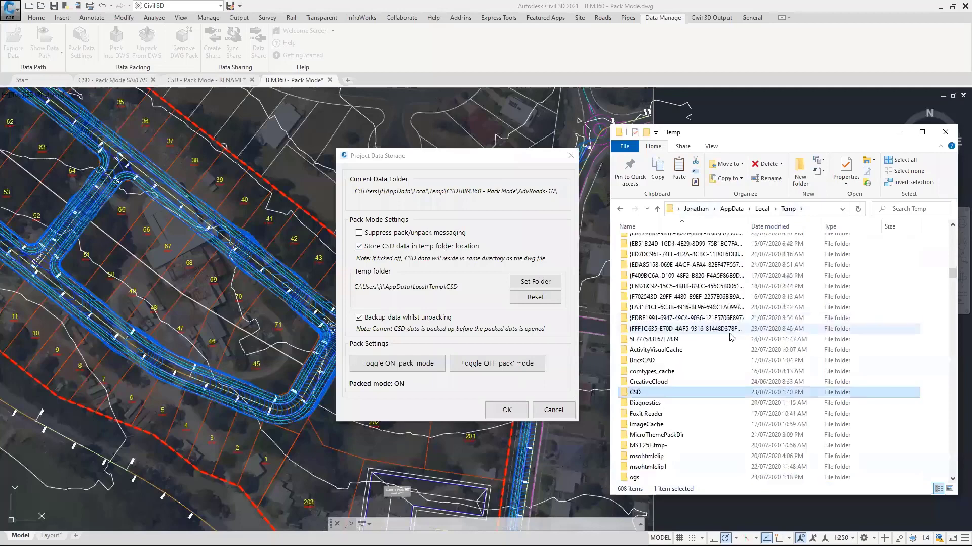
double_click(646, 391)
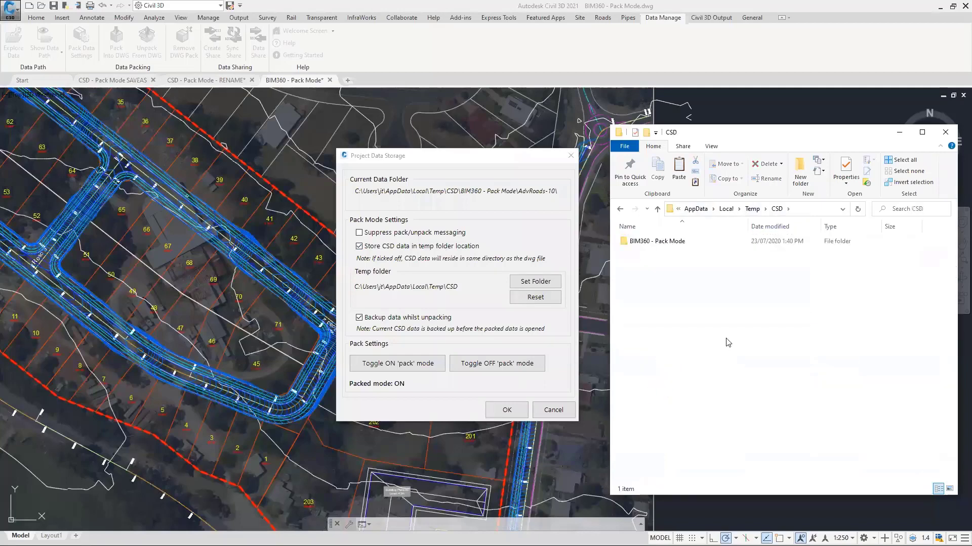
double_click(652, 242)
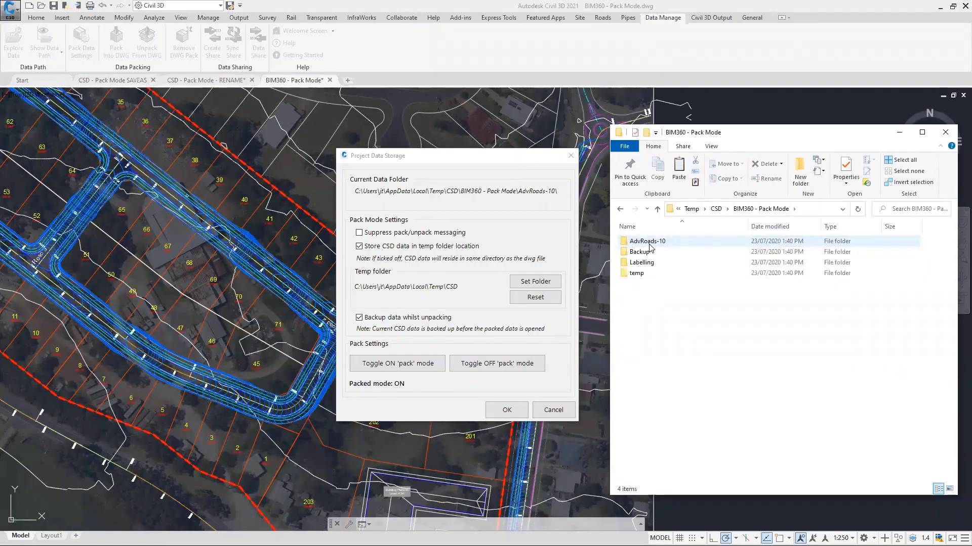
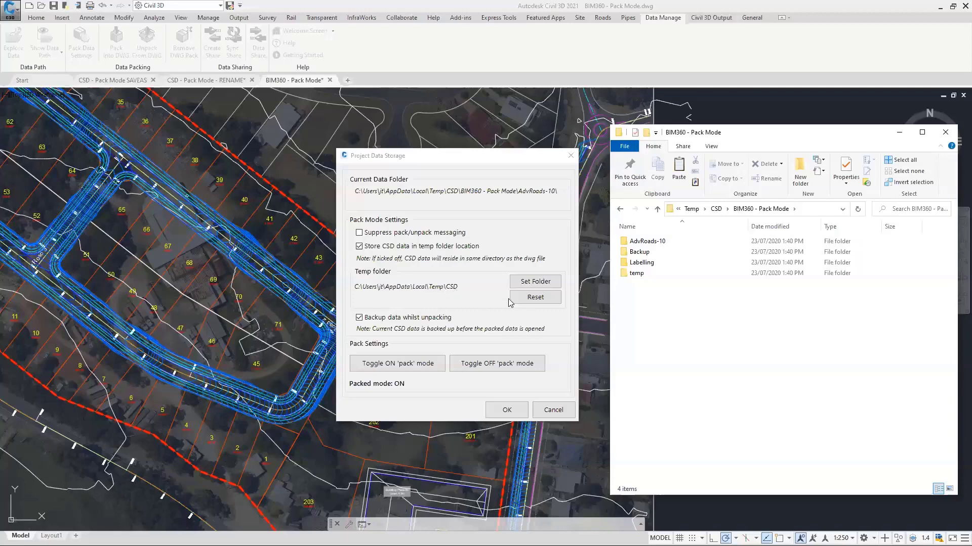
left_click(570, 157)
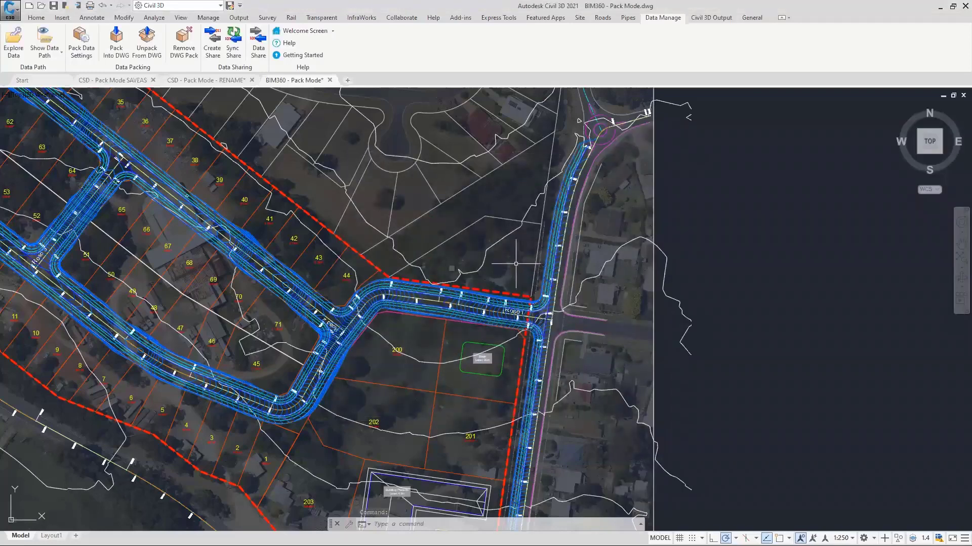
scroll(519, 271, "down", 3)
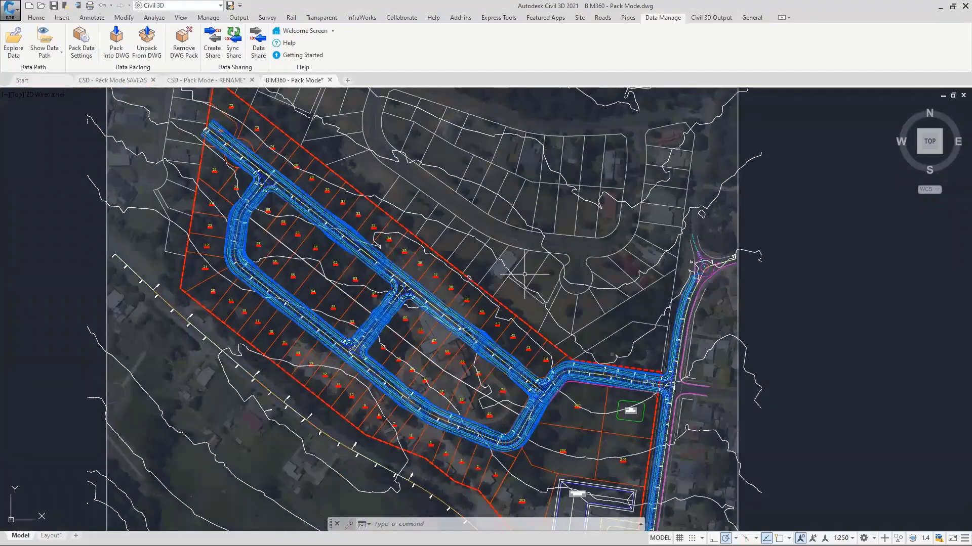
Step: Create a new drawing from the CivilSurveySolutions.dwt template
left_click(9, 9)
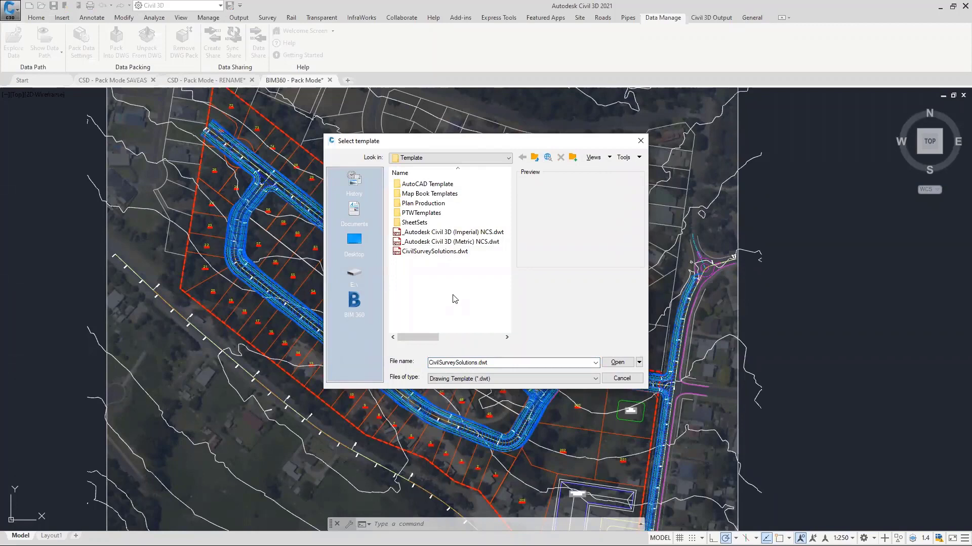
left_click(435, 251)
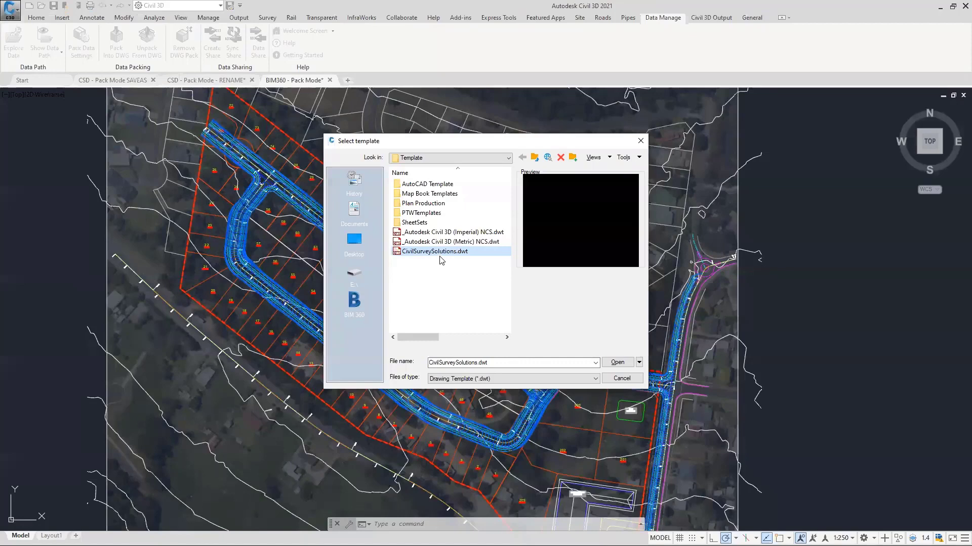
left_click(616, 363)
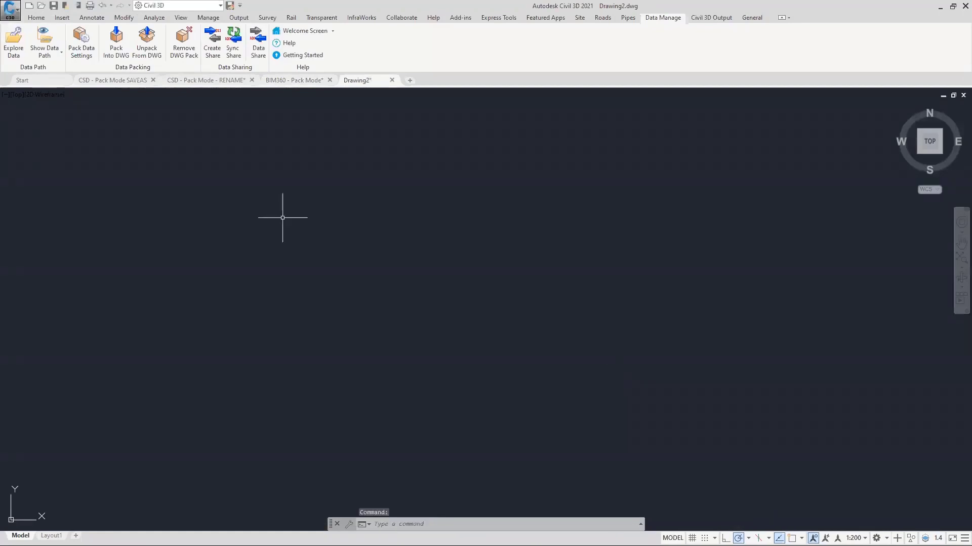
Step: Save the new drawing as an AutoCAD Drawing Template named Pack Mode Template in the Pack Mode Data Sets folder on the desktop
left_click(53, 8)
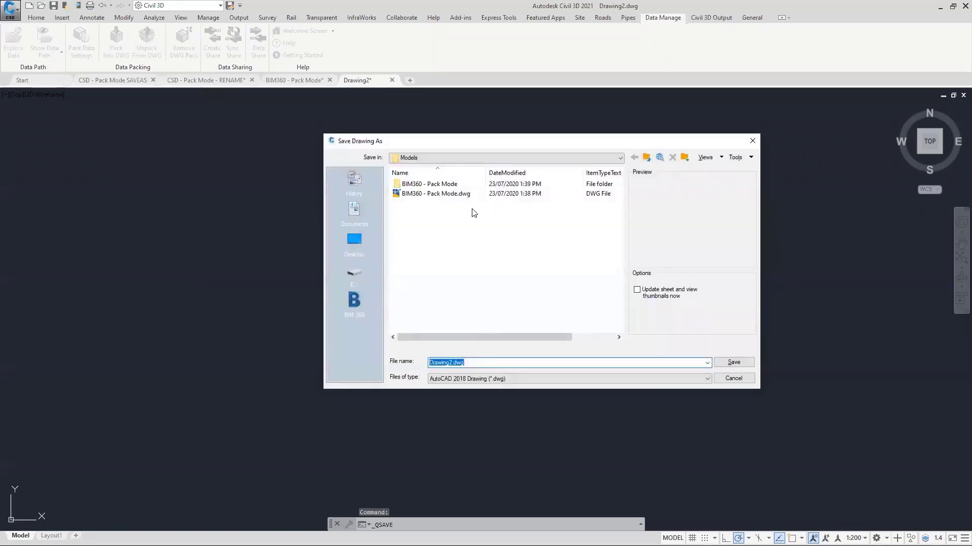
left_click(469, 380)
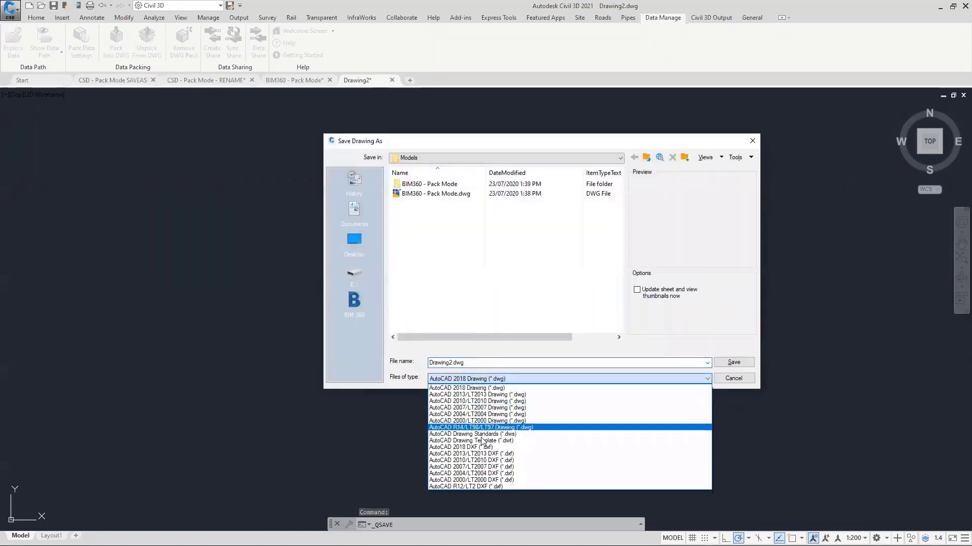
left_click(481, 441)
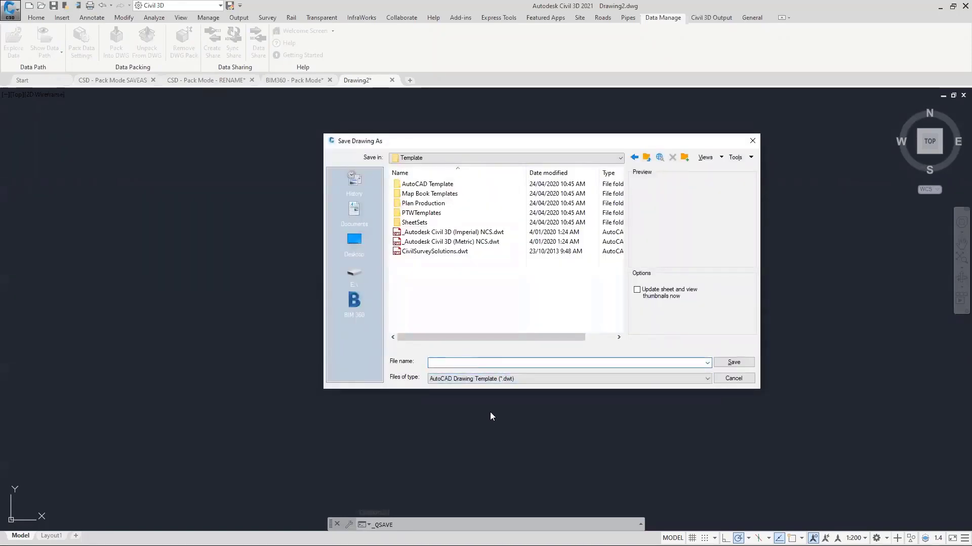
left_click(355, 242)
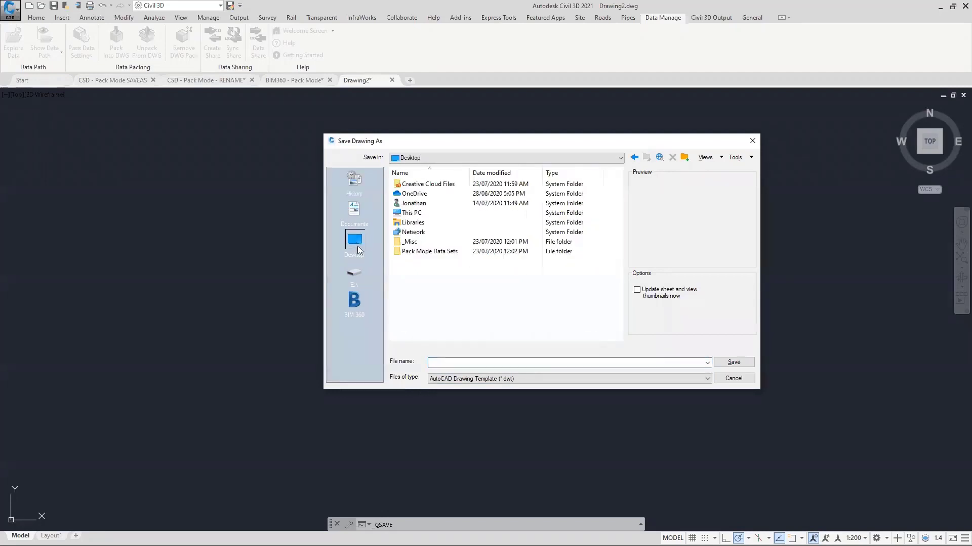
double_click(419, 251)
left_click(475, 364)
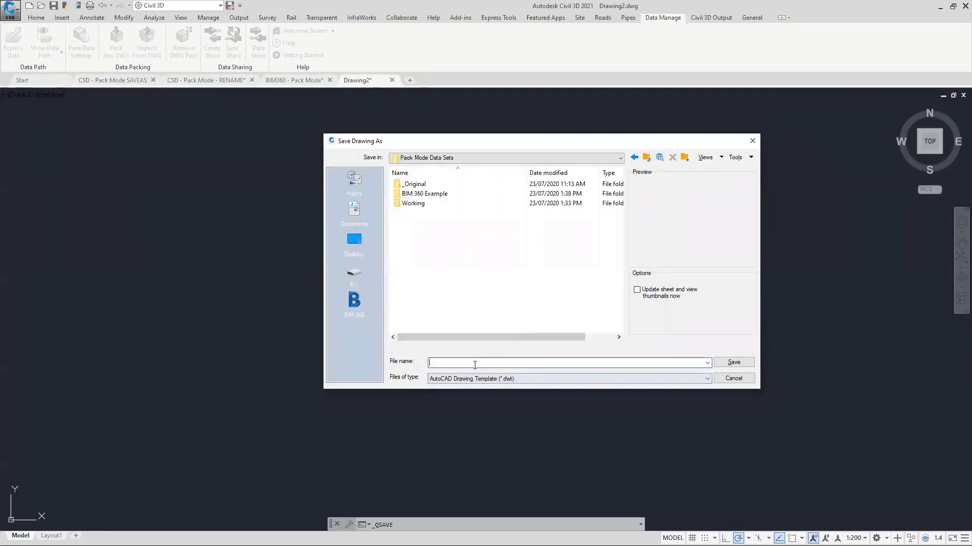
type("Pack")
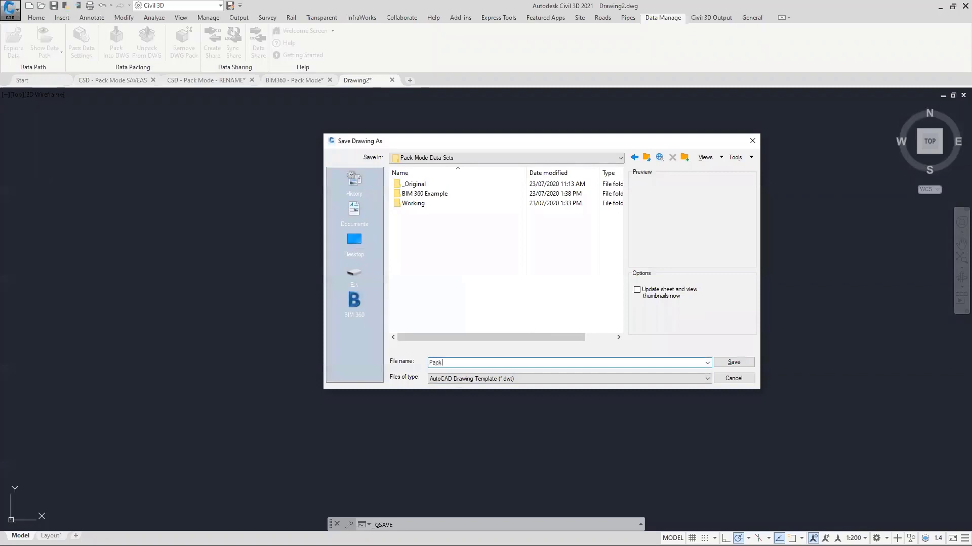
type(" Mode Template")
left_click(733, 362)
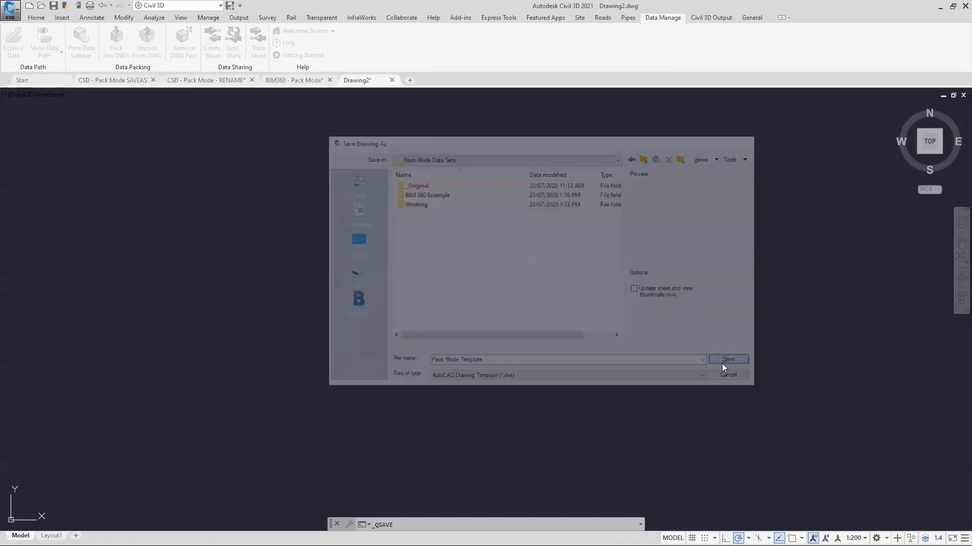
Step: Toggle on pack mode in the template's pack data settings without packing CSD data into the drawing
left_click(197, 107)
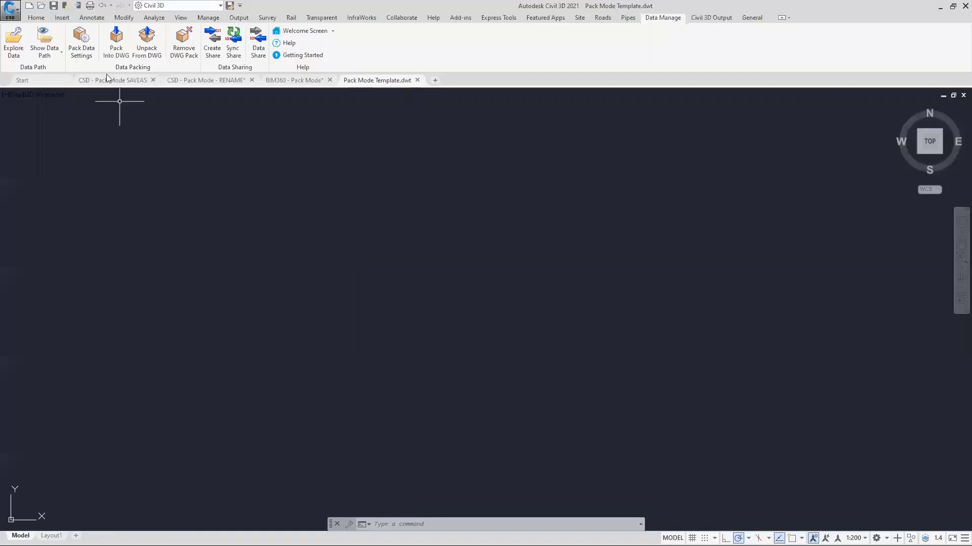
left_click(79, 44)
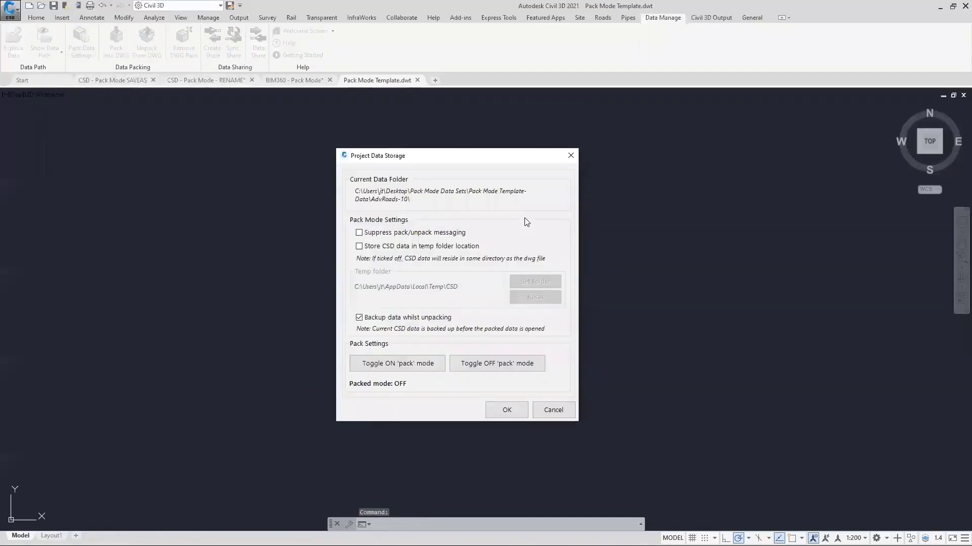
left_click_drag(507, 162, 526, 163)
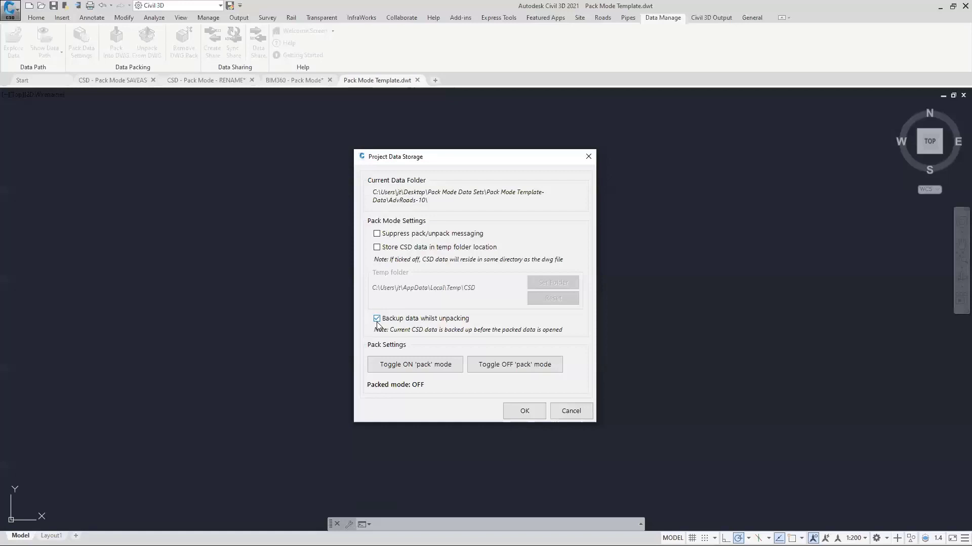
left_click(439, 367)
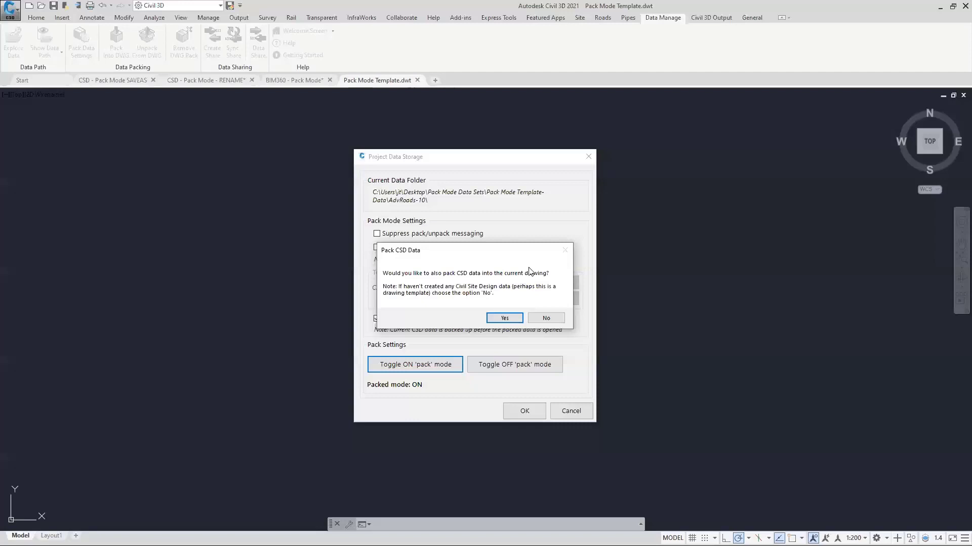
left_click(547, 318)
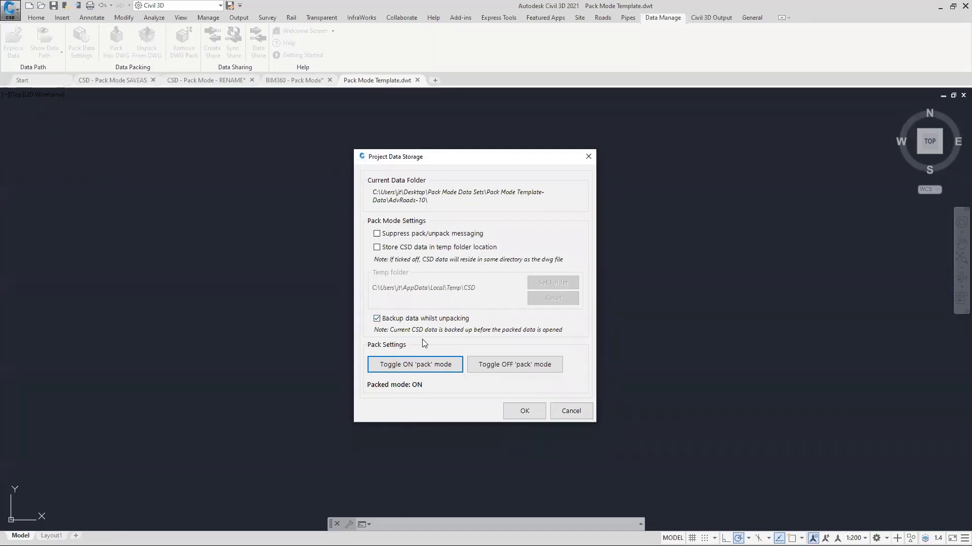
left_click(524, 411)
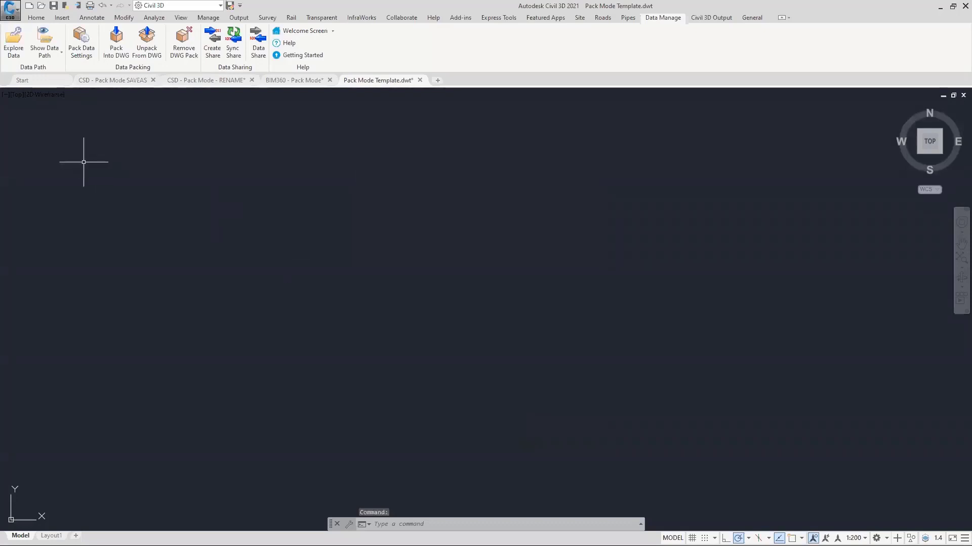
Step: Close Pack Mode Template.dwt, declining to pack the Civil Site Design data and saving the changes to the template
left_click(420, 80)
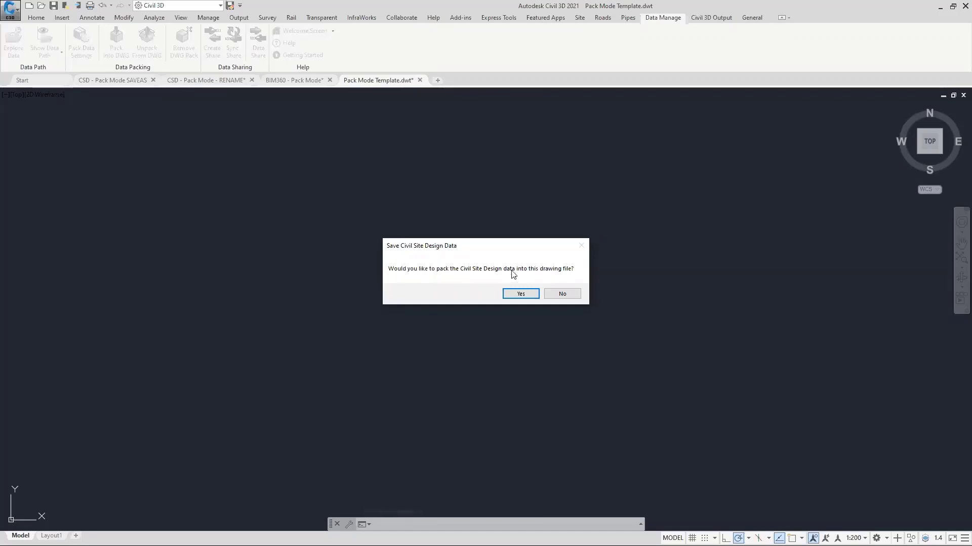
left_click(558, 298)
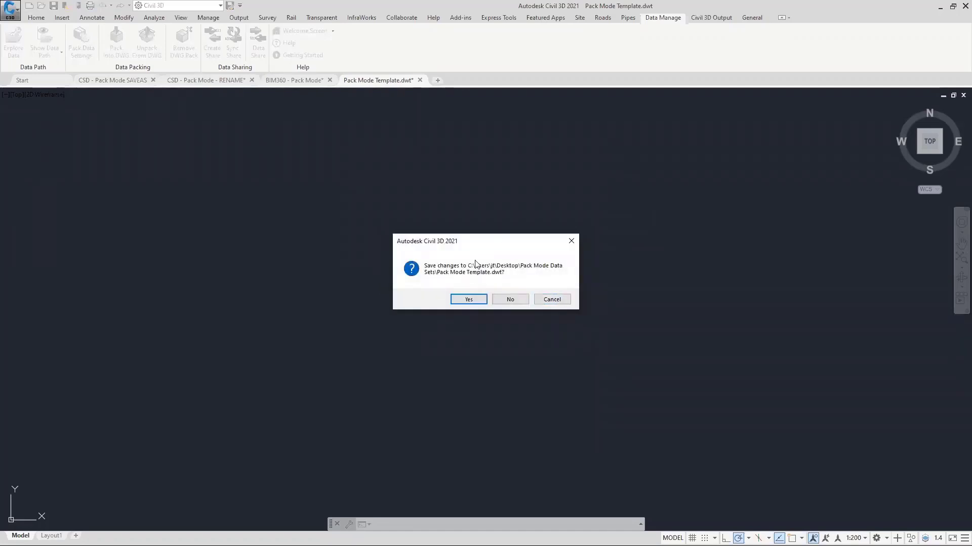
left_click(466, 299)
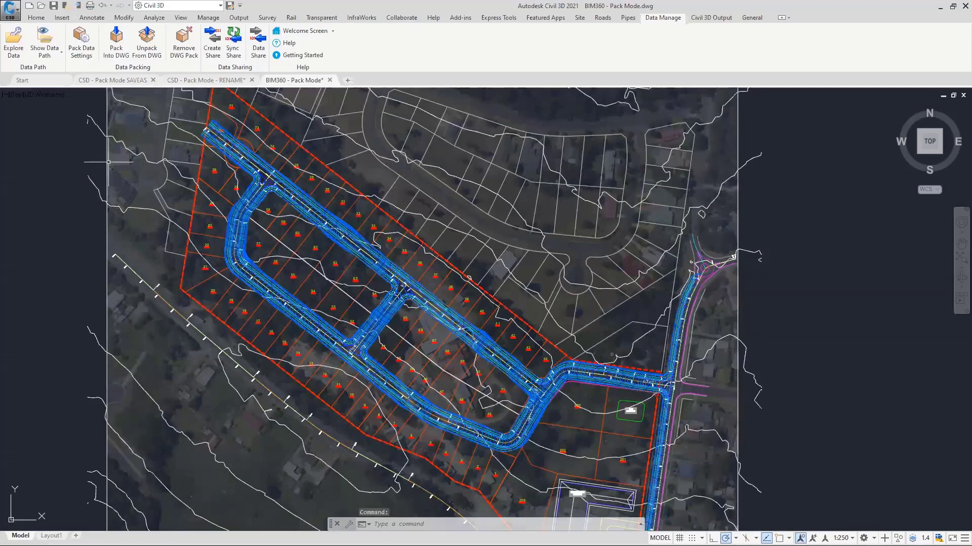
Step: Create a new drawing from Pack Mode Template.dwt in the Pack Mode Data Sets folder on the desktop
left_click(13, 14)
left_click(33, 65)
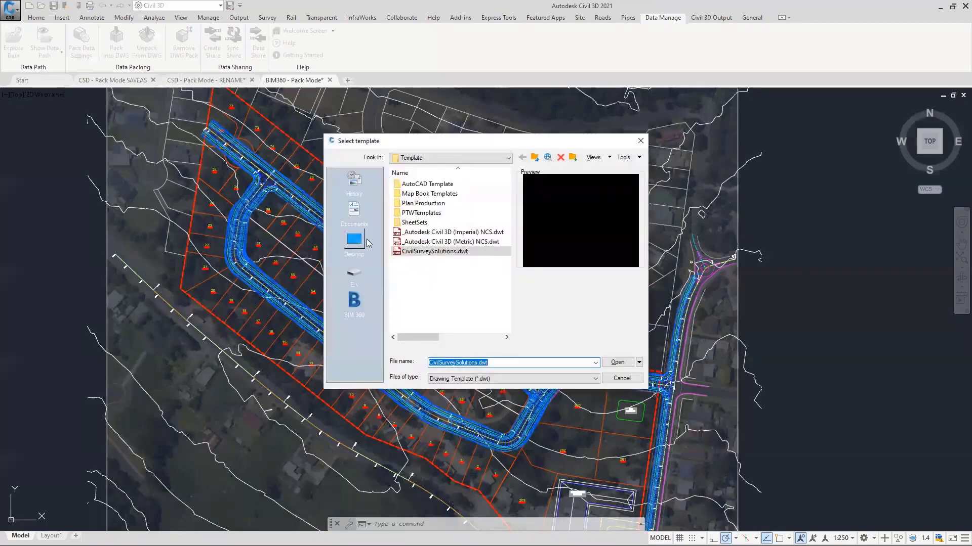
left_click(368, 243)
double_click(434, 251)
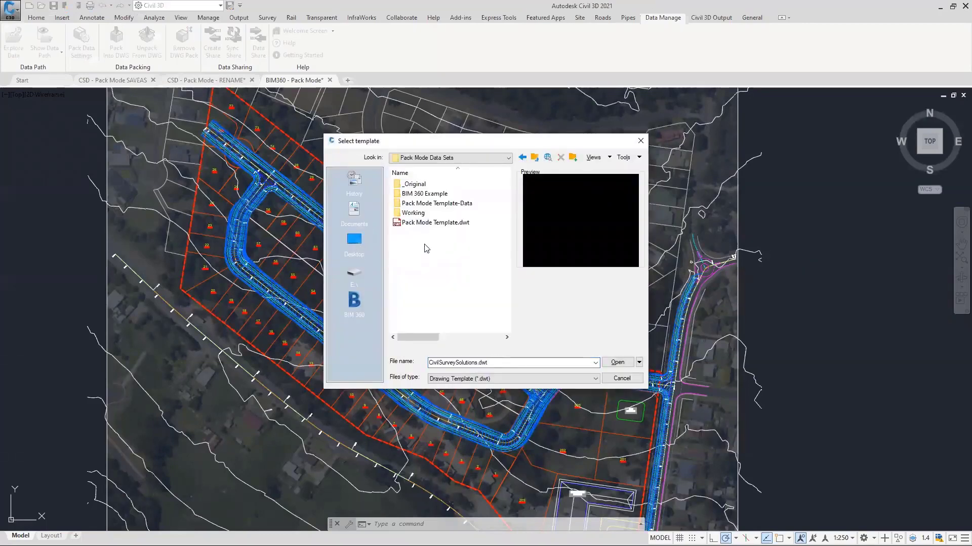
left_click(434, 222)
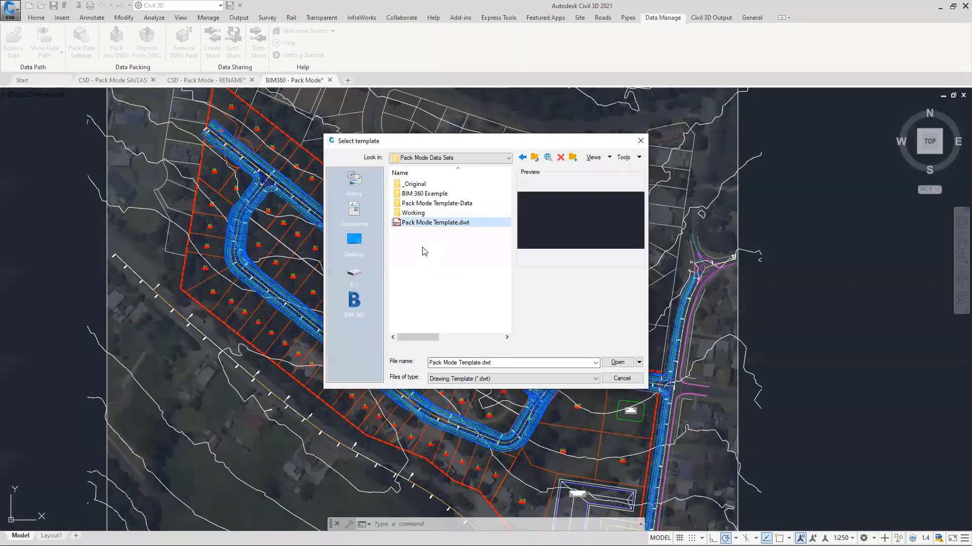
left_click(435, 203)
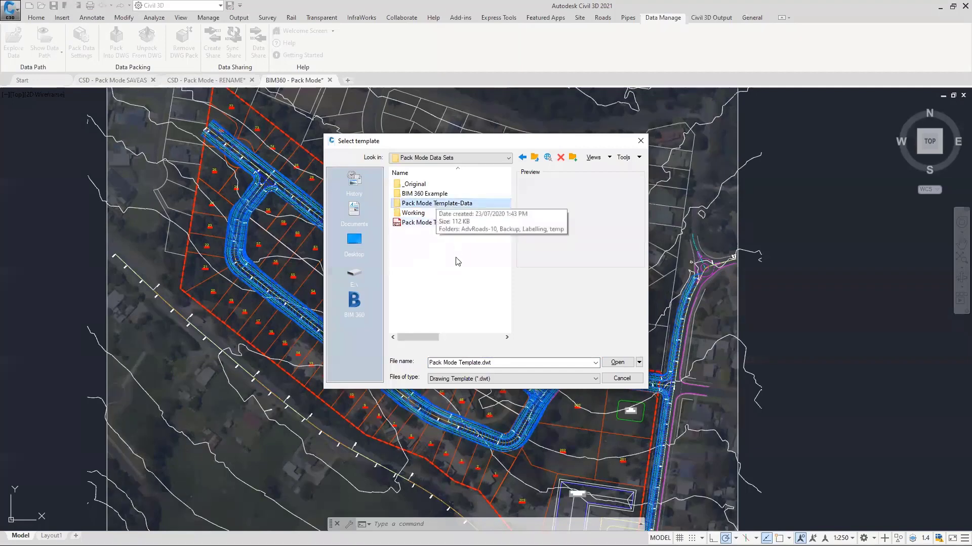
left_click(419, 224)
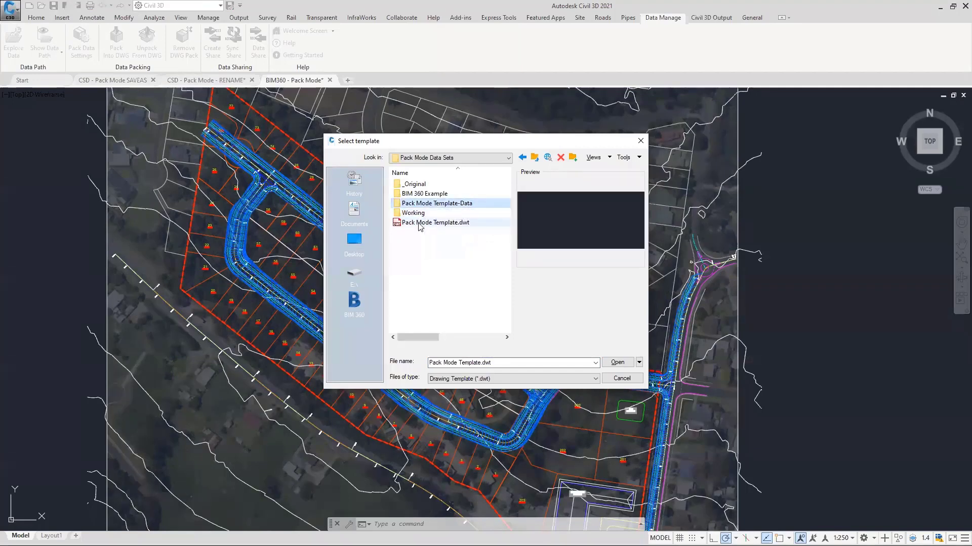
left_click(617, 363)
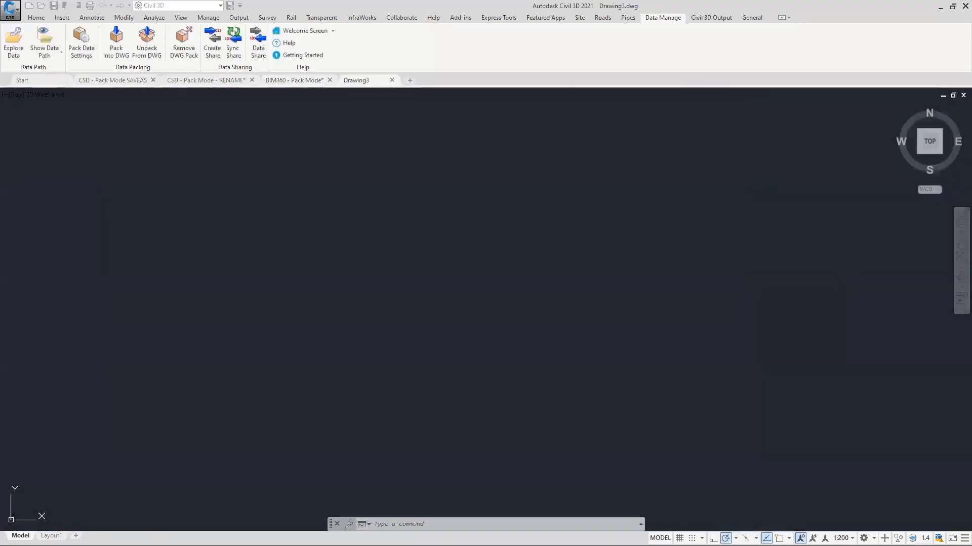
Step: Save the new drawing as From Template.dwg in the Pack Mode Data Sets folder
left_click(53, 5)
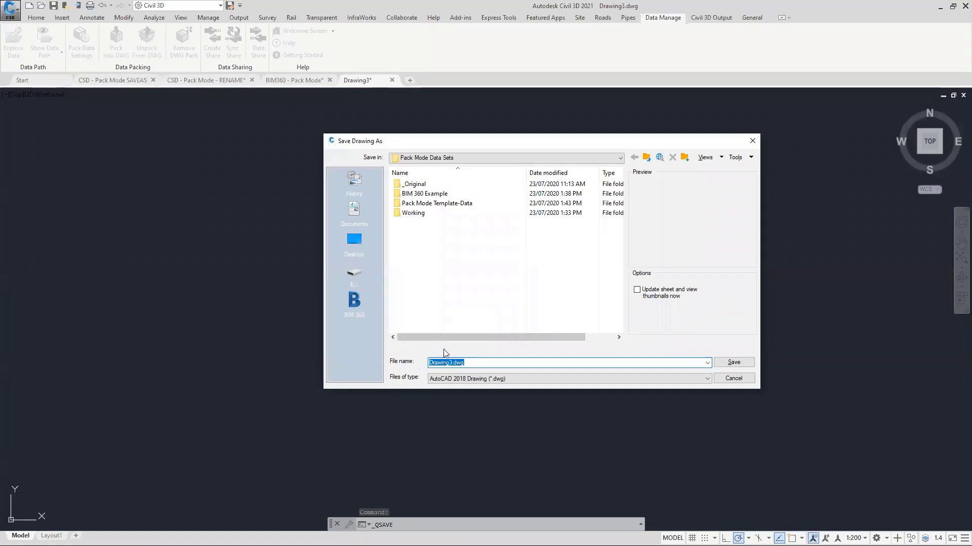
left_click_drag(449, 362, 428, 363)
type("From Templa")
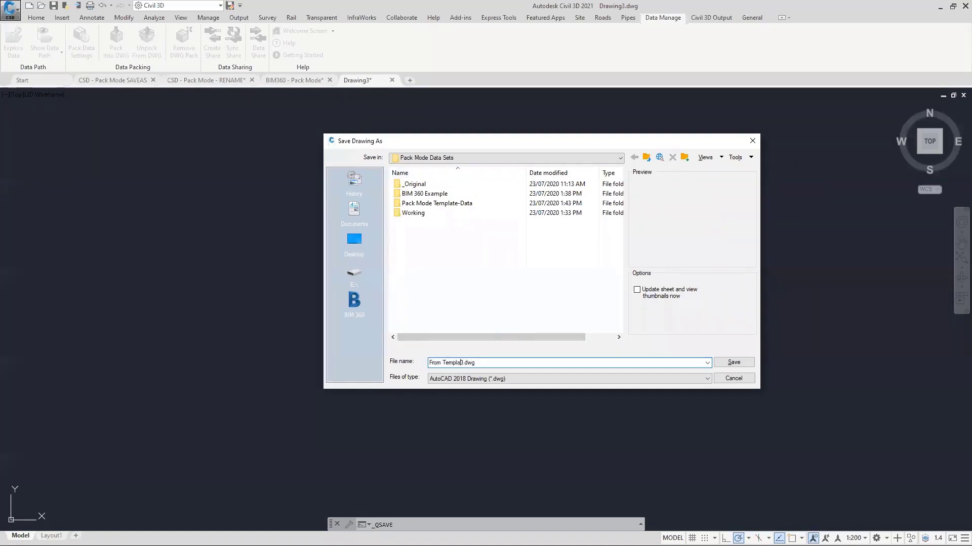
type("te")
key("Delete")
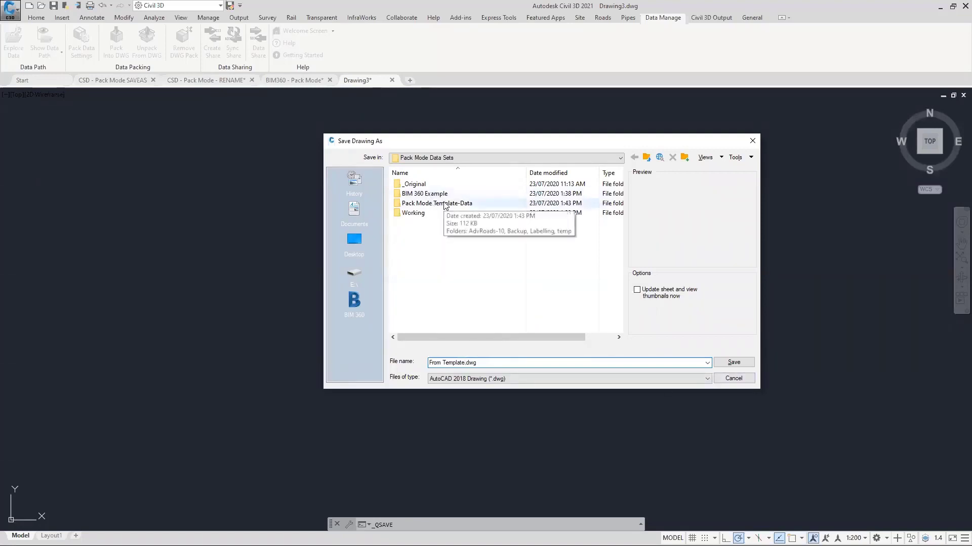
left_click(729, 362)
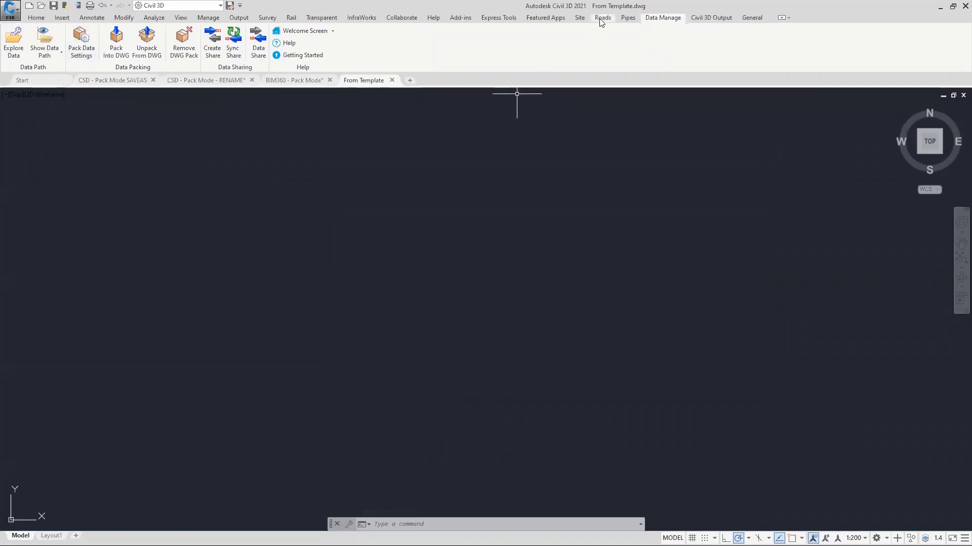
Step: Import the points from PENZD_NS Points.csv using the P,E,N,Z,D file format and the Import Points (Alpha) code set table
left_click(580, 17)
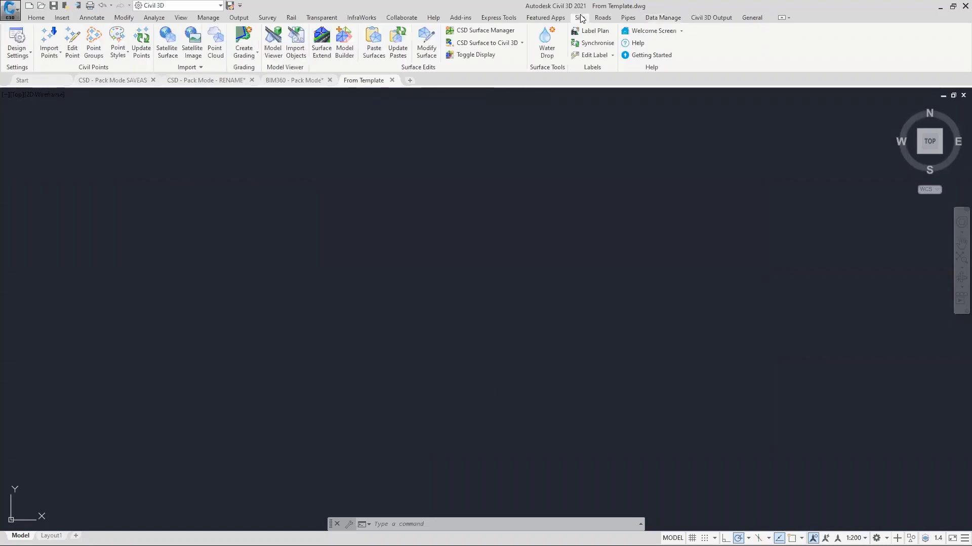
left_click(53, 51)
left_click(56, 71)
left_click(468, 160)
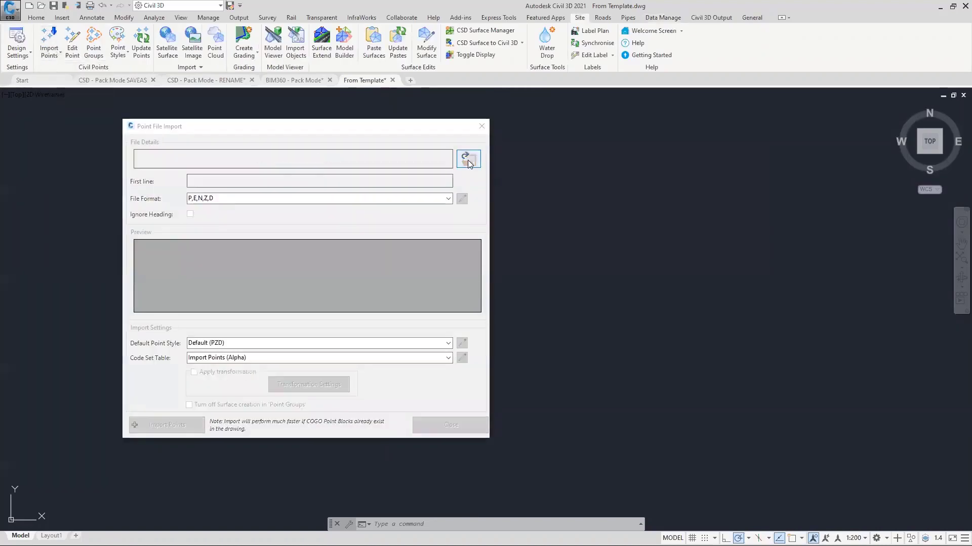
left_click(503, 196)
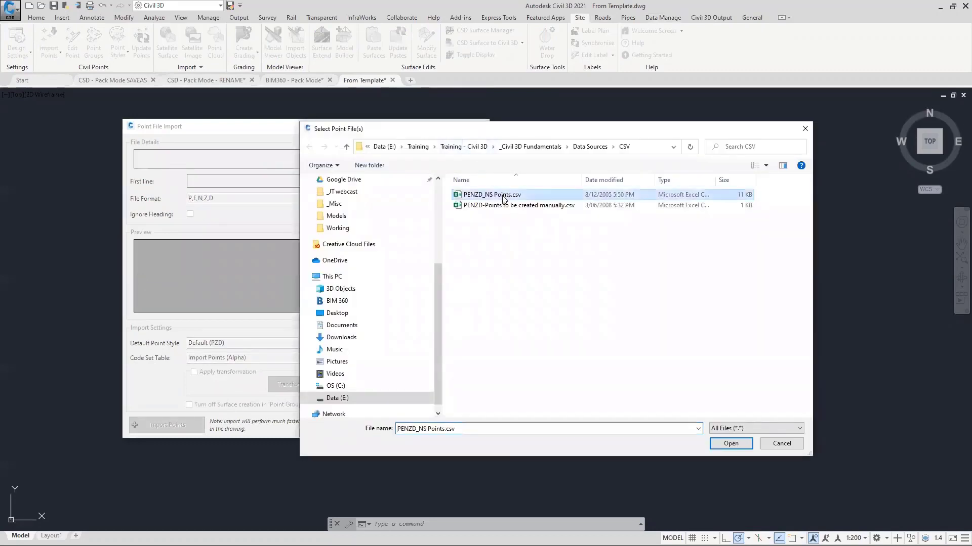
left_click(731, 444)
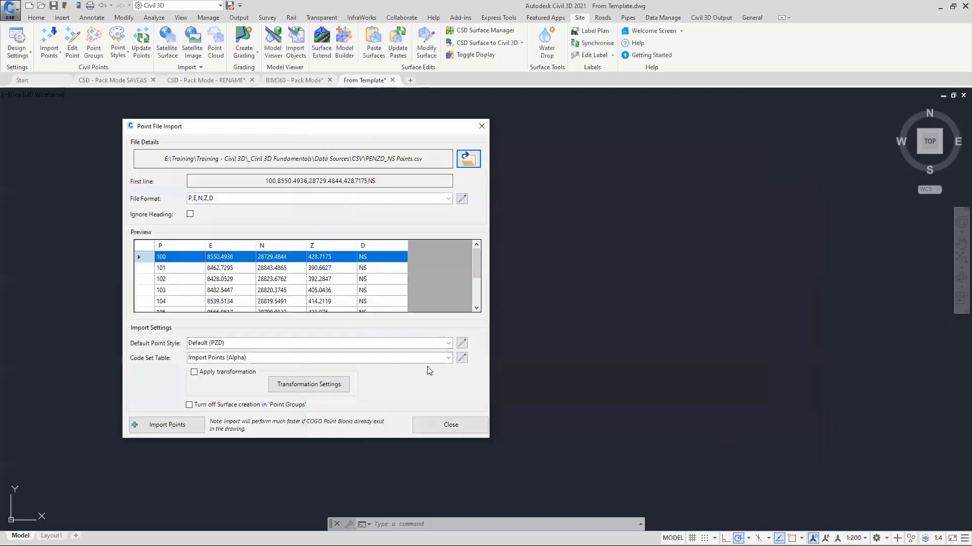
left_click(169, 430)
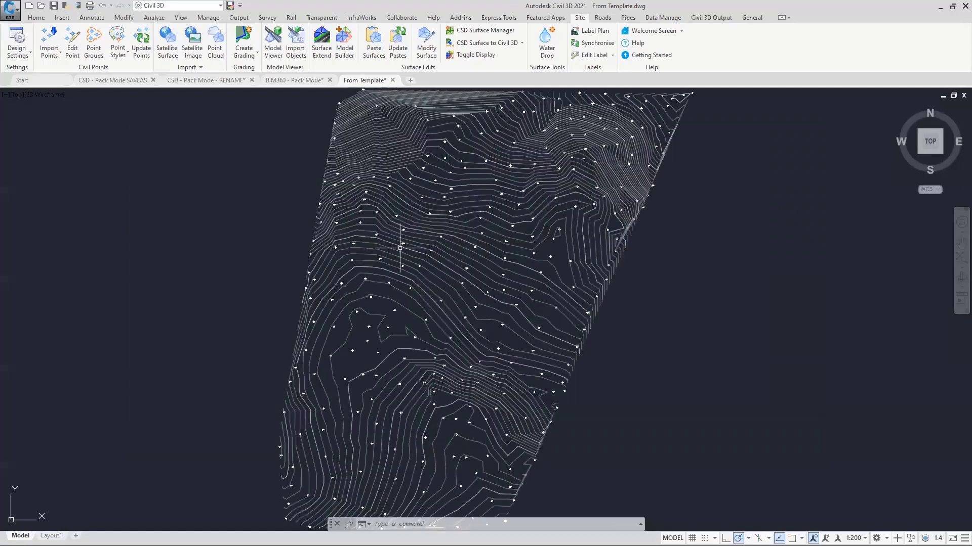
Step: Check the pack mode status and data folder in the drawing's pack data settings, and save the drawing
left_click(602, 18)
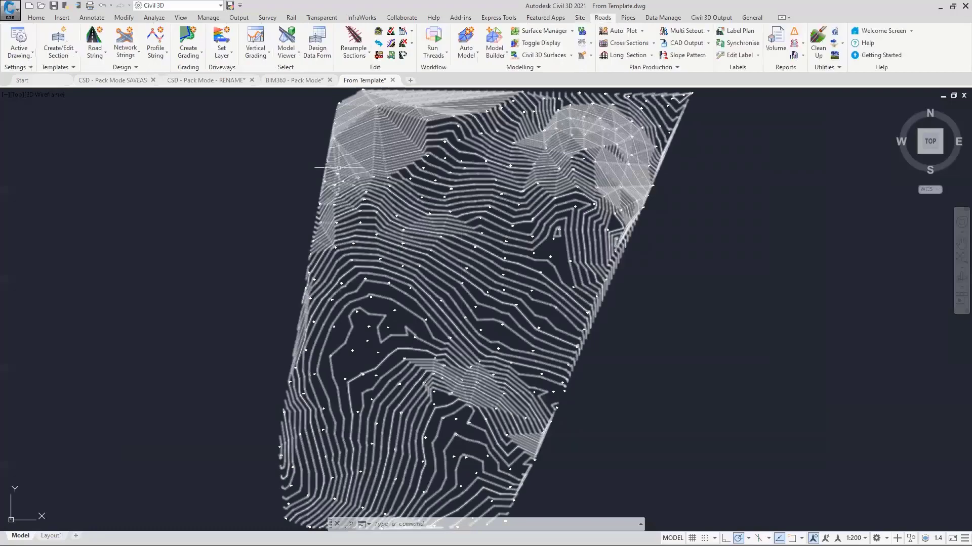
left_click(663, 17)
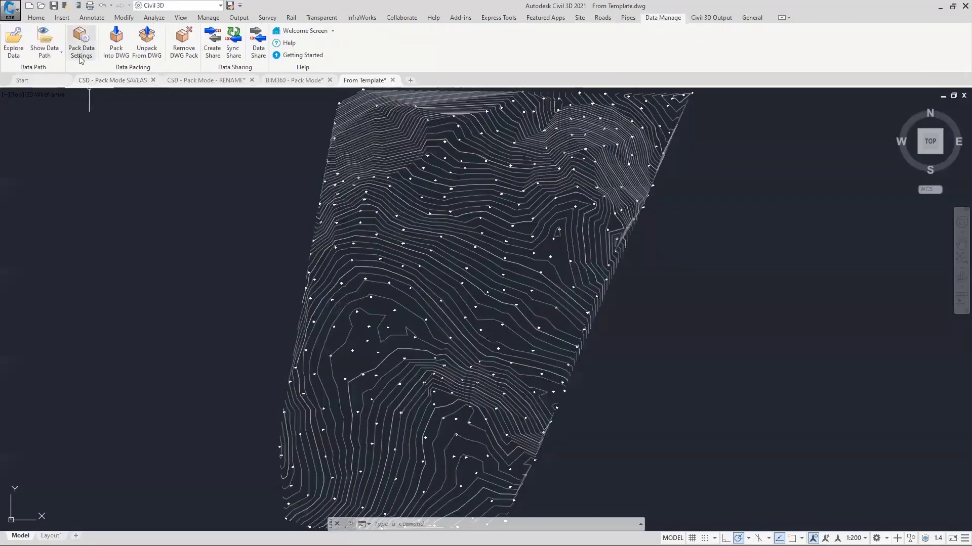
left_click(80, 51)
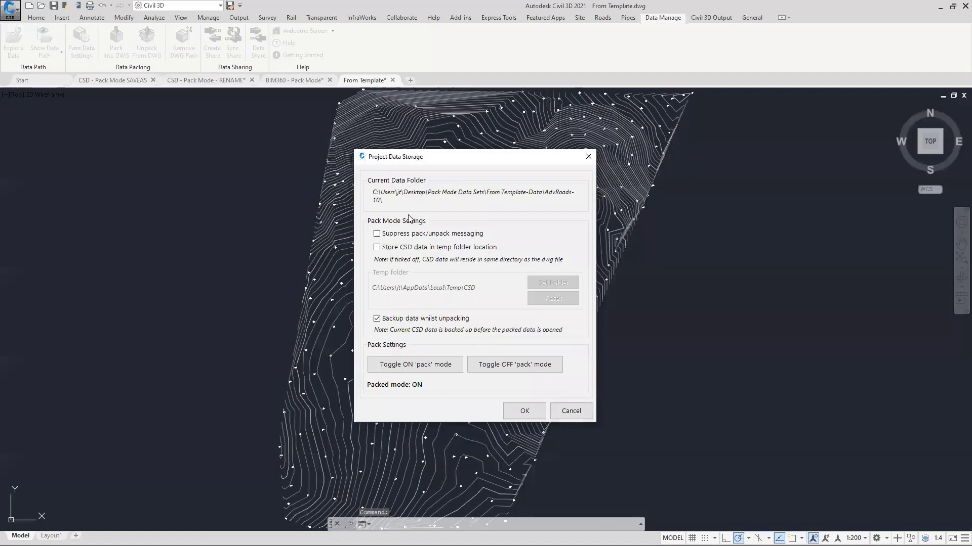
left_click(569, 411)
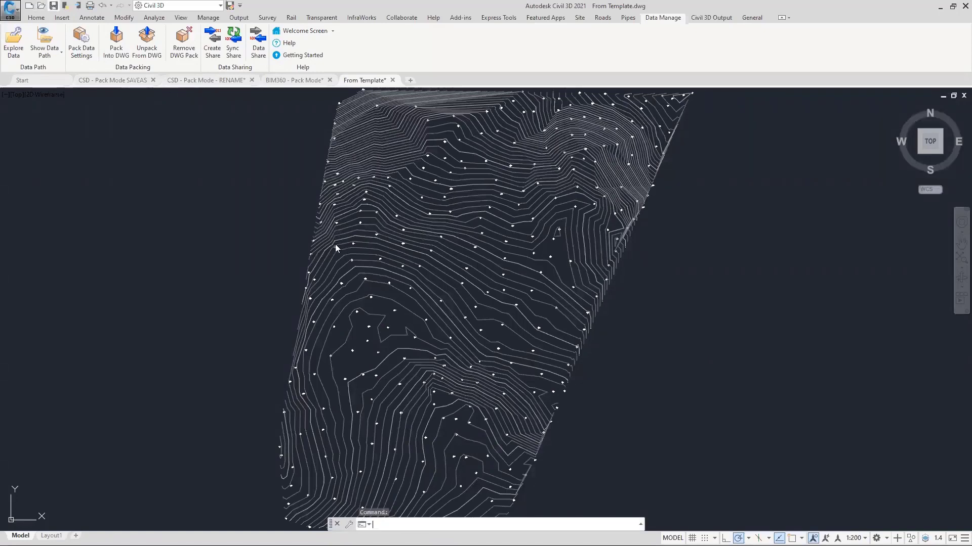
key("ctrl+s")
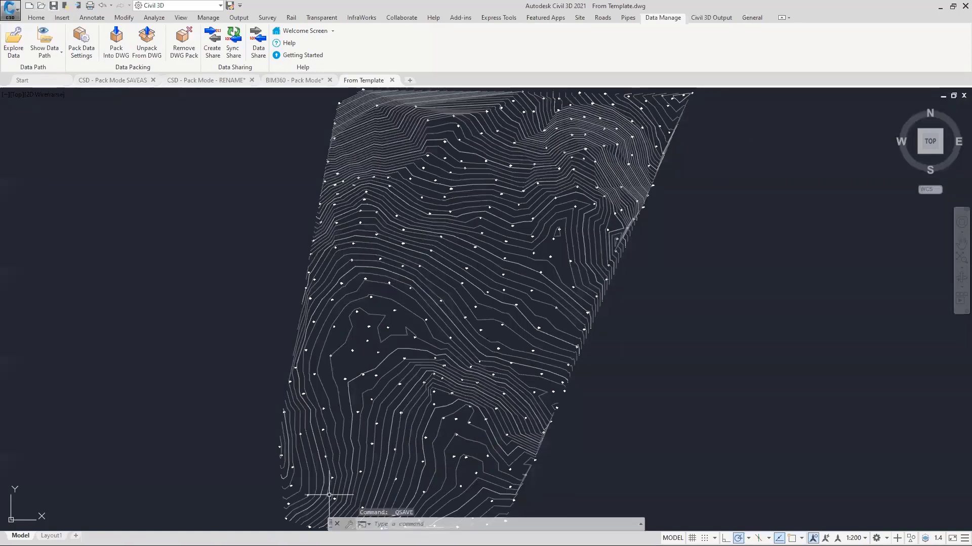
Step: Open the current data folder from the pack data settings and examine the From Template files in Pack Mode Data Sets
left_click(77, 44)
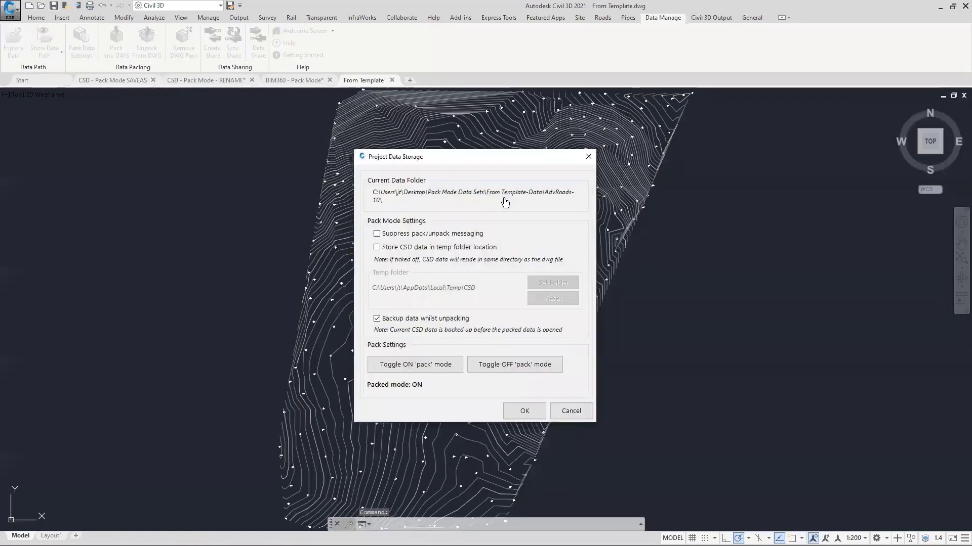
left_click(485, 194)
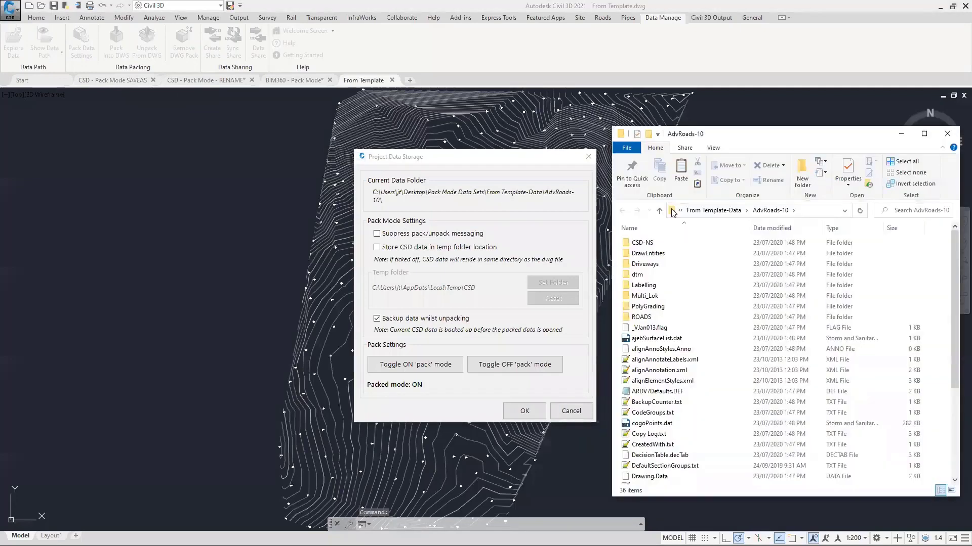
left_click(713, 212)
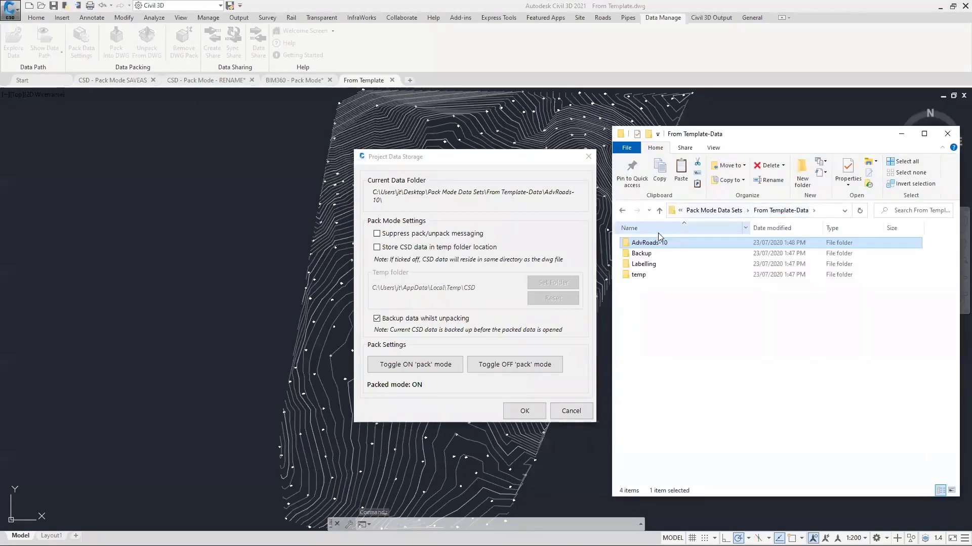
left_click(714, 210)
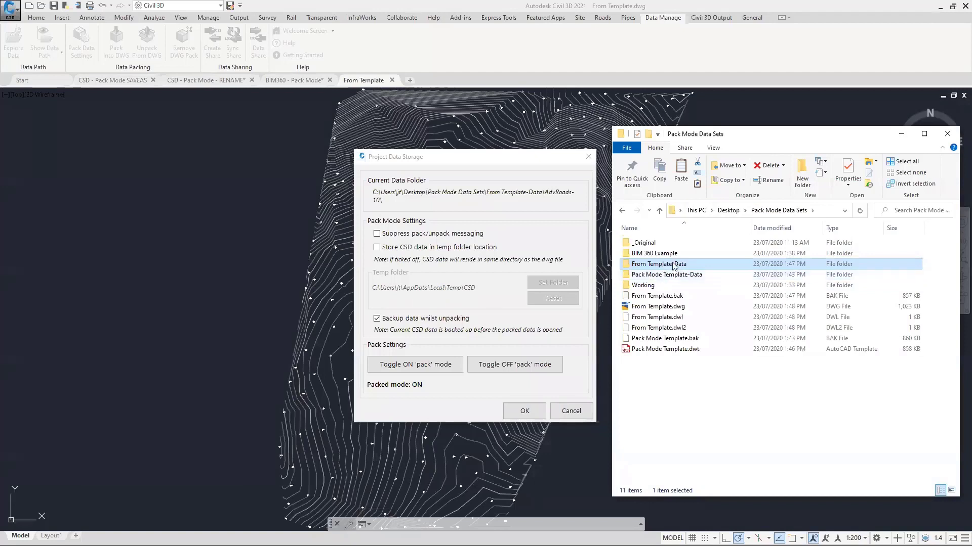
mouse_move(677, 267)
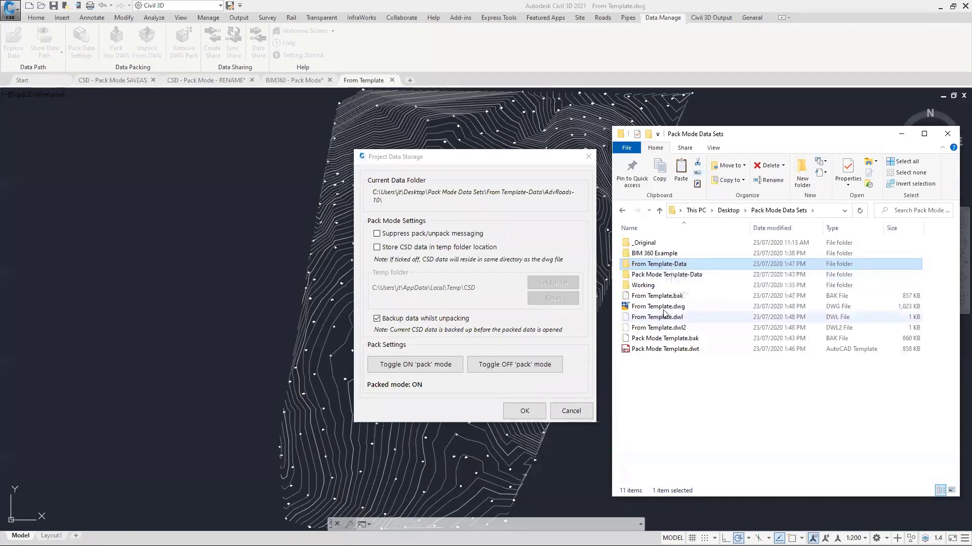
mouse_move(667, 310)
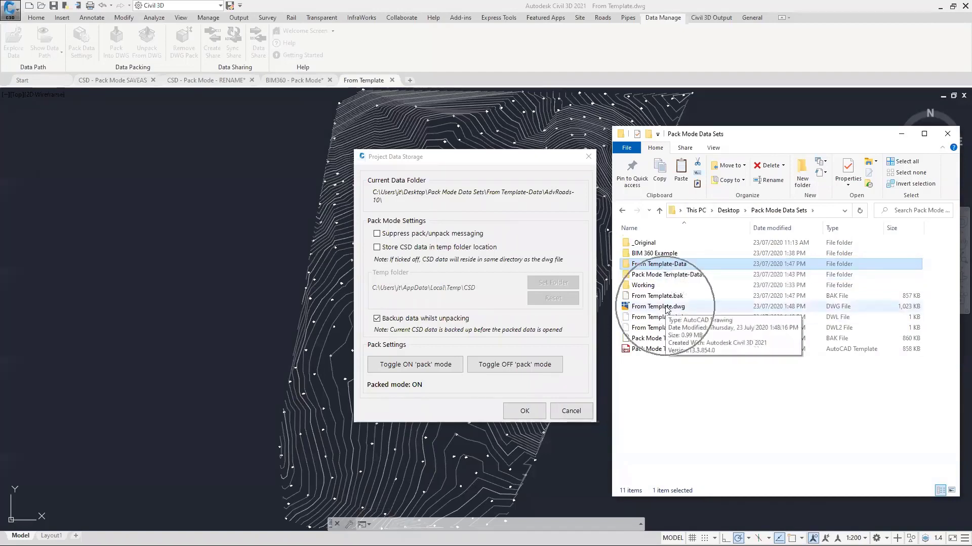
Step: Review the From Template files in the Pack Mode Data Sets folder and select From Template.dwg
key("ctrl")
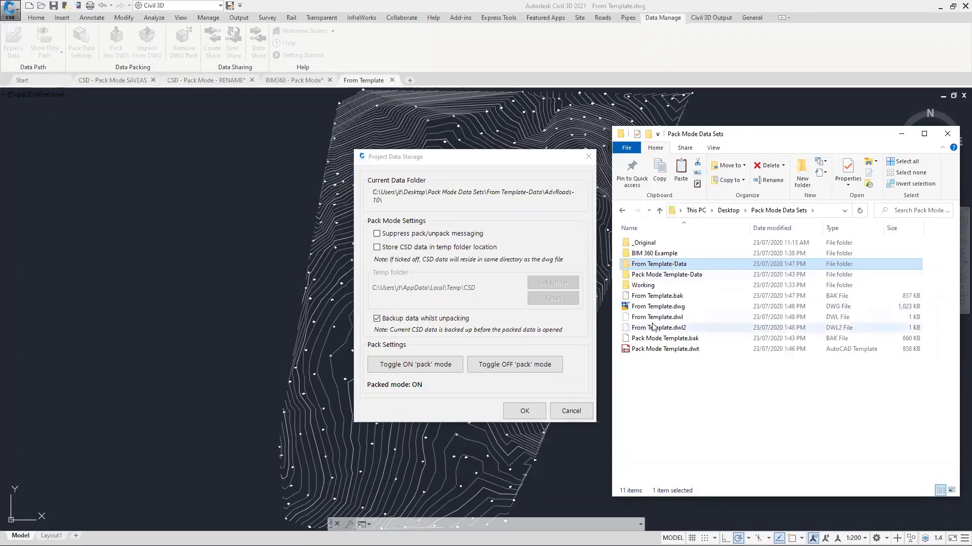
key("ctrl")
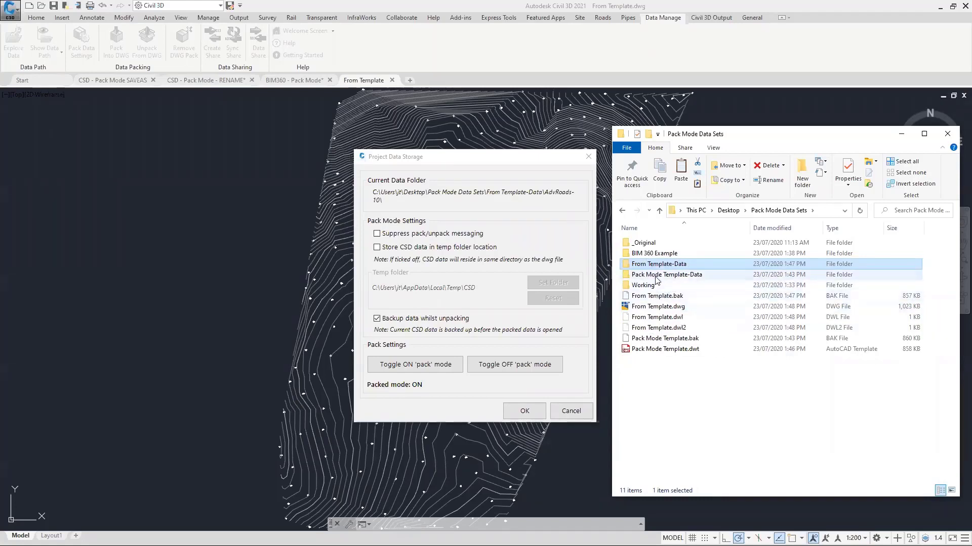
left_click(649, 308)
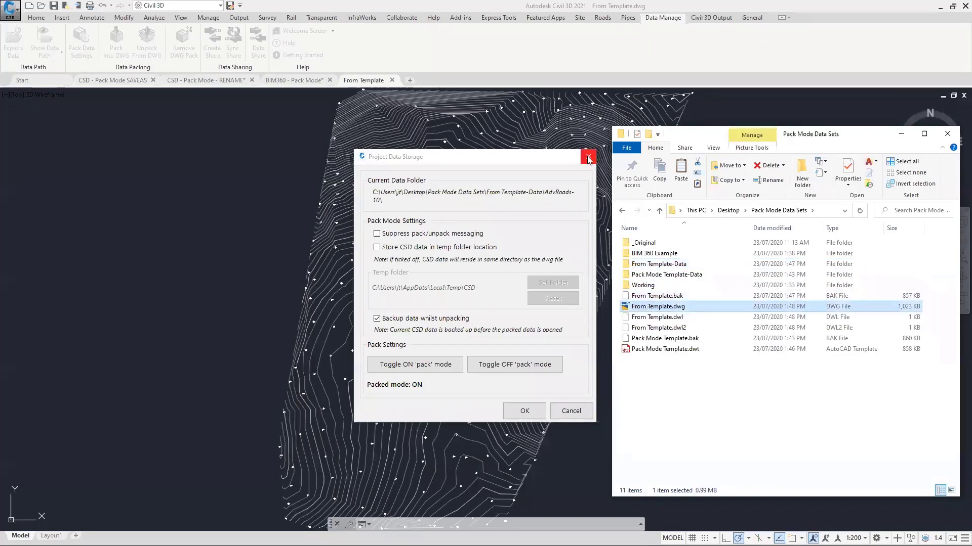
Step: Enable storing CSD data in the temp folder location for the drawing and apply the storage change
left_click(417, 248)
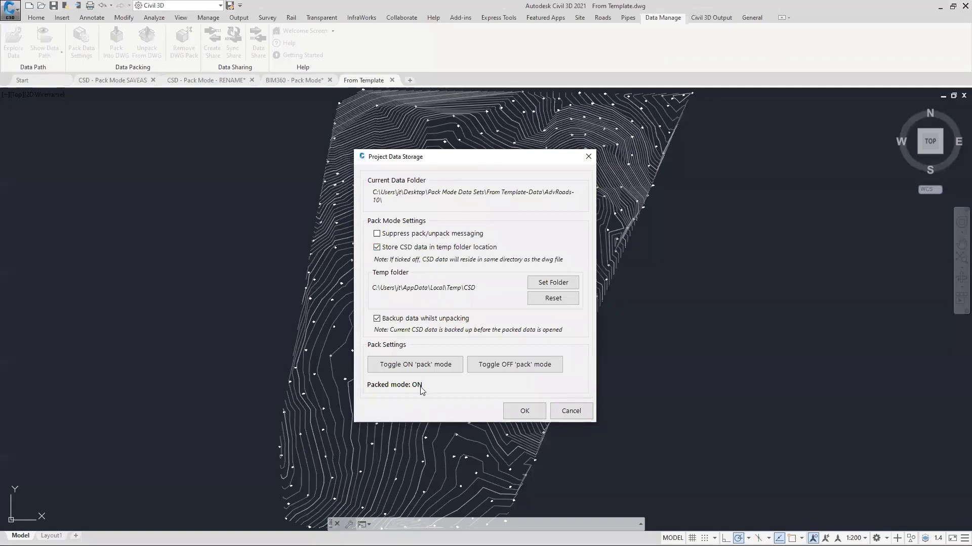
left_click(524, 411)
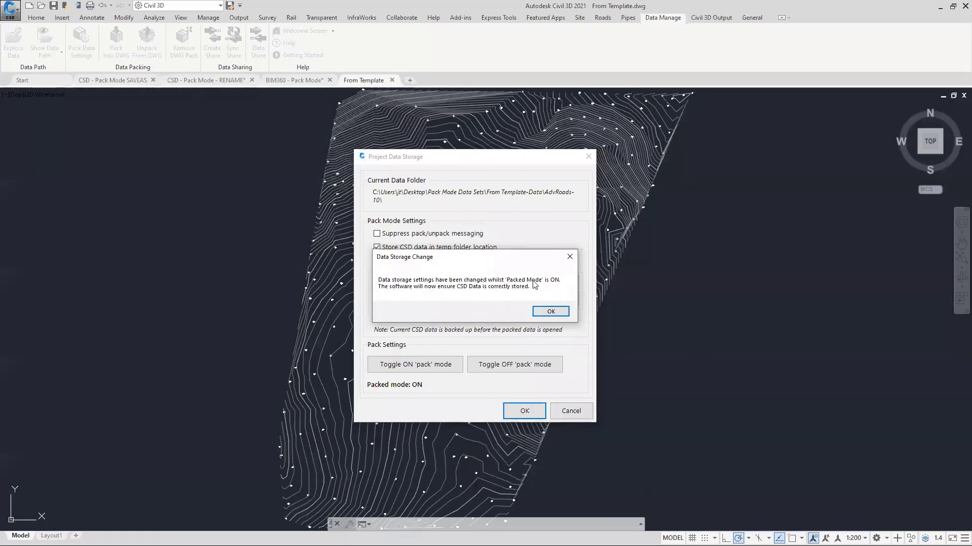
left_click(549, 311)
left_click(511, 414)
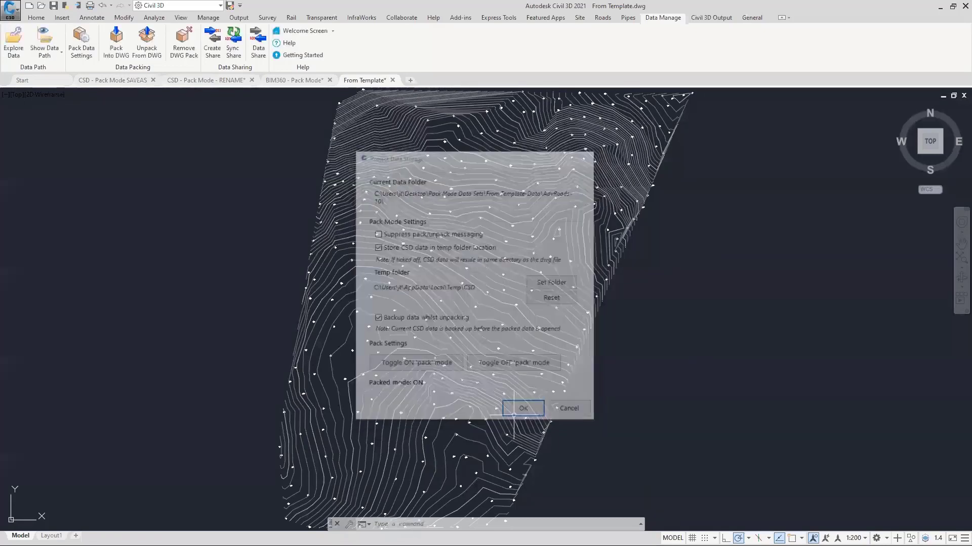
Step: Open the current data folder from the pack data settings and inspect the project folders in the parent CSD temp folder
left_click(79, 43)
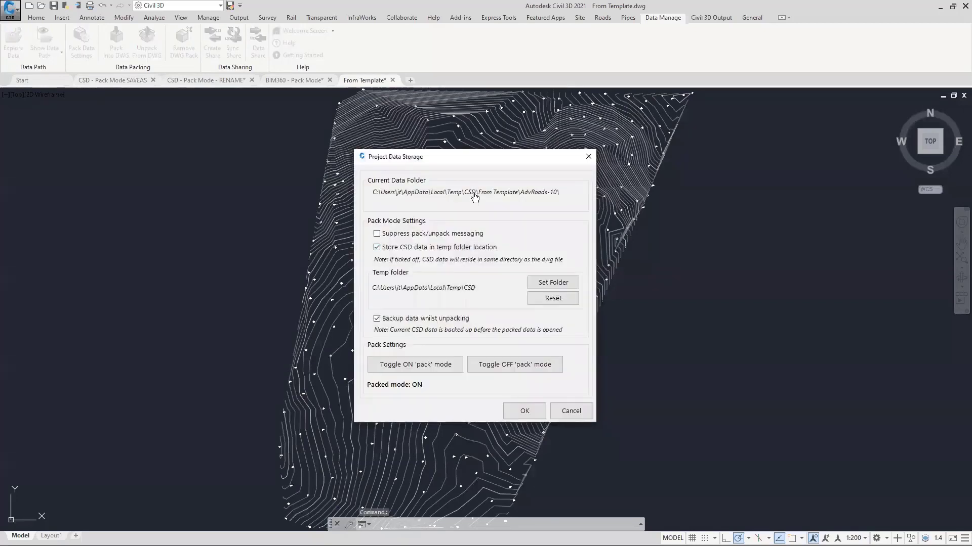
left_click(474, 197)
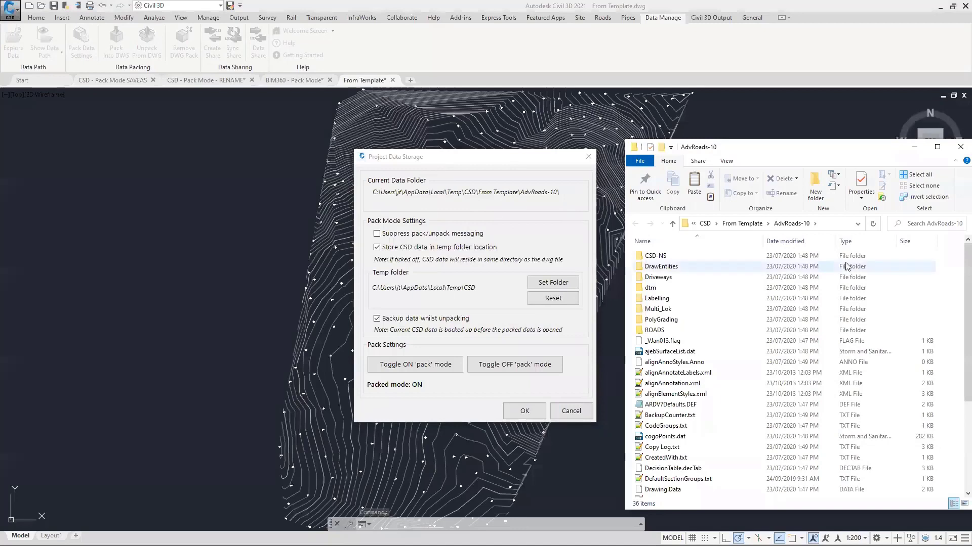
left_click(704, 223)
left_click(767, 224)
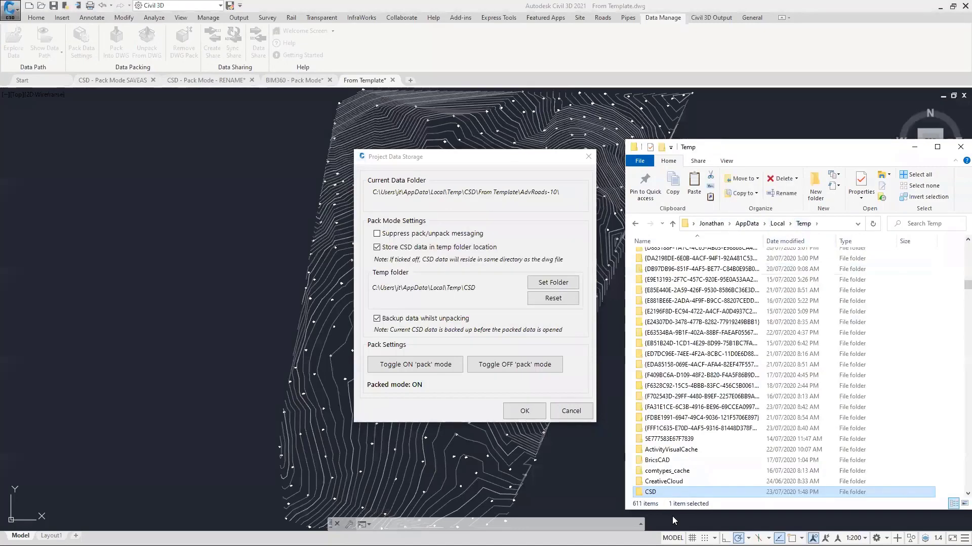
double_click(658, 491)
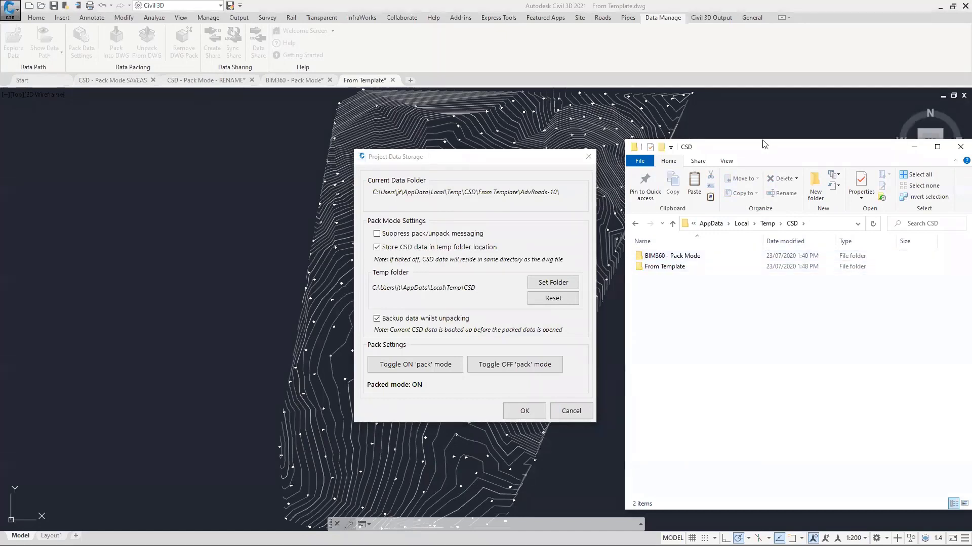
left_click_drag(757, 153, 740, 116)
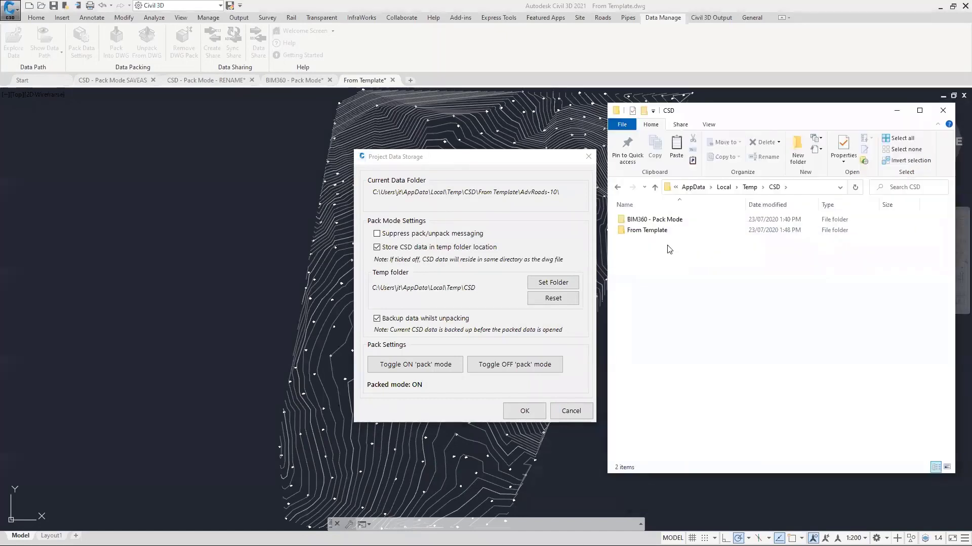
left_click(588, 157)
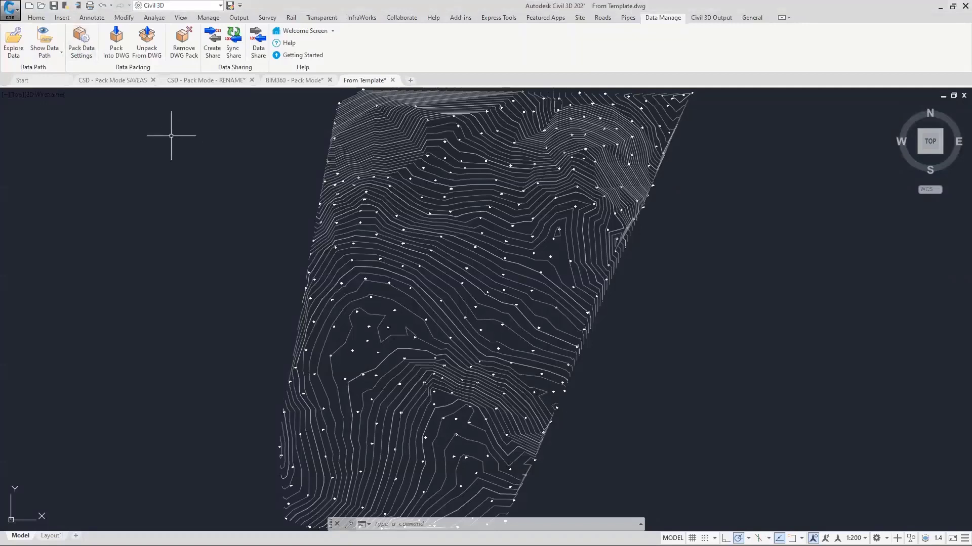
Step: Reopen the pack data settings and locate the CSD folder within the local Temp directory
left_click(82, 56)
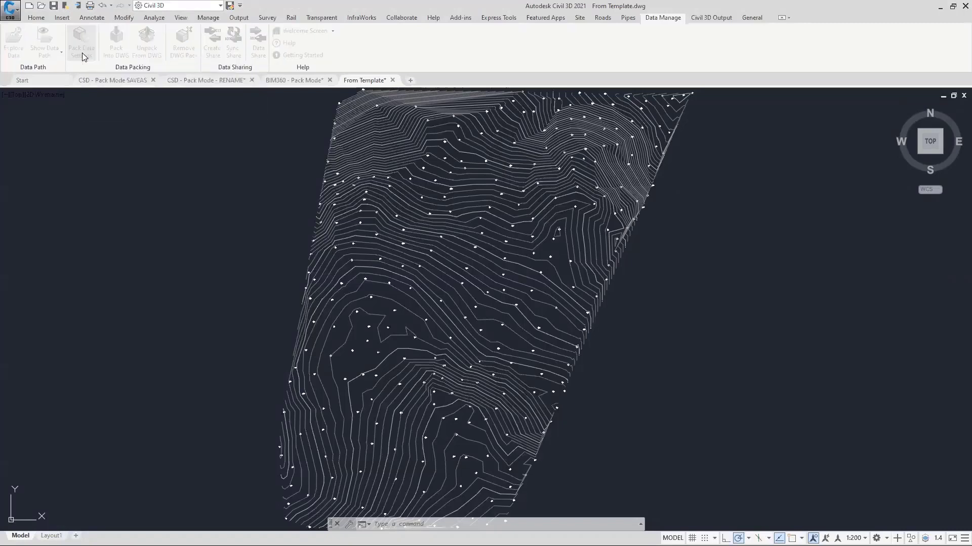
left_click(410, 290)
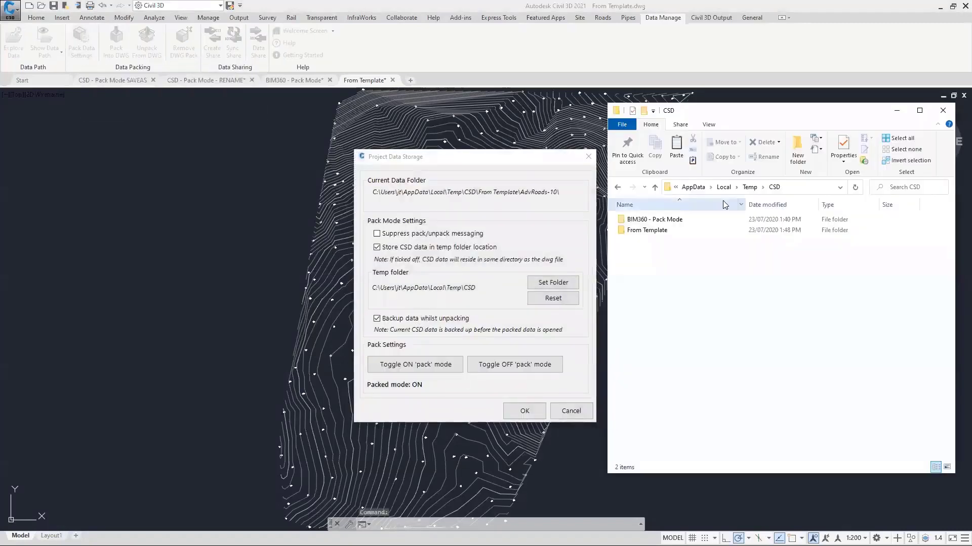
left_click(749, 187)
scroll(640, 291, "down", 5)
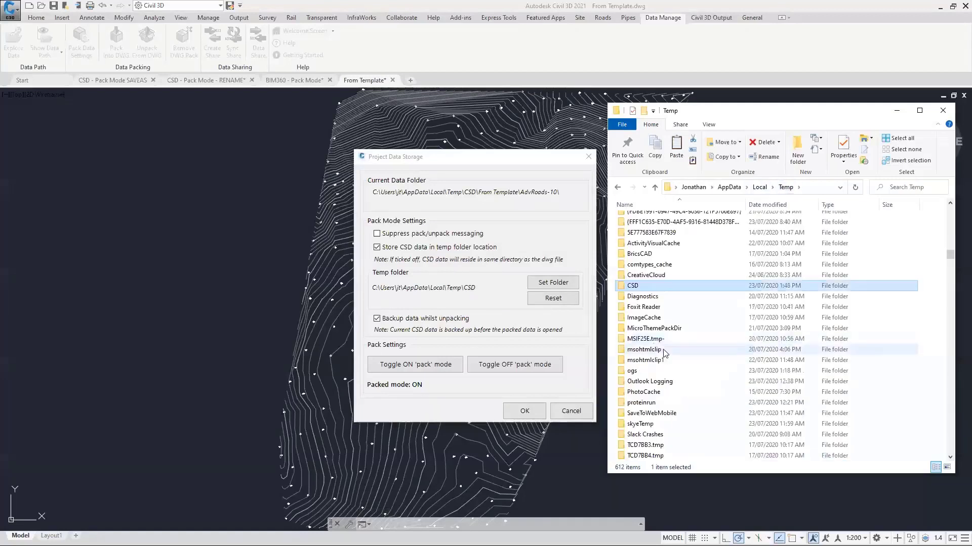
double_click(634, 286)
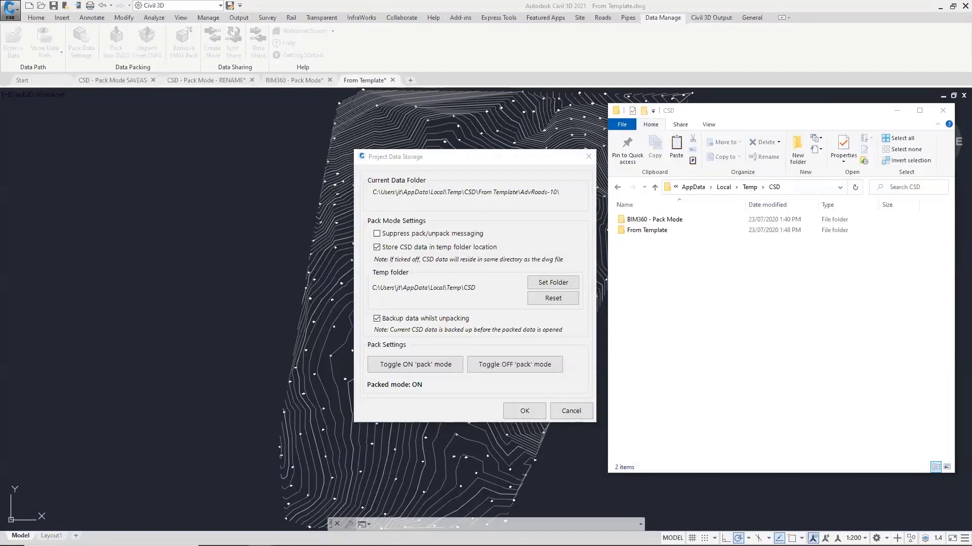
Step: Check the folder sizes of From Template and BIM360 - Pack Mode in their properties
left_click(647, 232)
right_click(649, 236)
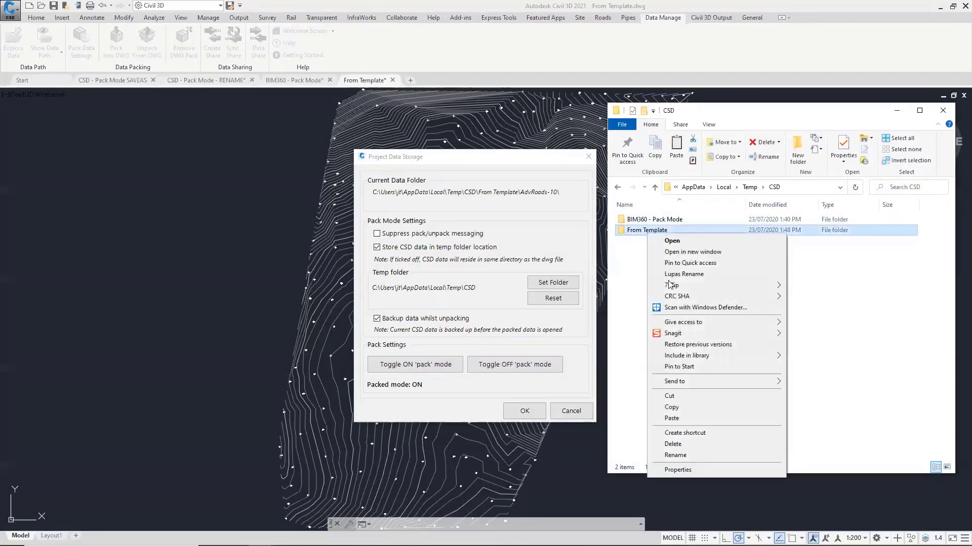
left_click(683, 470)
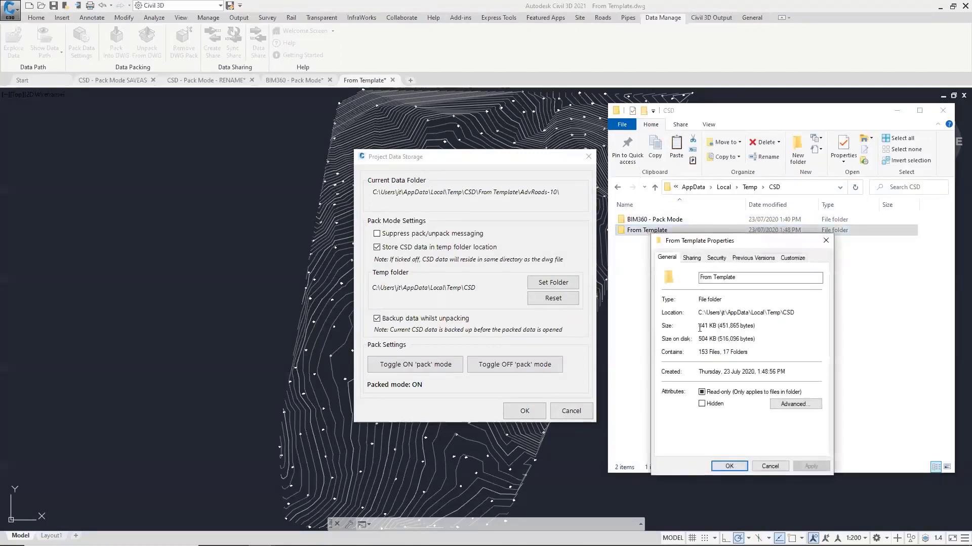
left_click(769, 466)
right_click(648, 218)
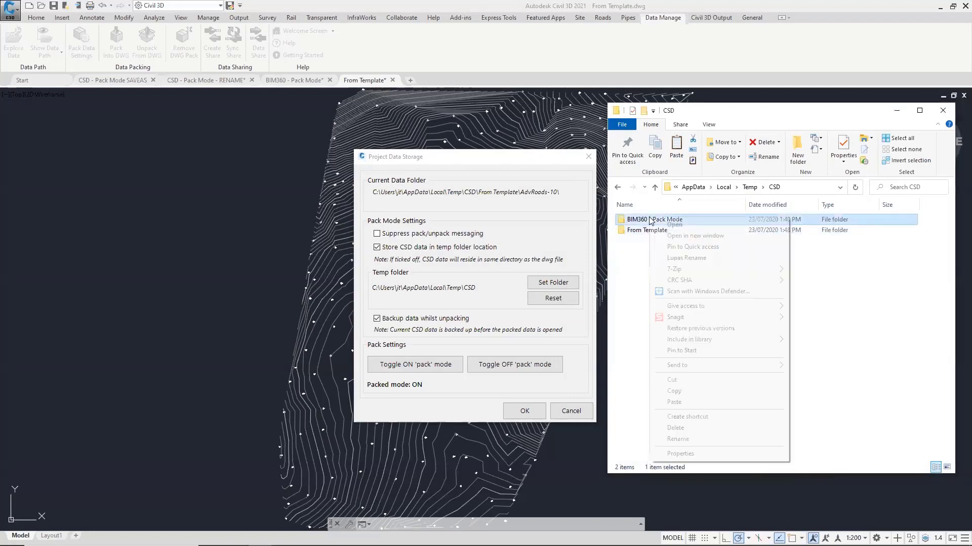
left_click(708, 458)
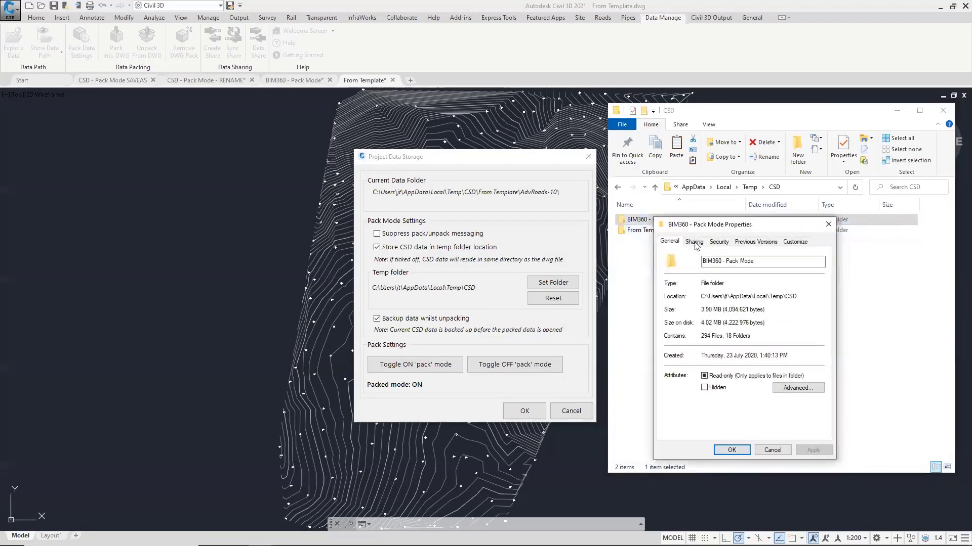
left_click(766, 450)
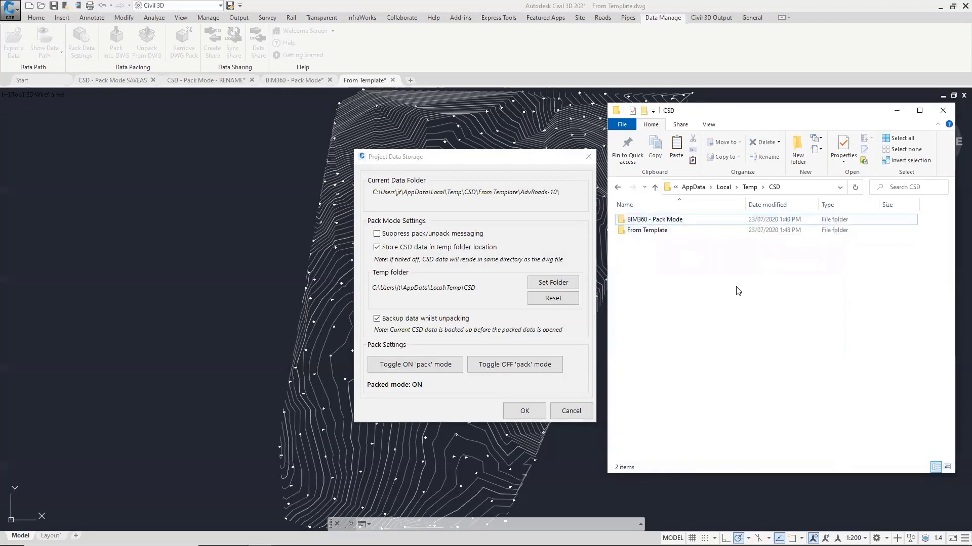